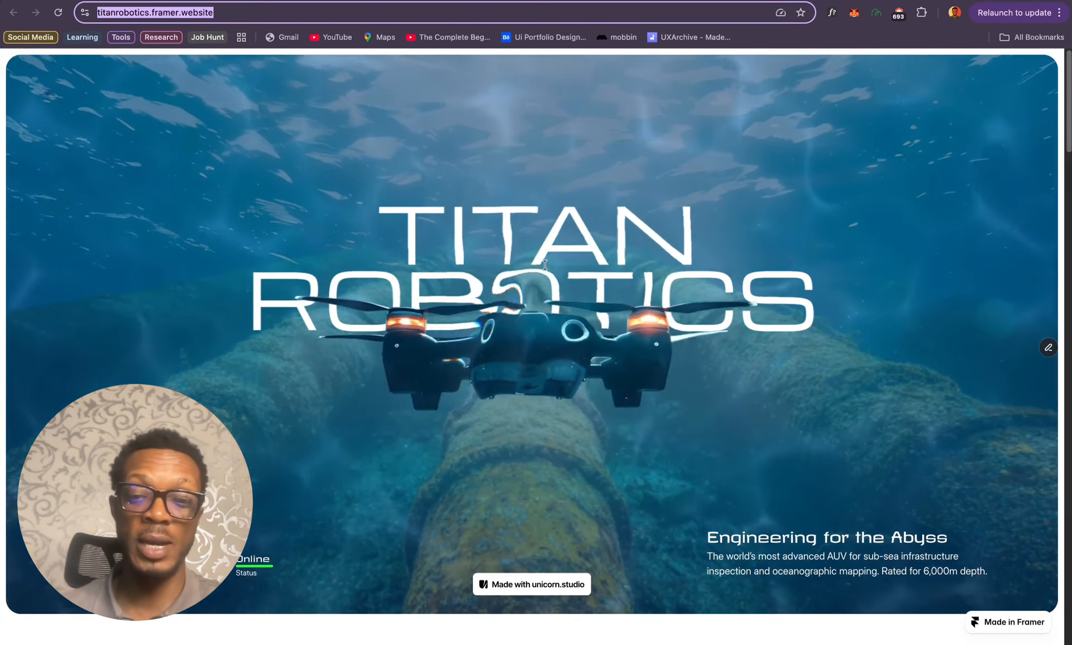
Step: Examine the Applications section of the Titan Robotics page, expanding and collapsing its entries to view their images
{"action": "scroll", "coordinate": [544, 265], "scroll_direction": "down", "scroll_amount": 12}
{"action": "scroll", "coordinate": [545, 264], "scroll_direction": "down", "scroll_amount": 5}
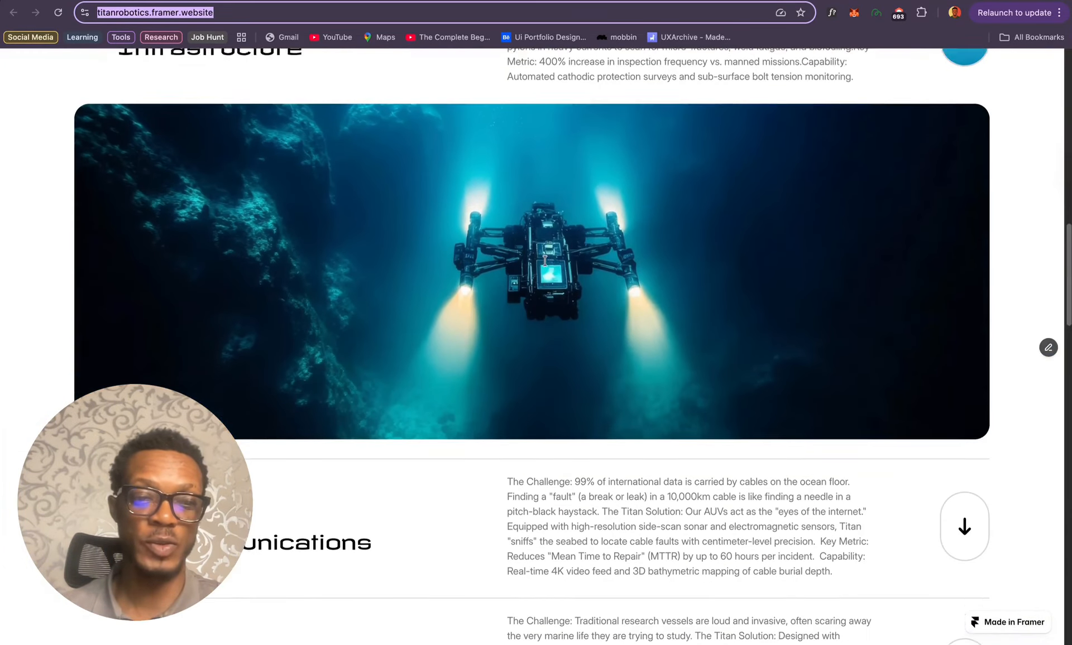
{"action": "scroll", "coordinate": [523, 361], "scroll_direction": "up", "scroll_amount": 3}
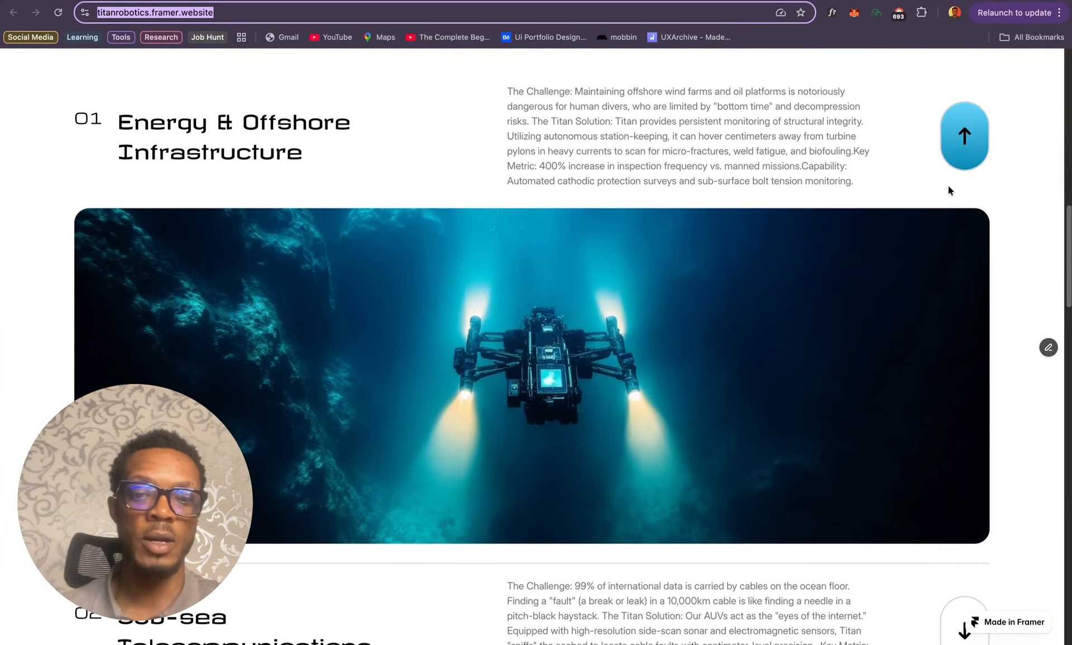
{"action": "left_click", "coordinate": [961, 146]}
{"action": "left_click", "coordinate": [958, 262]}
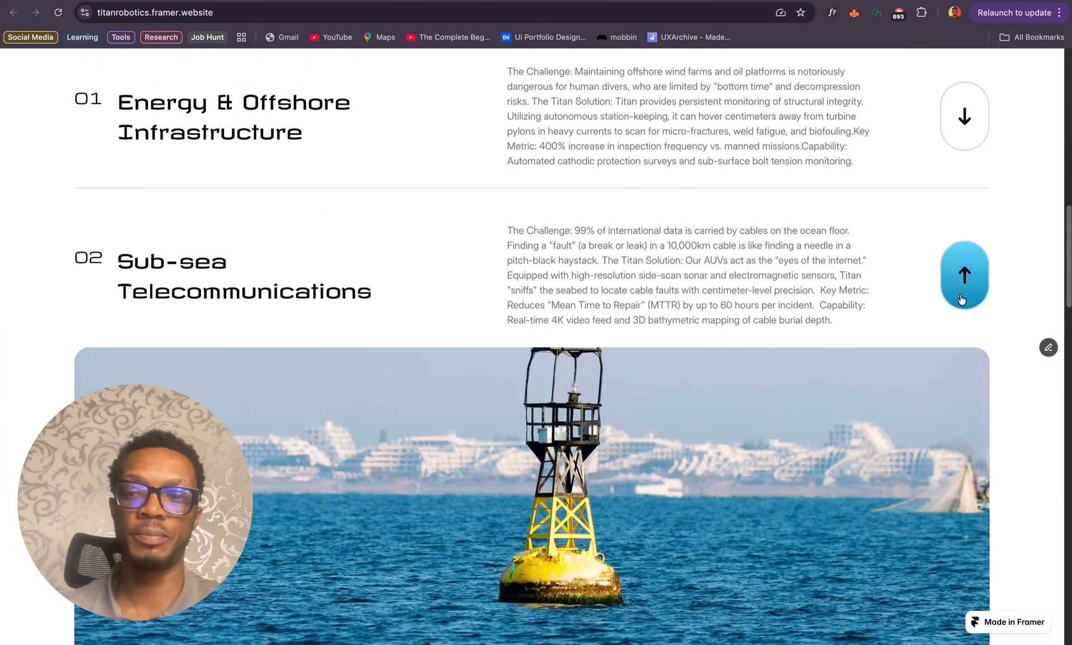
{"action": "left_click", "coordinate": [961, 299]}
{"action": "scroll", "coordinate": [768, 410], "scroll_direction": "down", "scroll_amount": 7}
{"action": "left_click", "coordinate": [963, 167]}
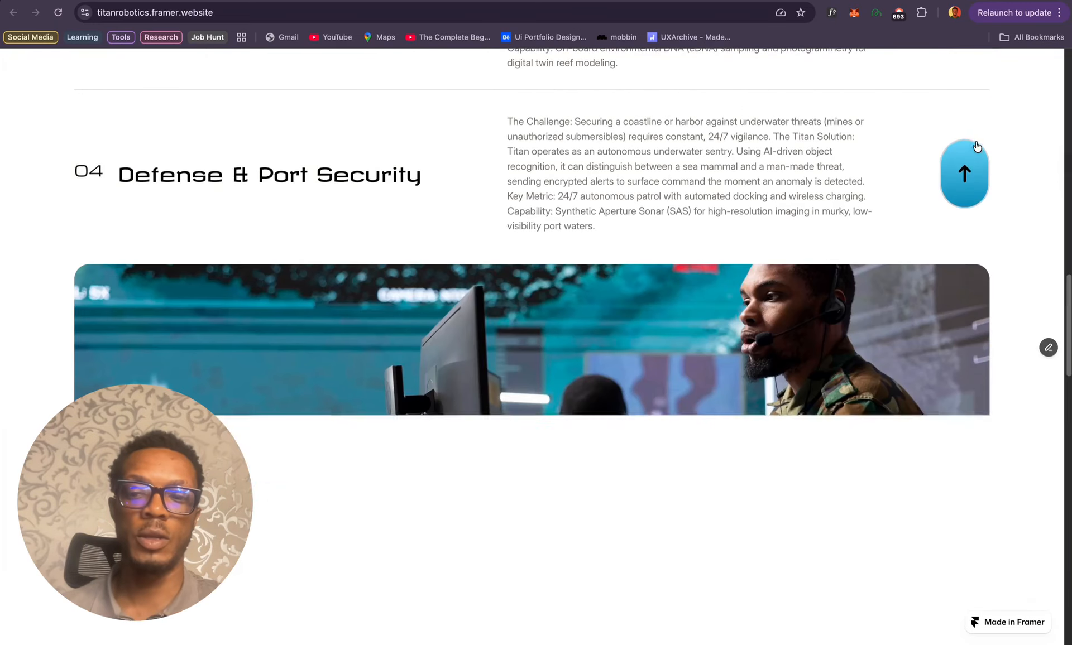
{"action": "scroll", "coordinate": [944, 396], "scroll_direction": "up", "scroll_amount": 4}
{"action": "left_click", "coordinate": [949, 390]}
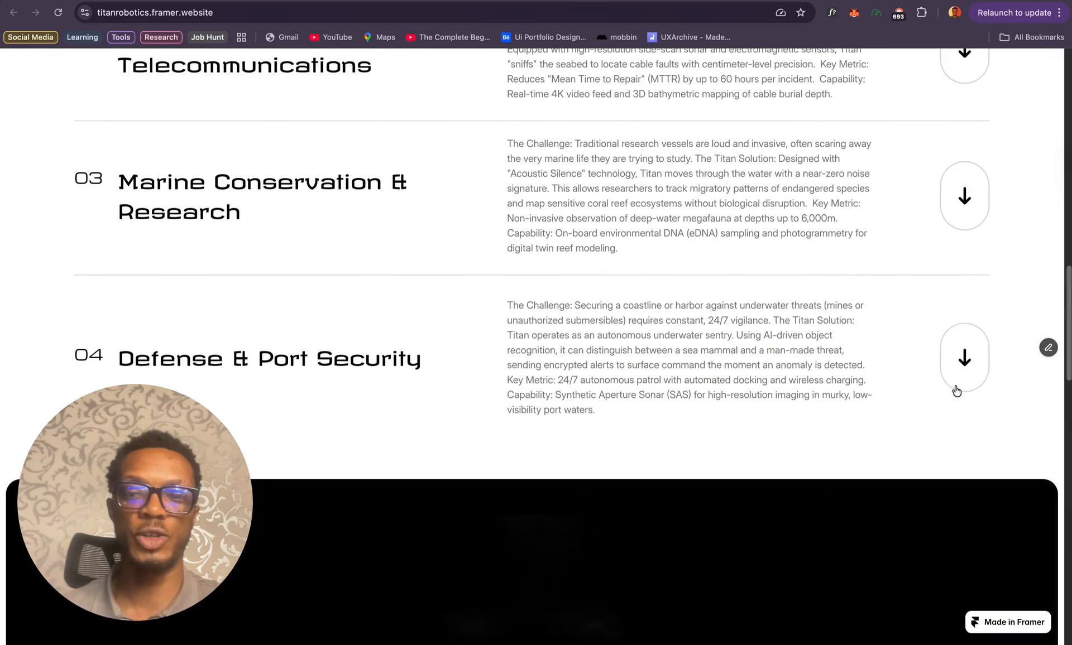
Step: Look through the See in the Dark and Deploy Titan sections down to the page footer
{"action": "scroll", "coordinate": [706, 509], "scroll_direction": "down", "scroll_amount": 5}
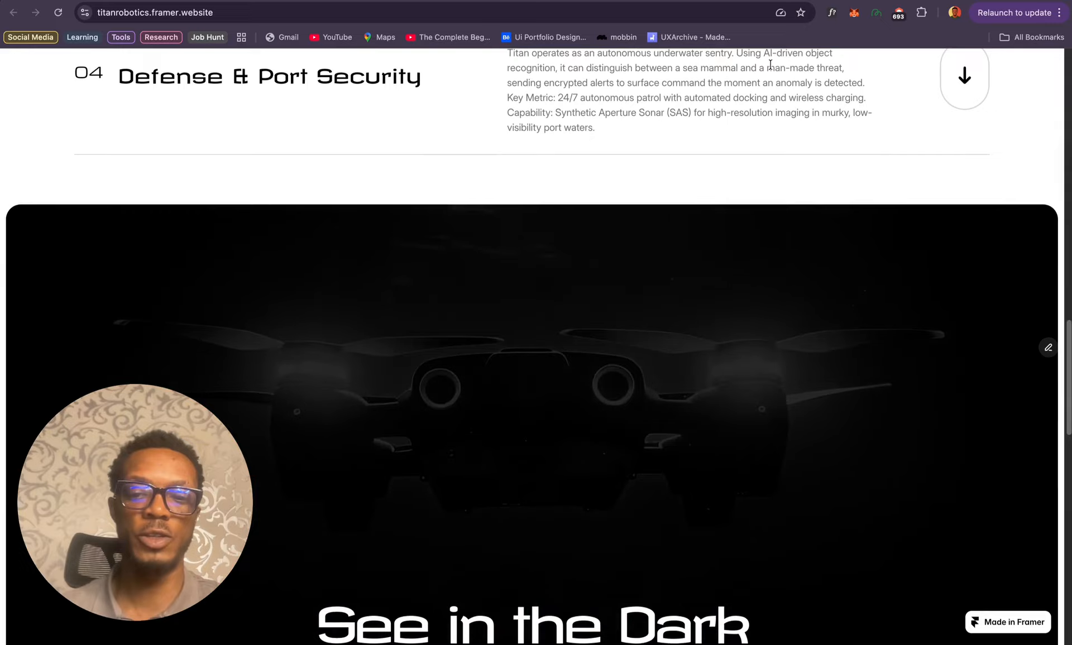
{"action": "scroll", "coordinate": [619, 480], "scroll_direction": "down", "scroll_amount": 3}
{"action": "scroll", "coordinate": [618, 483], "scroll_direction": "down", "scroll_amount": 5}
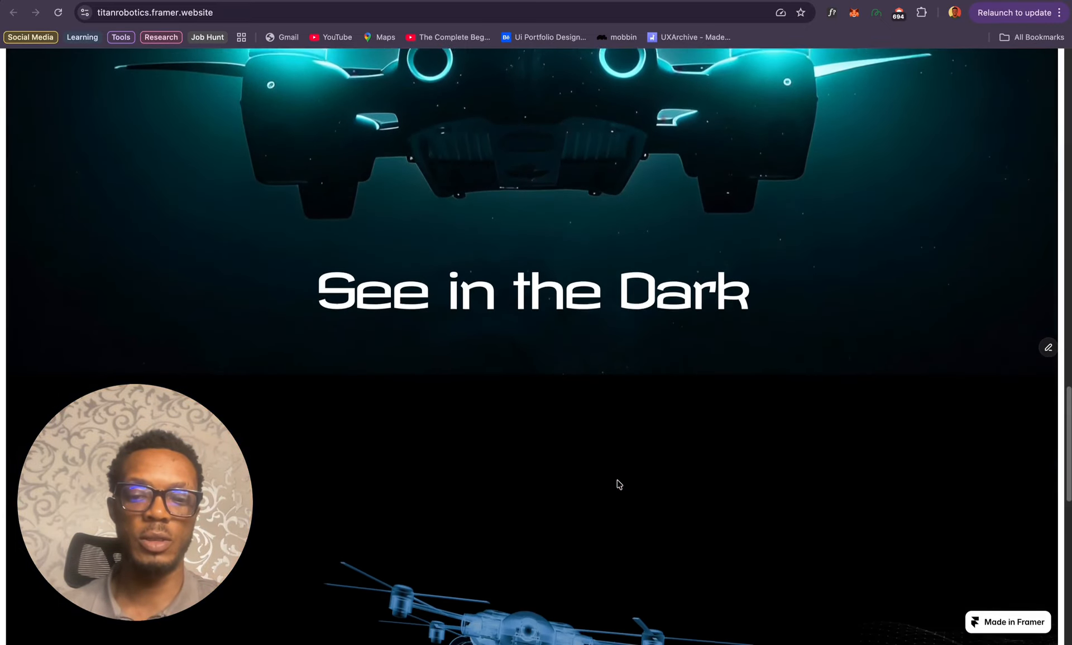
{"action": "scroll", "coordinate": [617, 483], "scroll_direction": "down", "scroll_amount": 10}
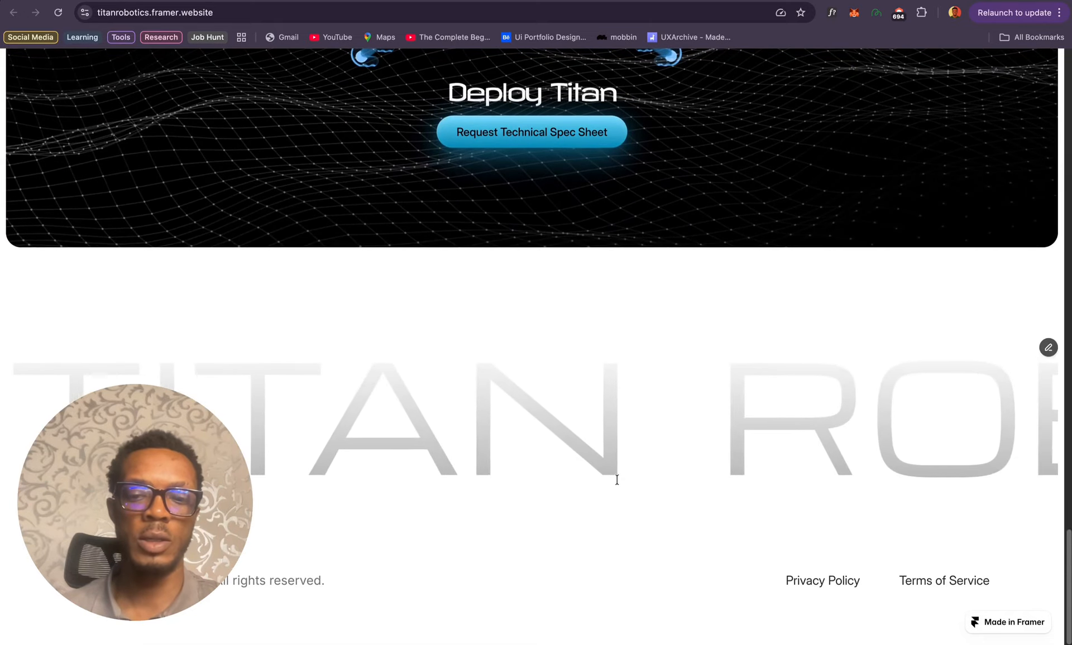
{"action": "scroll", "coordinate": [618, 479], "scroll_direction": "up", "scroll_amount": 20}
{"action": "scroll", "coordinate": [617, 479], "scroll_direction": "down", "scroll_amount": 3}
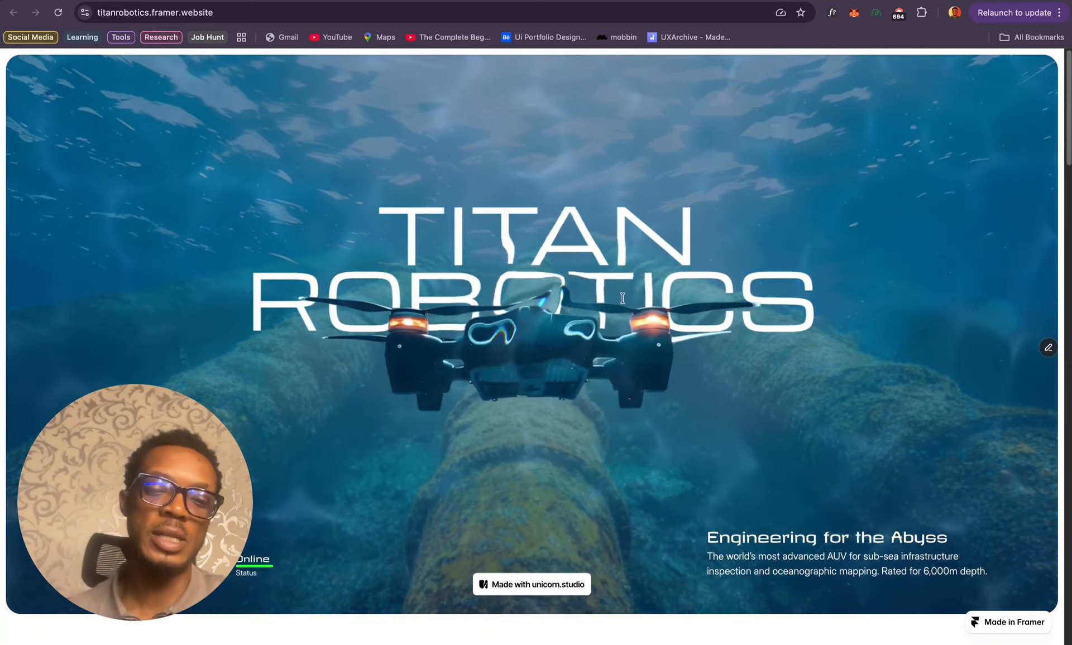
Step: Review the animated Titan Robotics hero, the wireframe drone introduction and the start of the Applications section
{"action": "scroll", "coordinate": [586, 508], "scroll_direction": "down", "scroll_amount": 6}
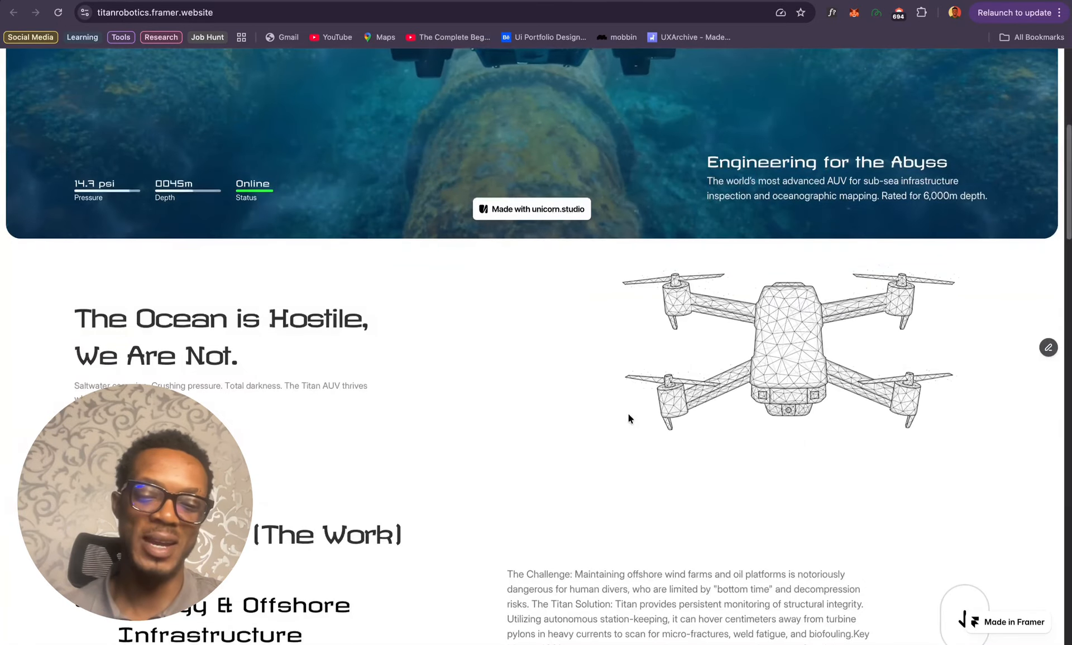
{"action": "scroll", "coordinate": [625, 405], "scroll_direction": "up", "scroll_amount": 6}
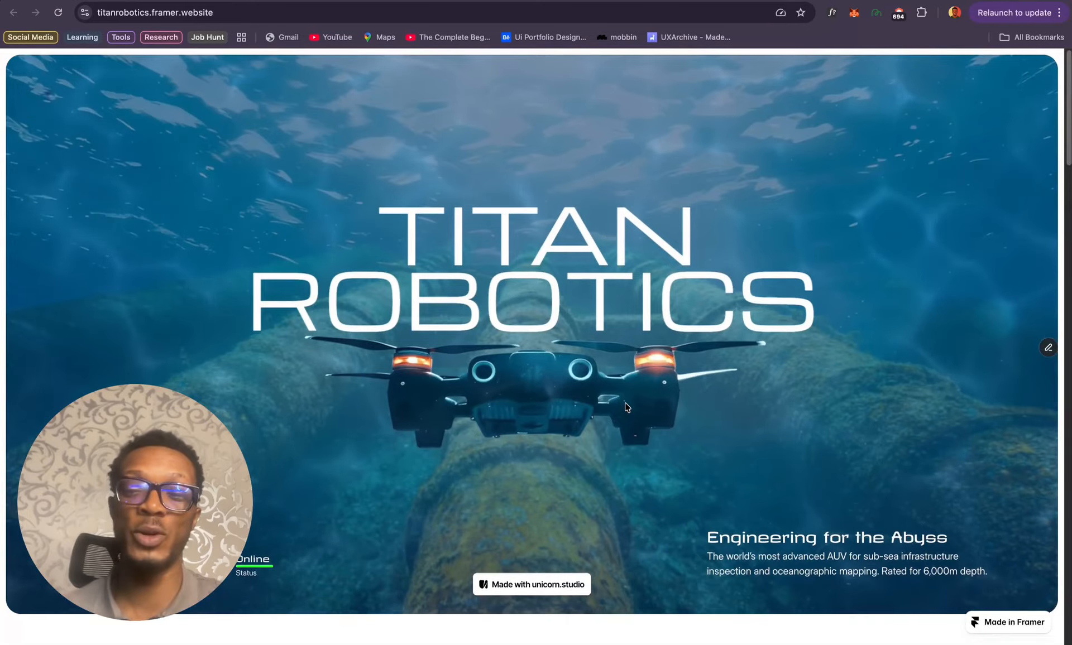
{"action": "scroll", "coordinate": [627, 407], "scroll_direction": "down", "scroll_amount": 10}
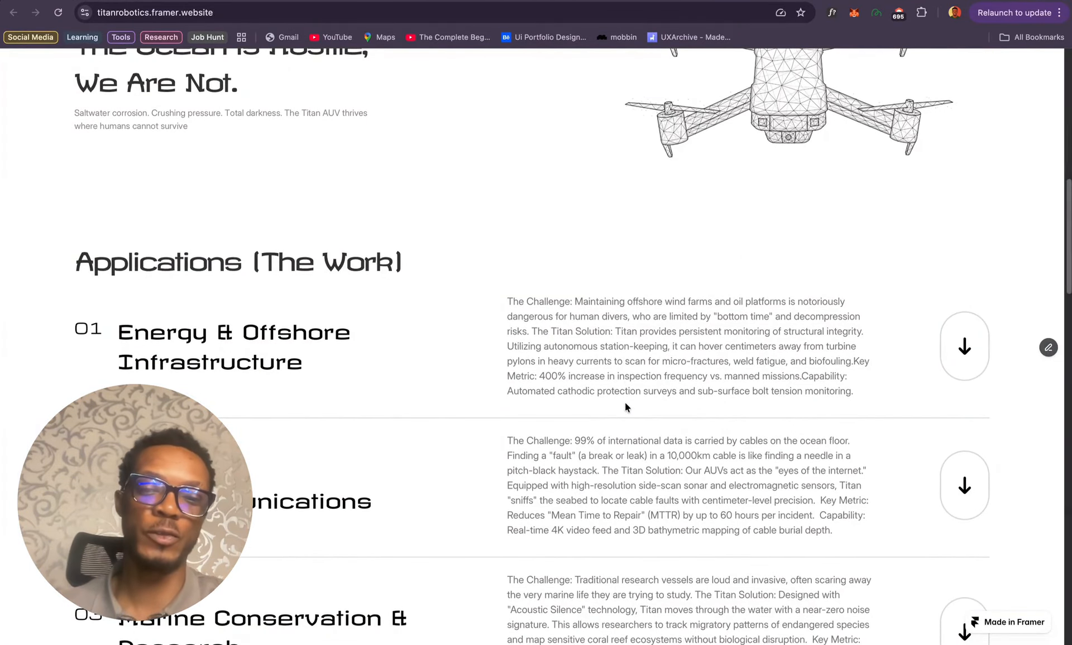
{"action": "scroll", "coordinate": [625, 407], "scroll_direction": "up", "scroll_amount": 1}
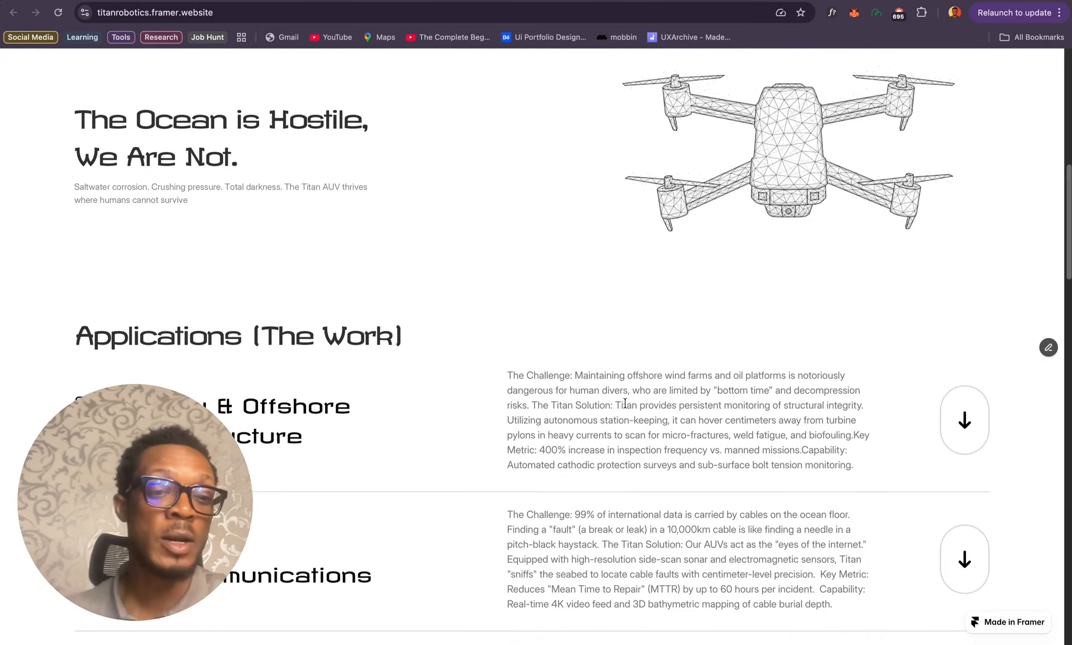
{"action": "scroll", "coordinate": [624, 403], "scroll_direction": "up", "scroll_amount": 8}
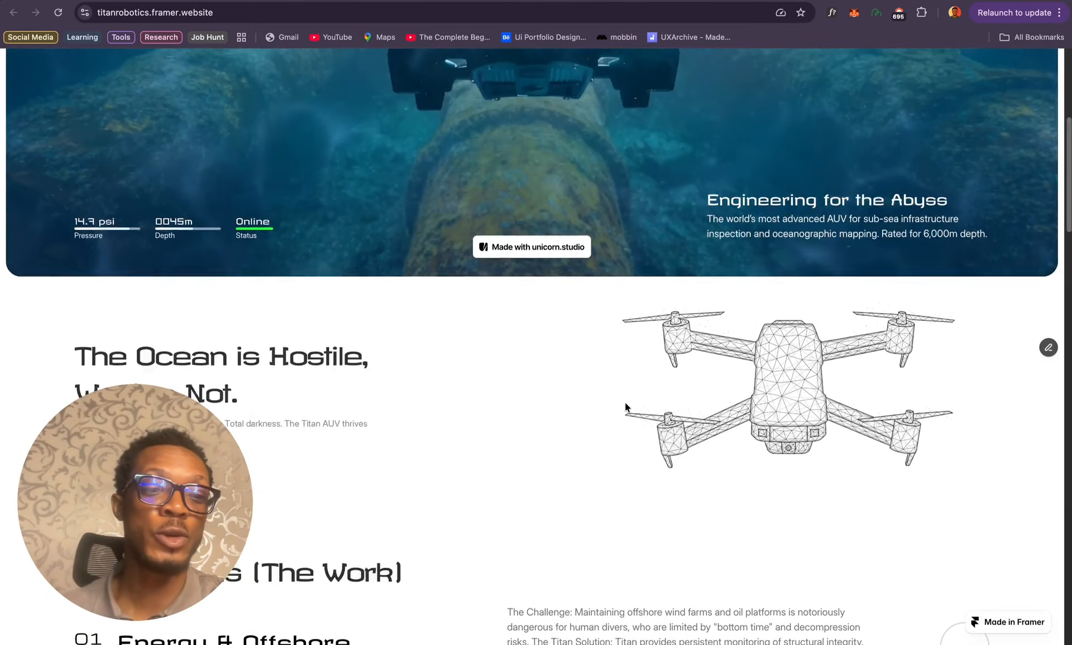
{"action": "scroll", "coordinate": [601, 408], "scroll_direction": "up", "scroll_amount": 1}
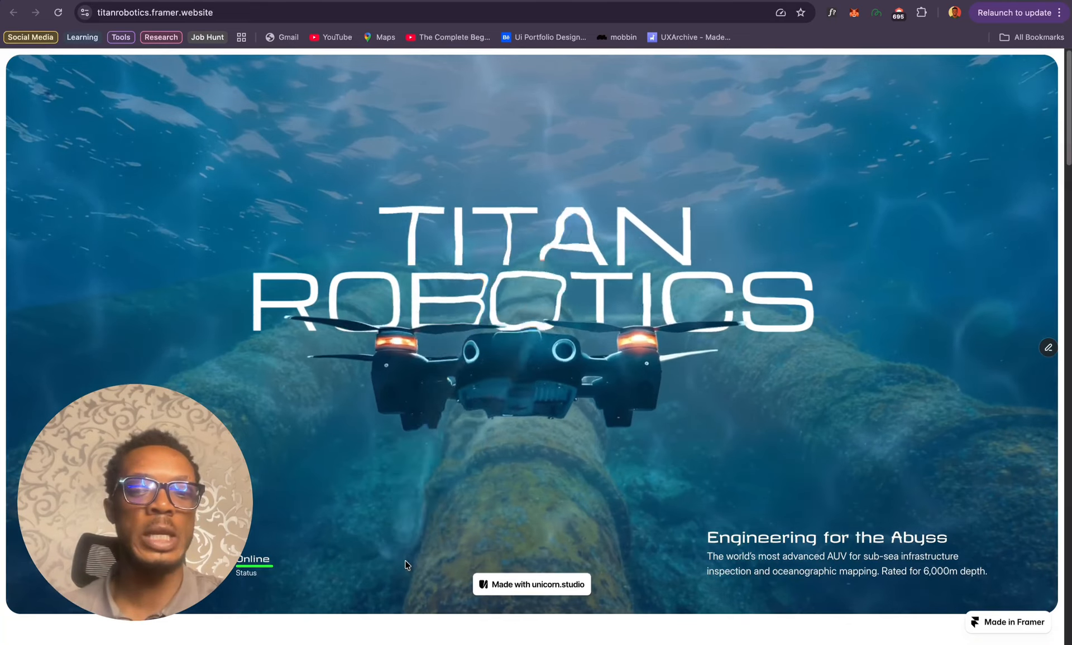
{"action": "scroll", "coordinate": [412, 541], "scroll_direction": "down", "scroll_amount": 1}
{"action": "scroll", "coordinate": [412, 540], "scroll_direction": "up", "scroll_amount": 1}
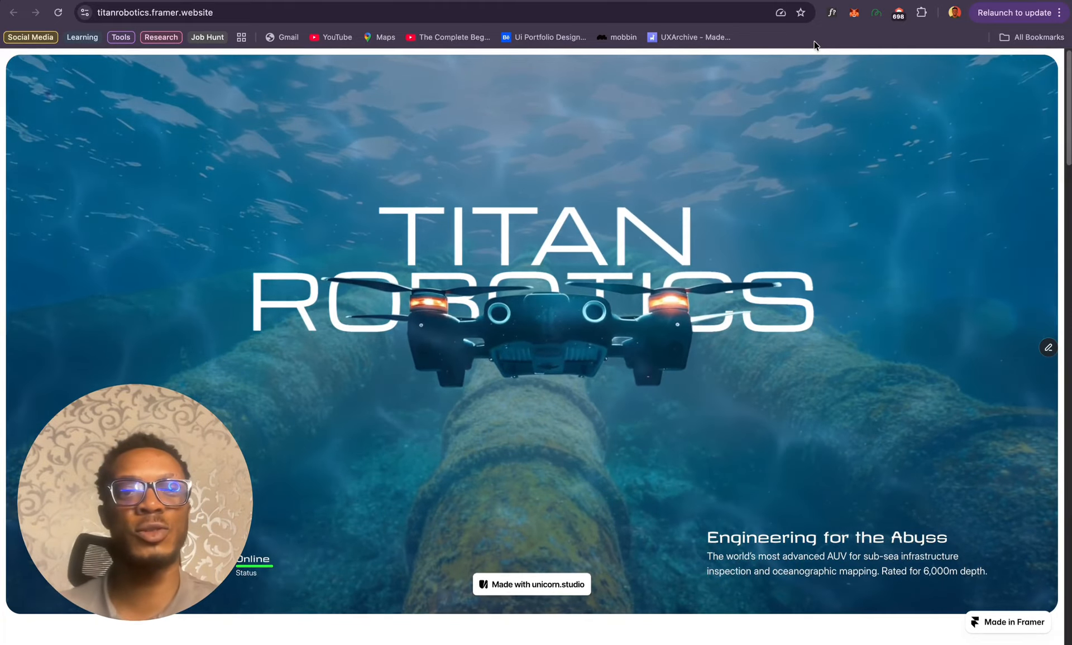
Step: Switch to Unicorn Studio, examine the Underwater project's scene and animation timeline, and return to the dashboard
{"action": "left_click", "coordinate": [219, 1]}
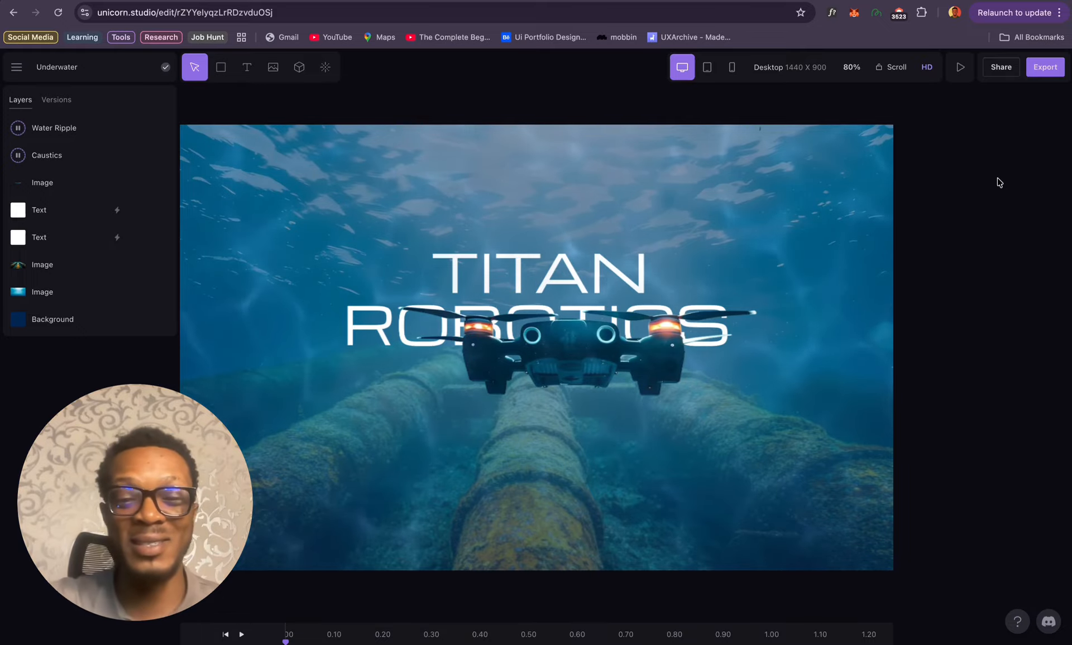
{"action": "scroll", "coordinate": [916, 260], "scroll_direction": "down", "scroll_amount": 3}
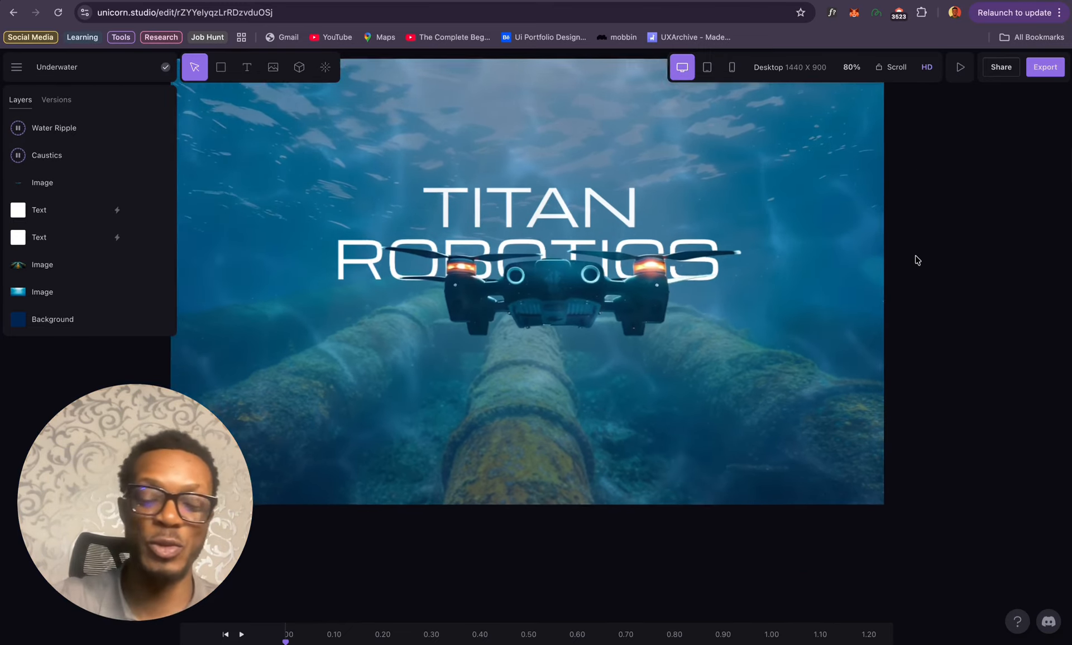
{"action": "mouse_move", "coordinate": [346, 629]}
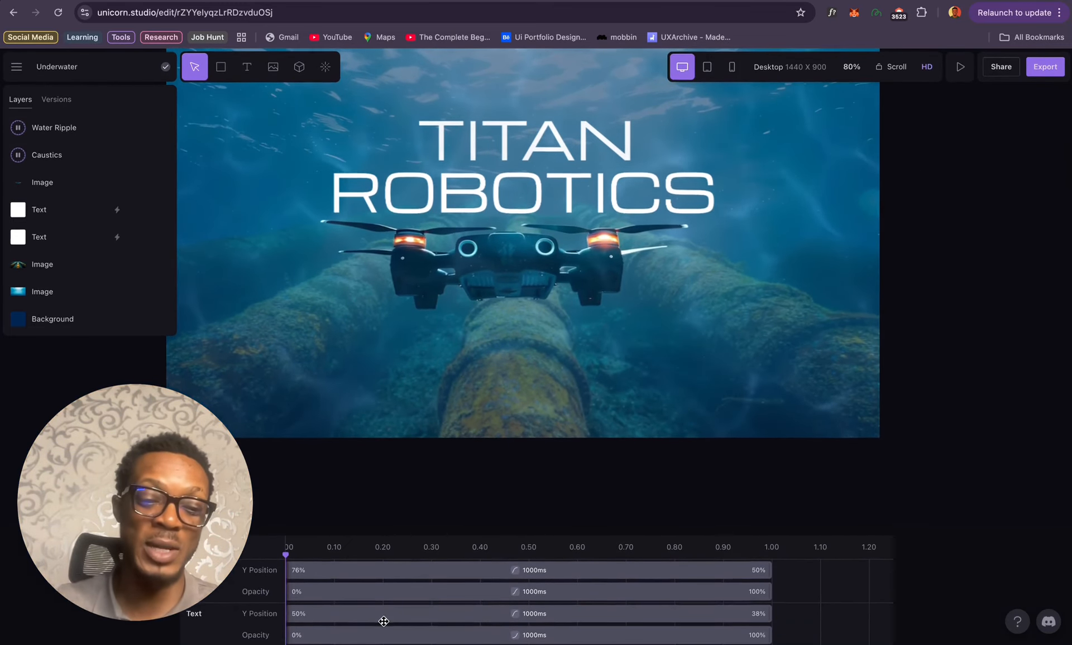
{"action": "scroll", "coordinate": [473, 380], "scroll_direction": "up", "scroll_amount": 3}
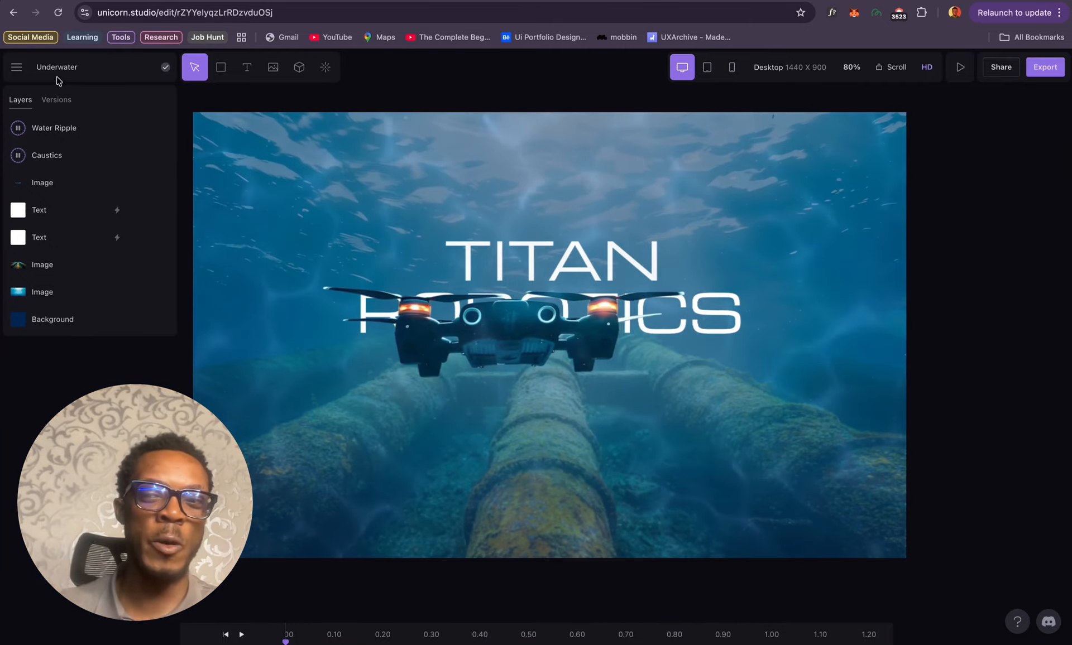
{"action": "left_click", "coordinate": [58, 72]}
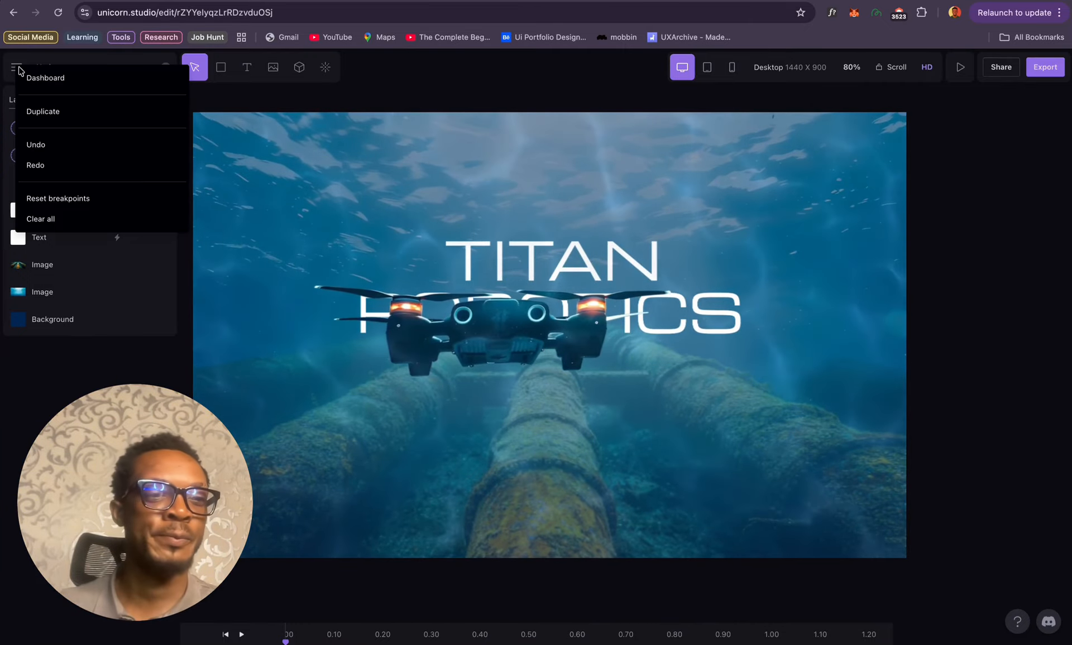
{"action": "left_click", "coordinate": [67, 79]}
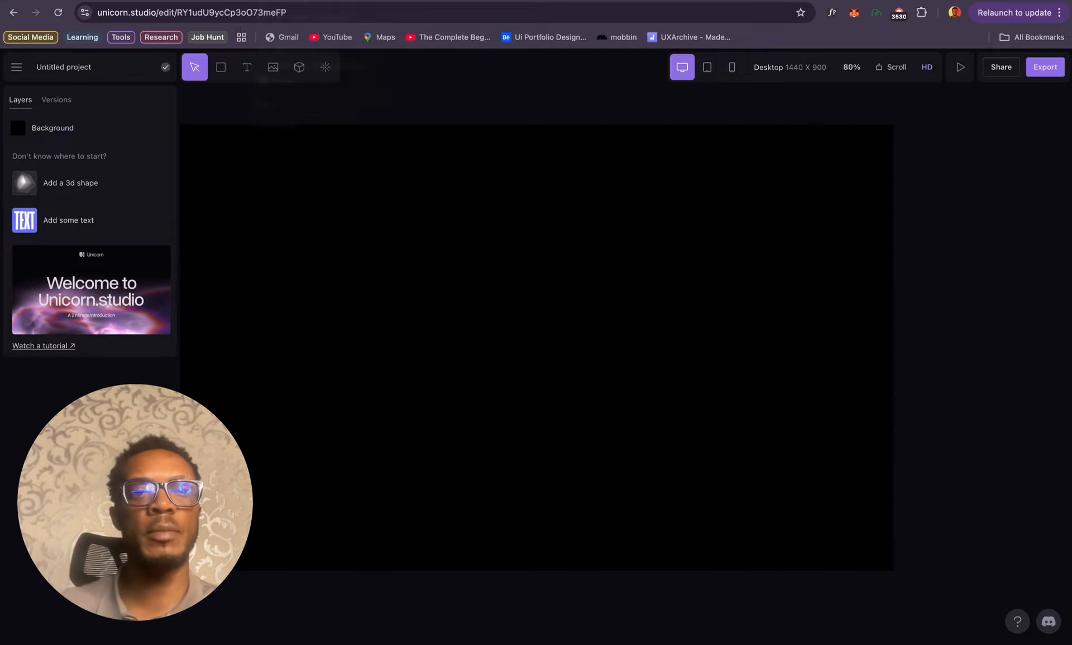
Step: Switch to Freepik and search its icons for "underwater"
{"action": "key", "text": "ctrl+Right"}
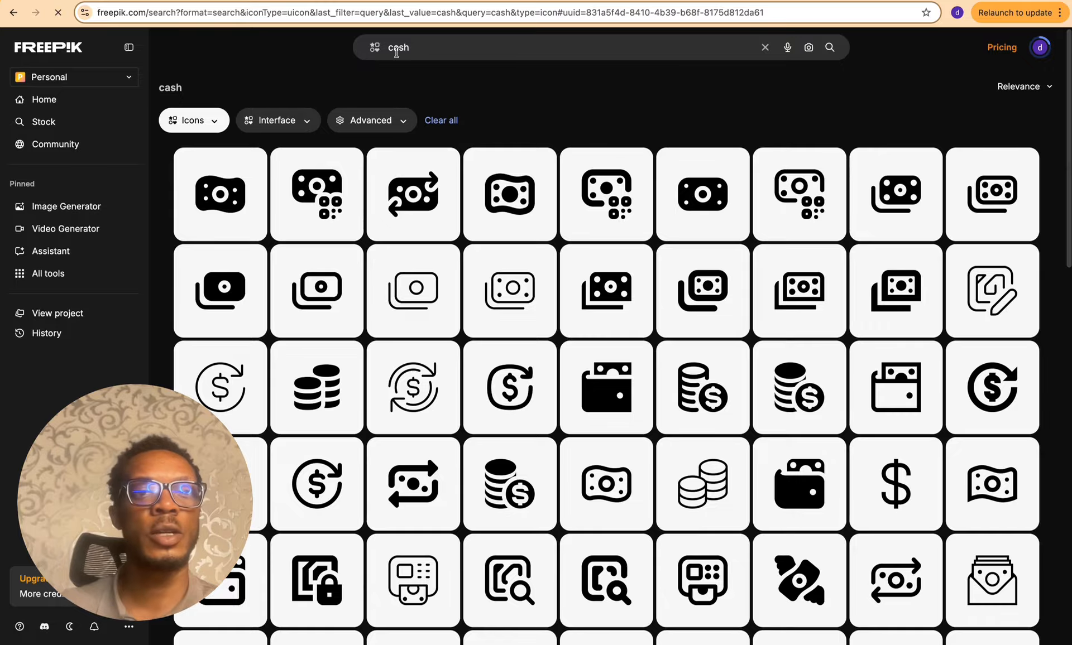
{"action": "left_click", "coordinate": [424, 44]}
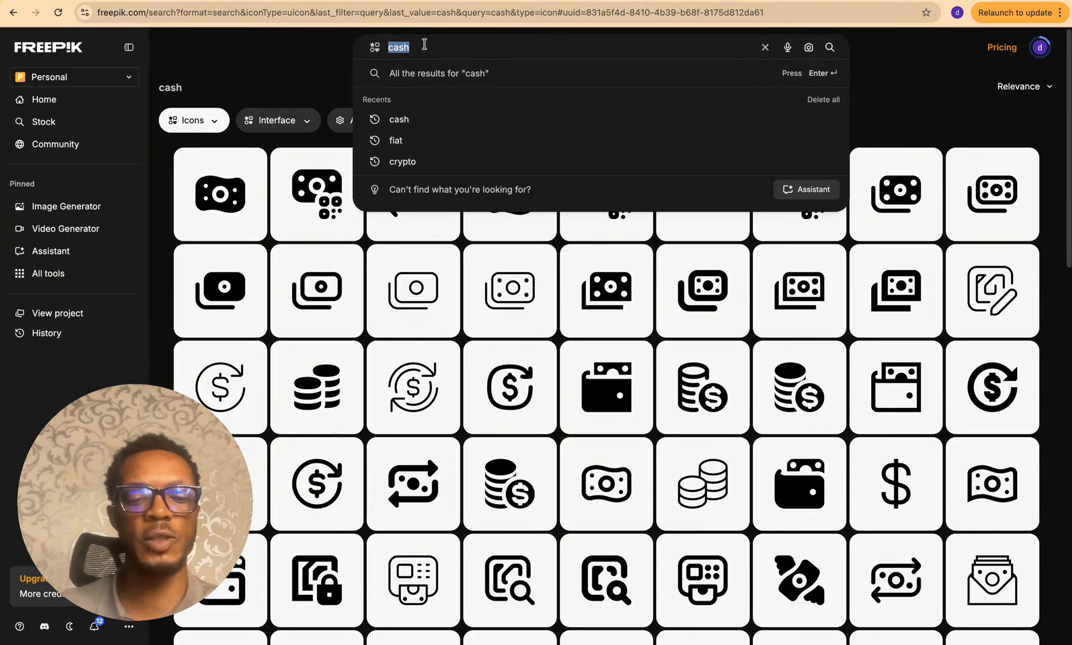
{"action": "type", "text": "underwat"}
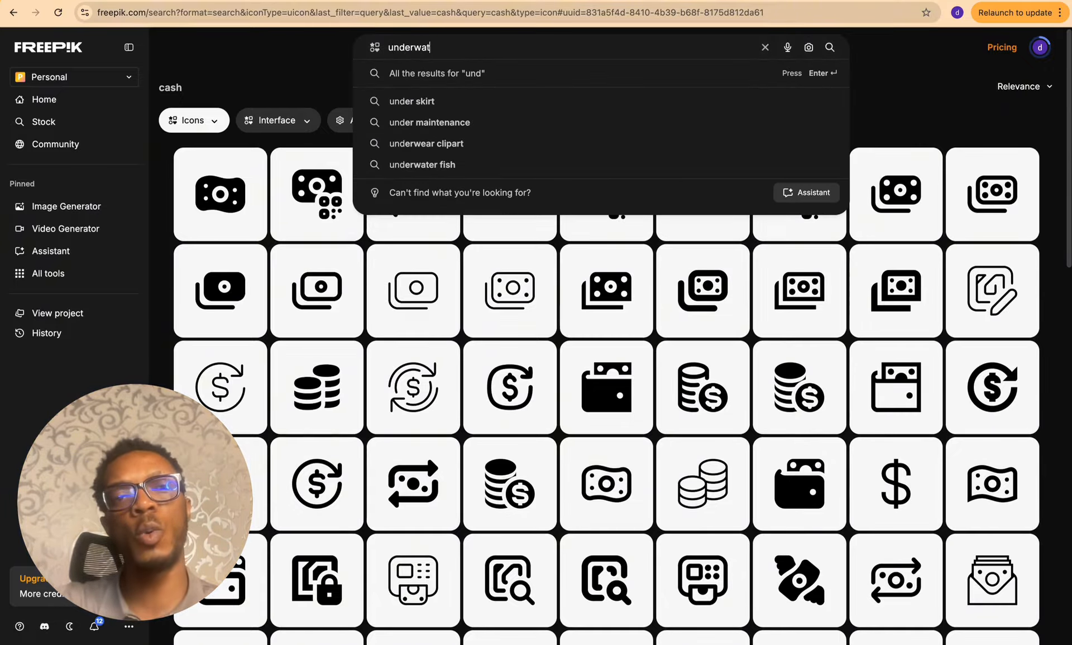
{"action": "type", "text": "er"}
{"action": "key", "text": "Return"}
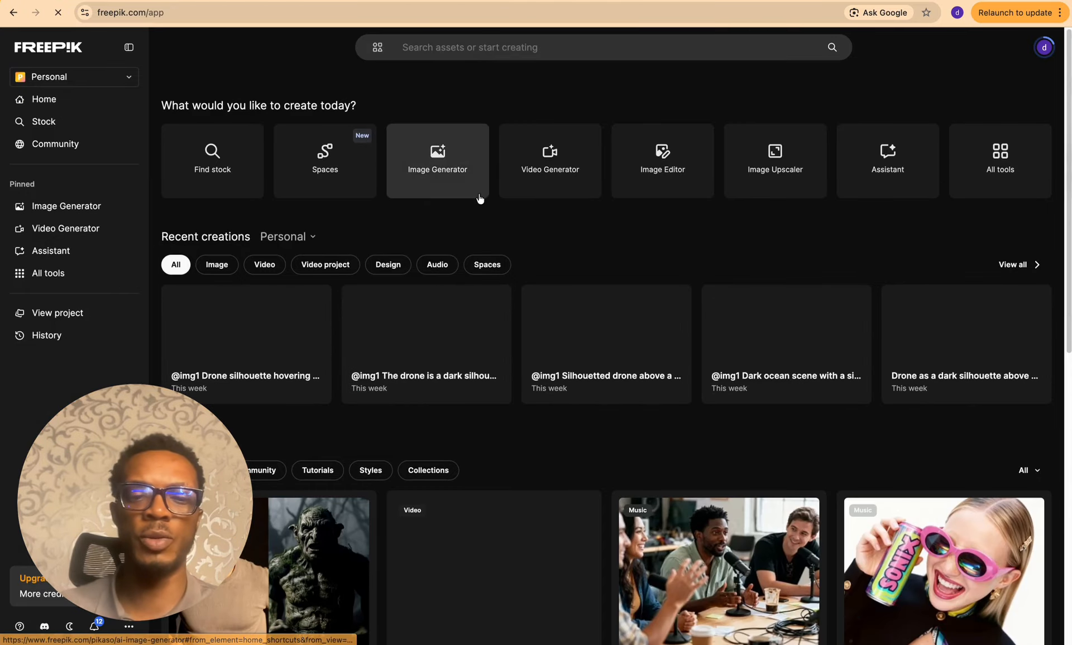
Step: Search all Freepik assets for "underwater" from the home page
{"action": "left_click", "coordinate": [484, 45]}
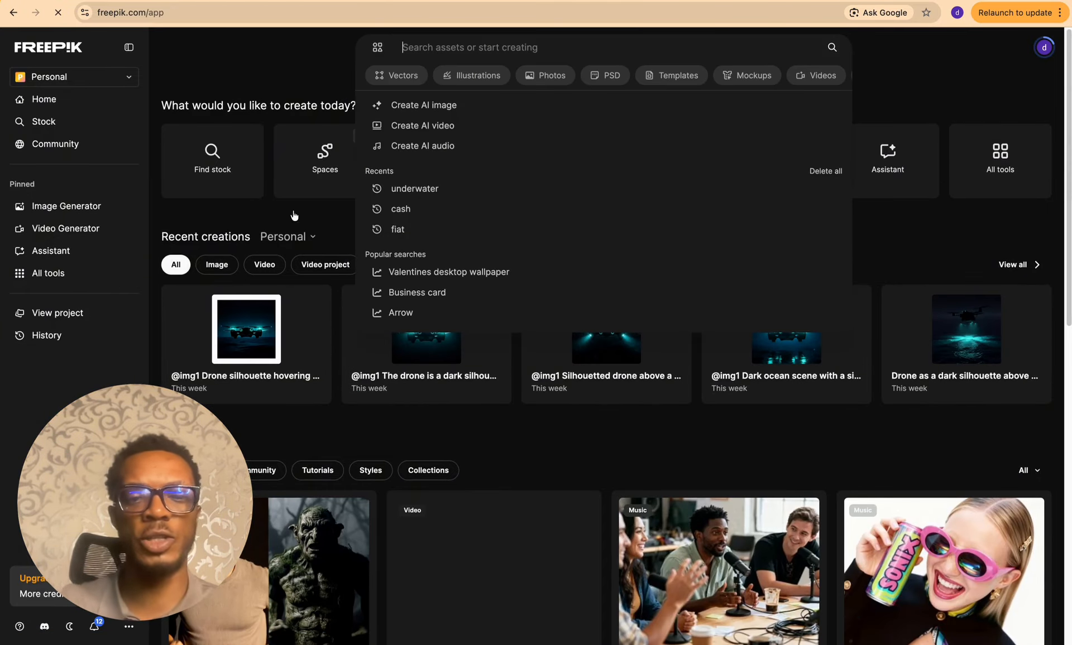
{"action": "left_click", "coordinate": [472, 441]}
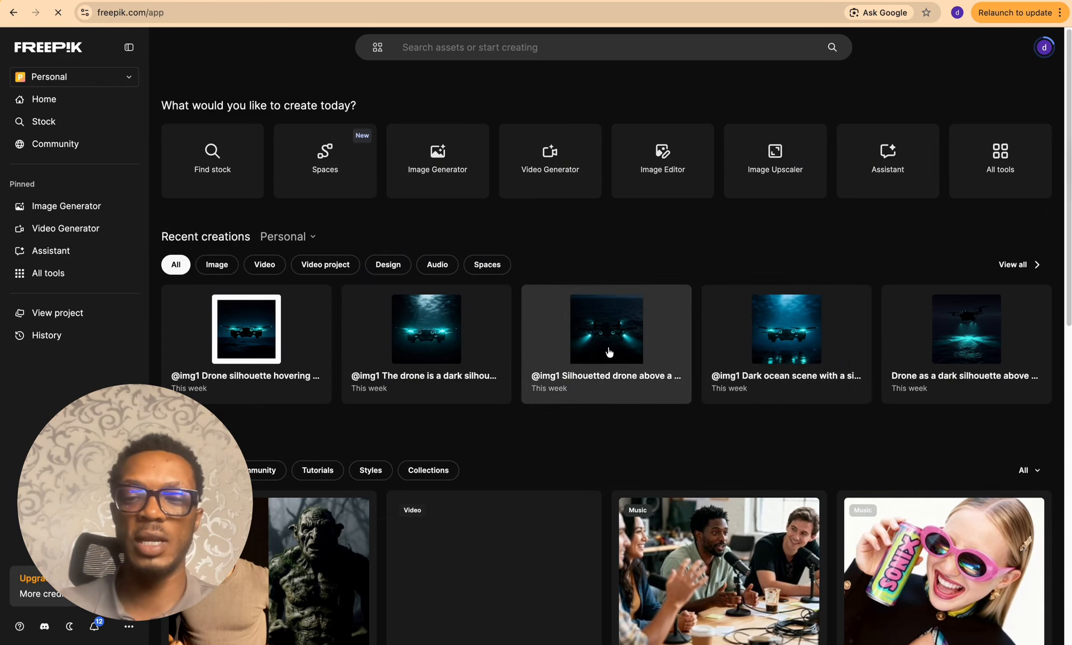
{"action": "scroll", "coordinate": [609, 352], "scroll_direction": "down", "scroll_amount": 8}
{"action": "scroll", "coordinate": [610, 351], "scroll_direction": "up", "scroll_amount": 4}
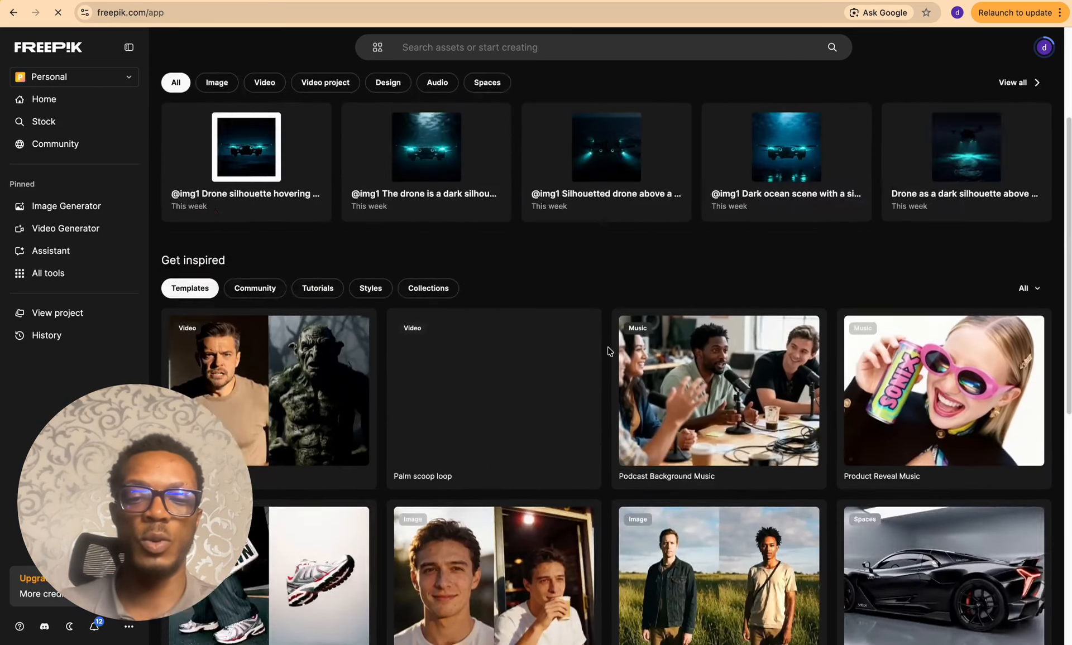
{"action": "scroll", "coordinate": [609, 351], "scroll_direction": "up", "scroll_amount": 4}
{"action": "left_click", "coordinate": [460, 48]}
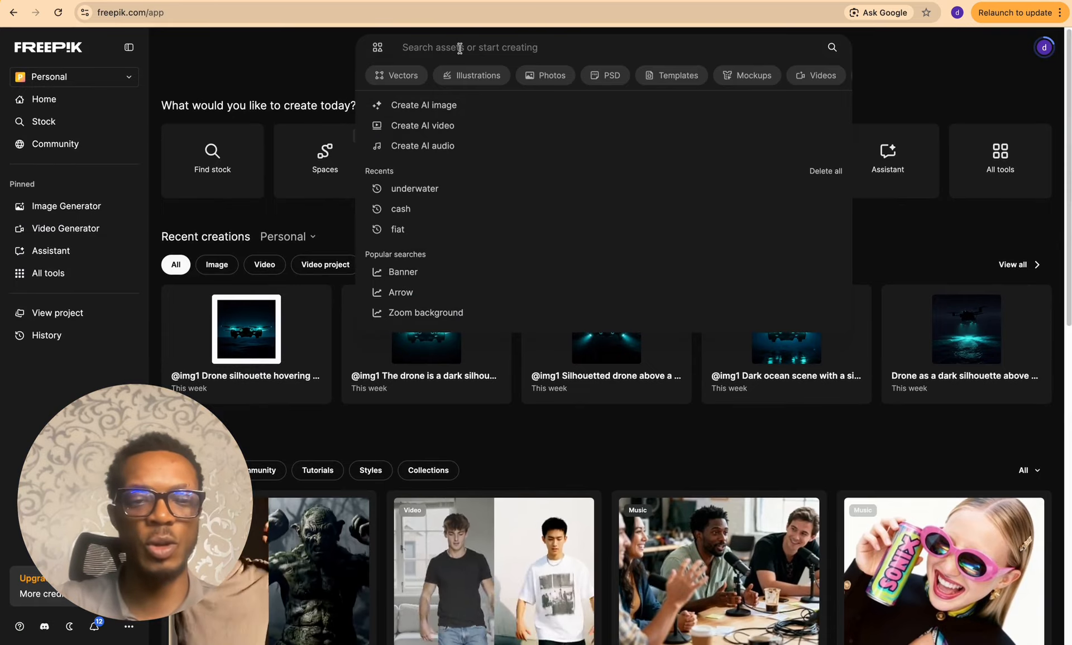
{"action": "type", "text": "underwater"}
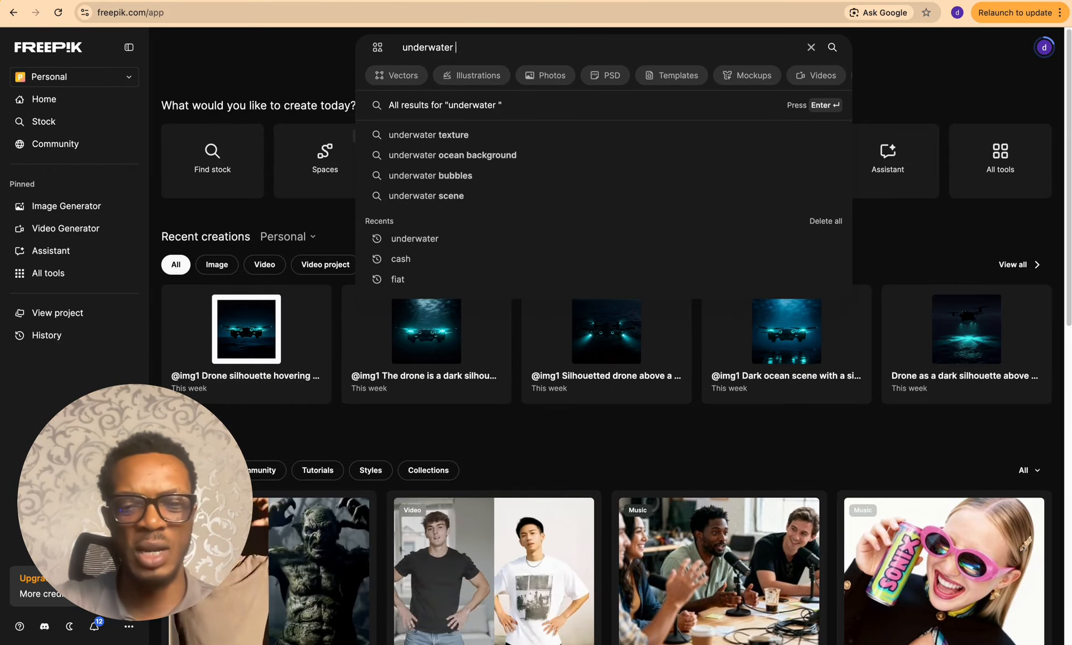
{"action": "key", "text": "Return"}
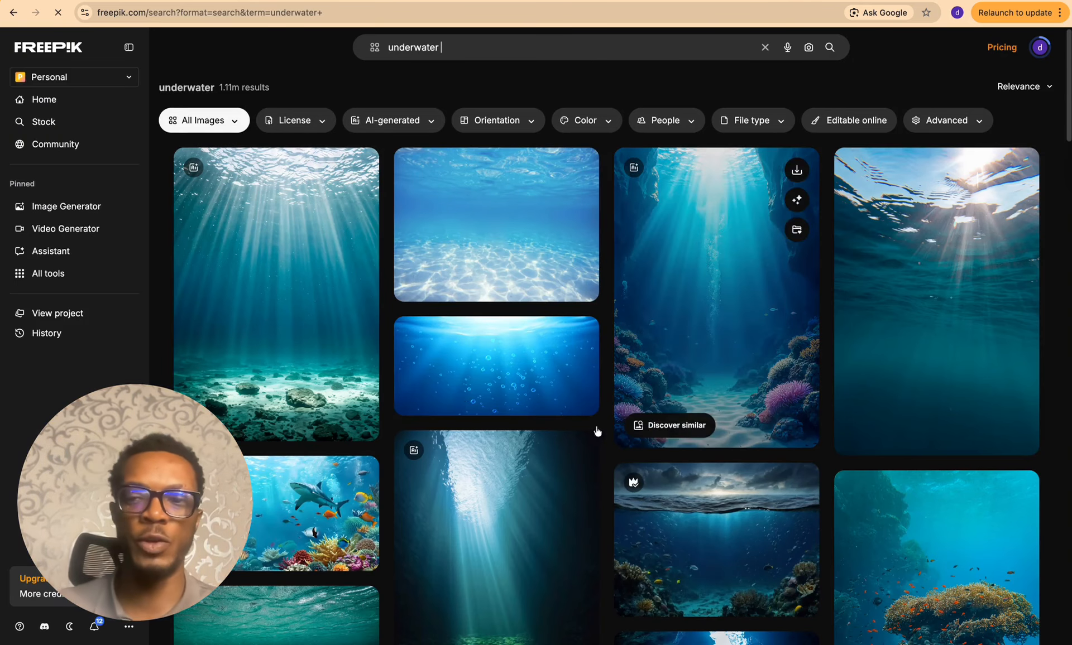
Step: Filter the underwater images to horizontal orientation and open the dark seabed image with sunrays above rocks and small fish
{"action": "scroll", "coordinate": [593, 451], "scroll_direction": "down", "scroll_amount": 5}
{"action": "scroll", "coordinate": [558, 279], "scroll_direction": "up", "scroll_amount": 5}
{"action": "left_click", "coordinate": [538, 122]}
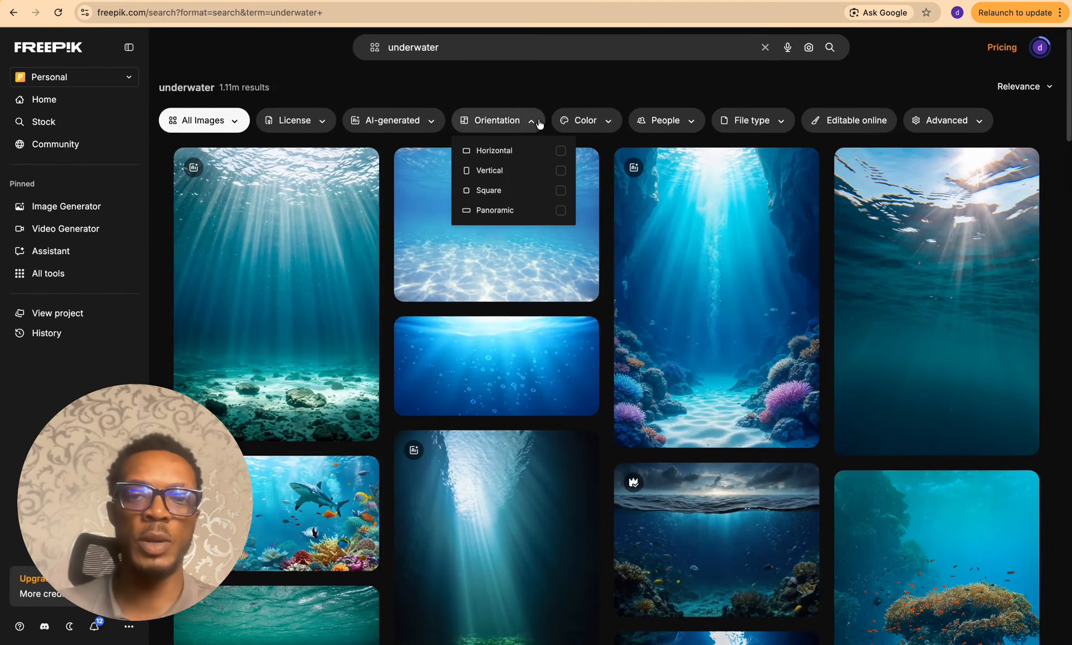
{"action": "left_click", "coordinate": [507, 150]}
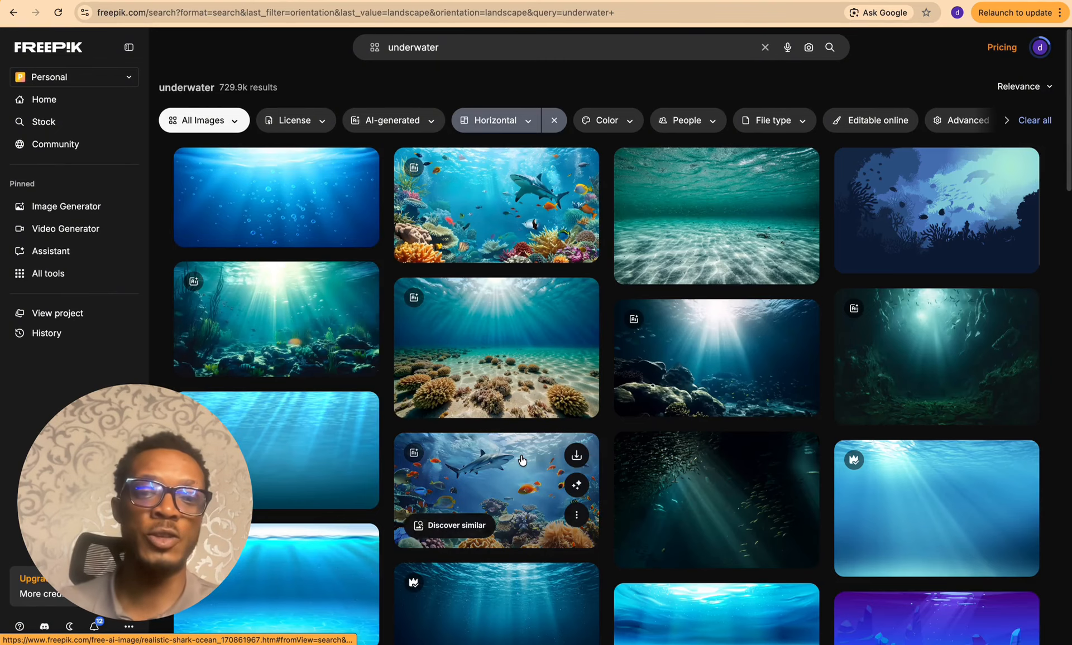
{"action": "left_click", "coordinate": [732, 363]}
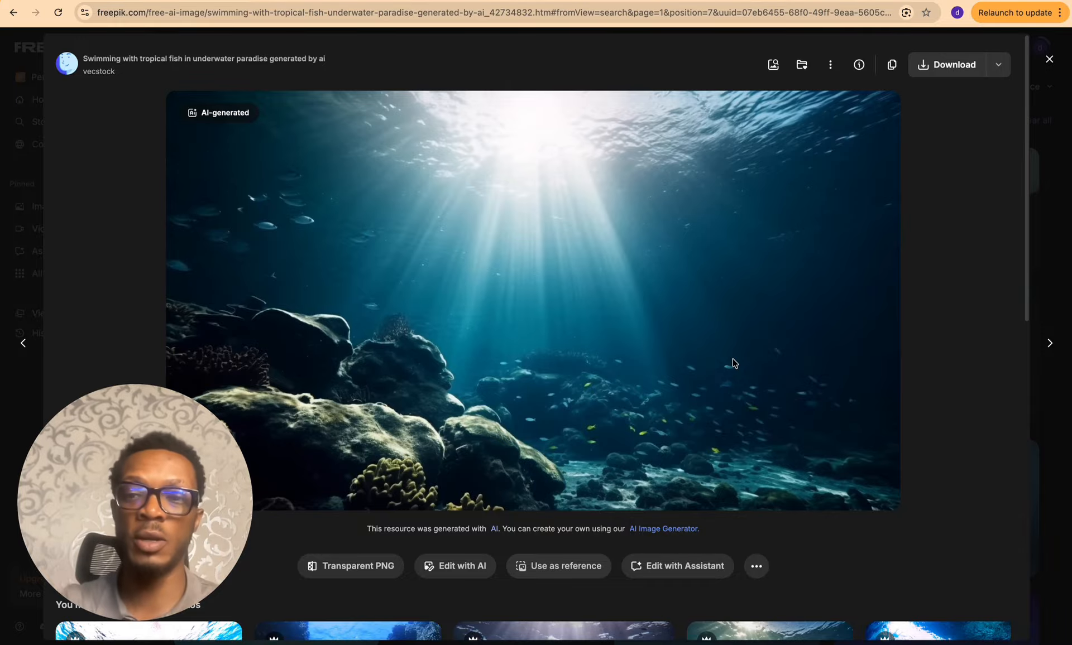
Step: Switch to Unicorn Studio, add the drone image, and enlarge it to about 782 wide, centred on the artboard
{"action": "key", "text": "ctrl+Left"}
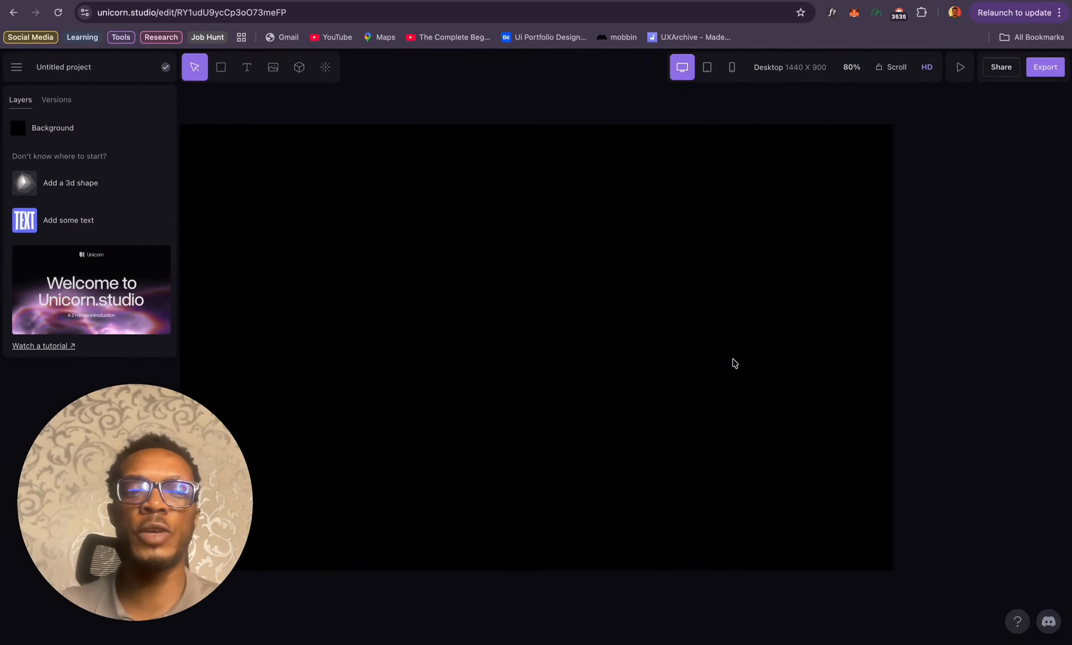
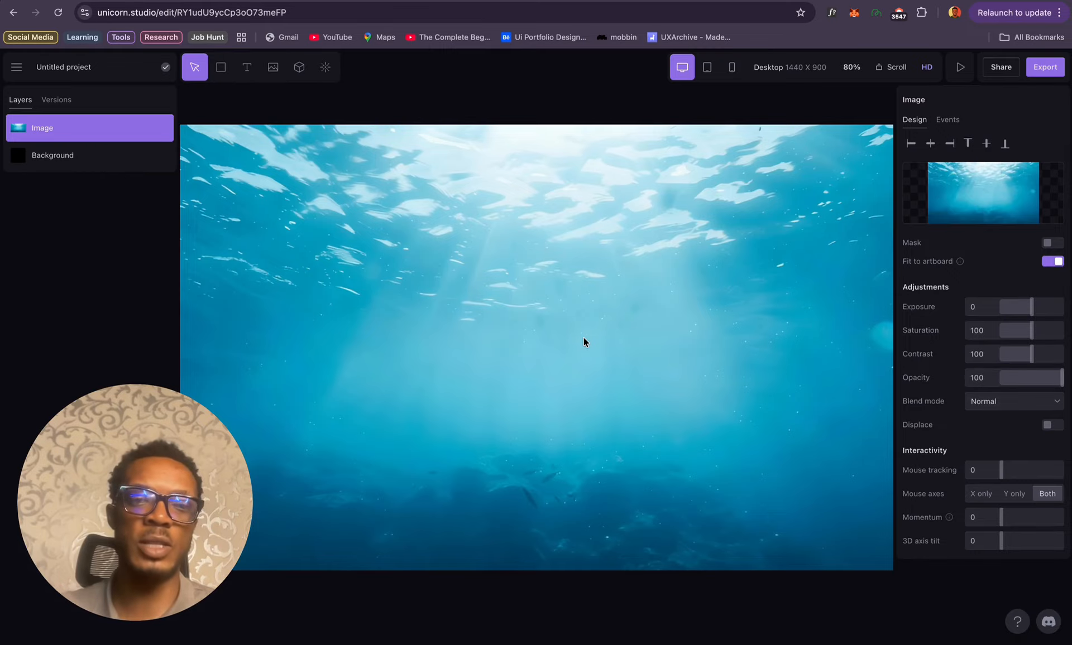
{"action": "left_click", "coordinate": [276, 69]}
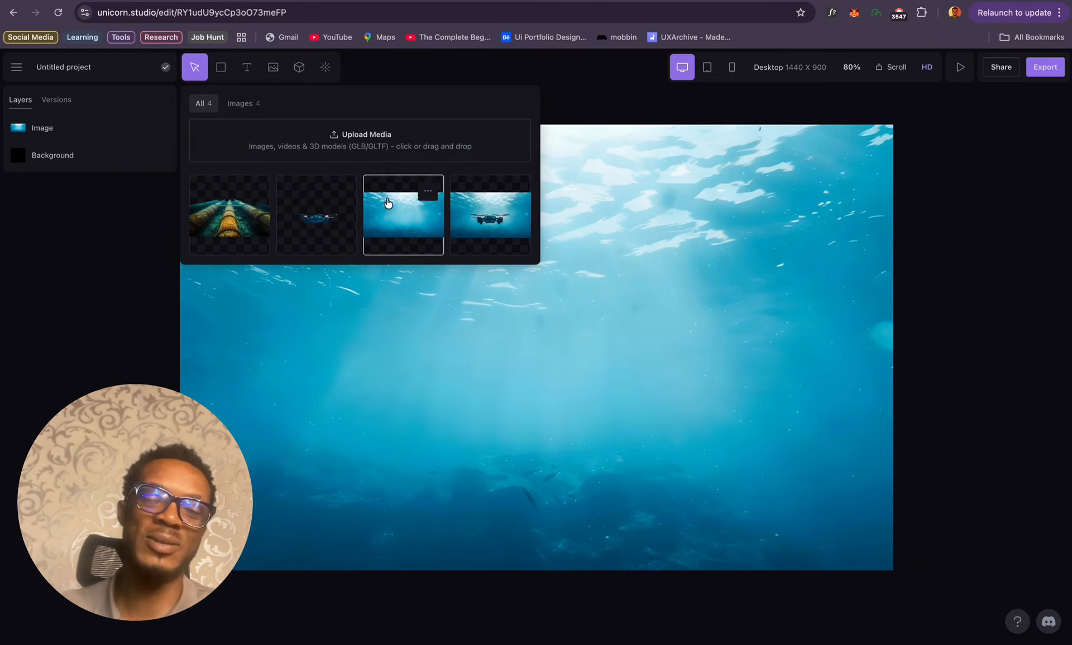
{"action": "left_click", "coordinate": [305, 225]}
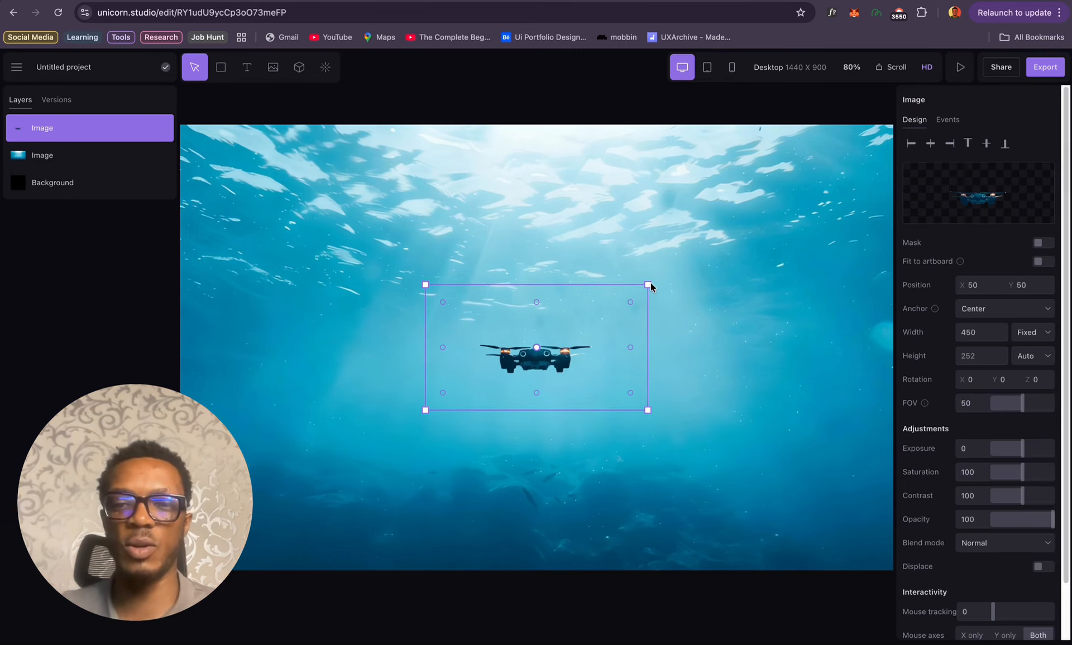
{"action": "left_click_drag", "start_coordinate": [650, 283], "coordinate": [785, 191]}
{"action": "left_click", "coordinate": [931, 144]}
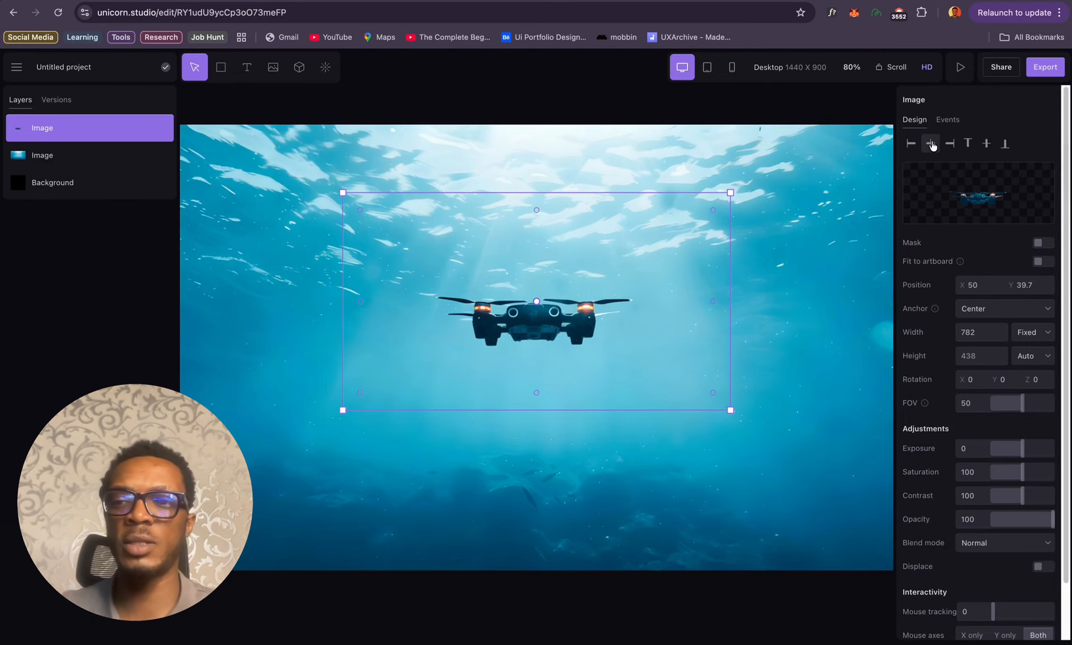
{"action": "left_click", "coordinate": [986, 144]}
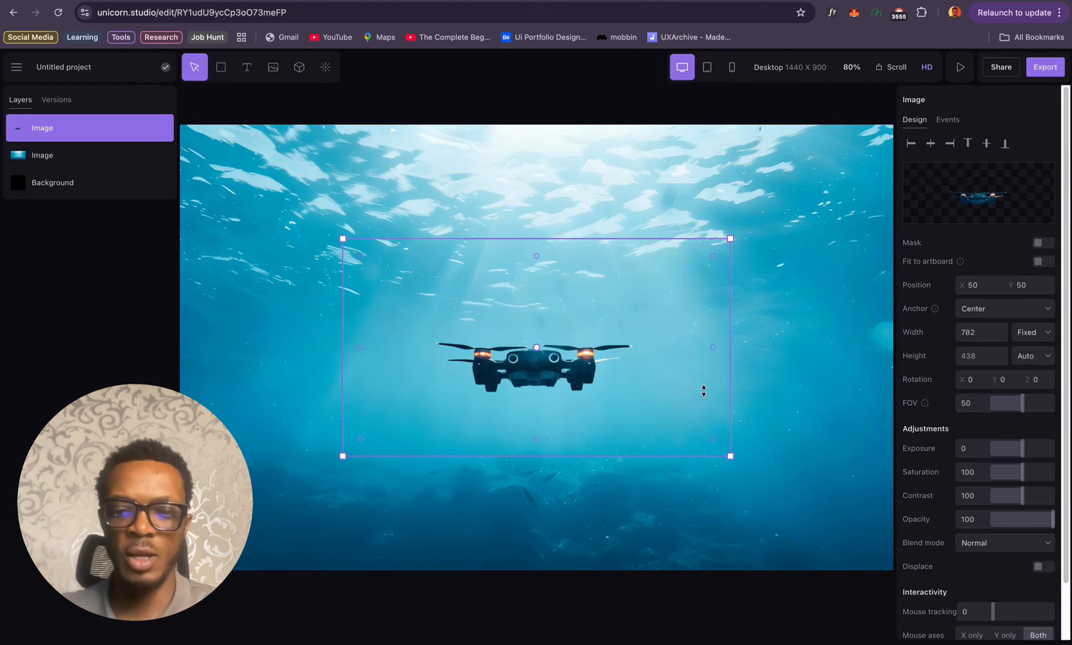
Step: Examine the Titan Robotics reference site's hero, then return to the Unicorn Studio project and compare its drone and ocean layers
{"action": "left_click", "coordinate": [424, 1]}
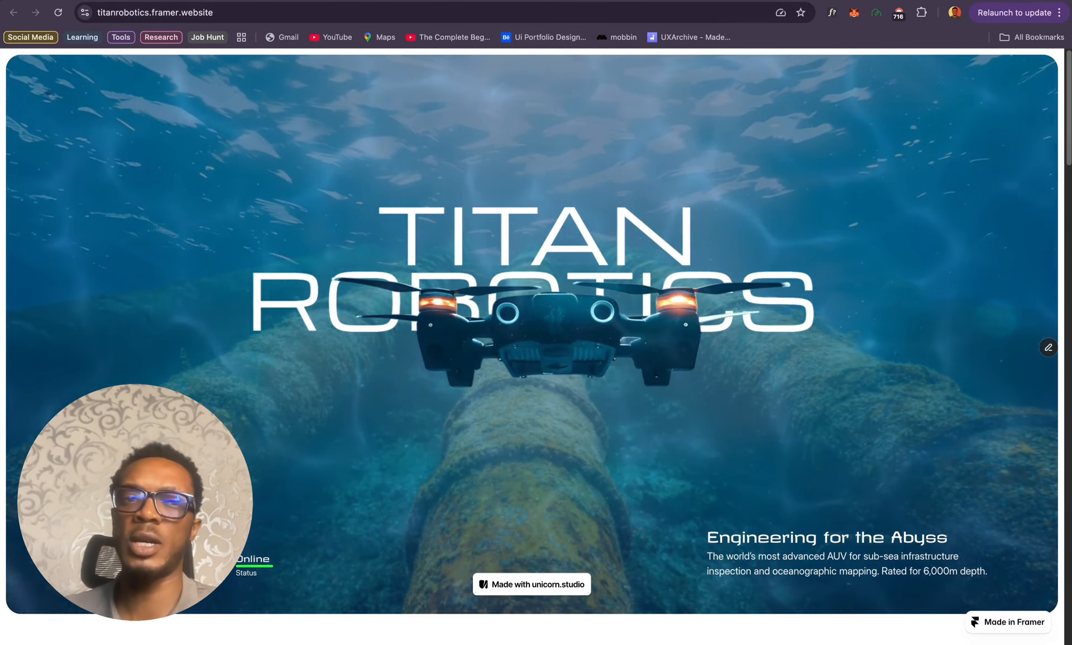
{"action": "left_click", "coordinate": [173, 0]}
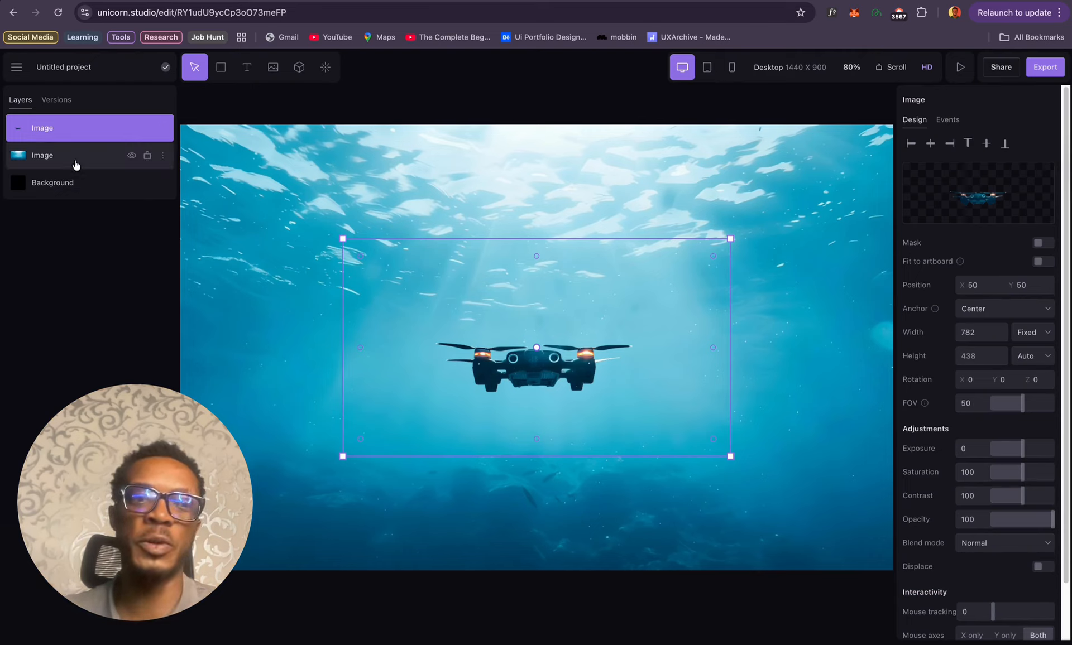
{"action": "left_click", "coordinate": [54, 156]}
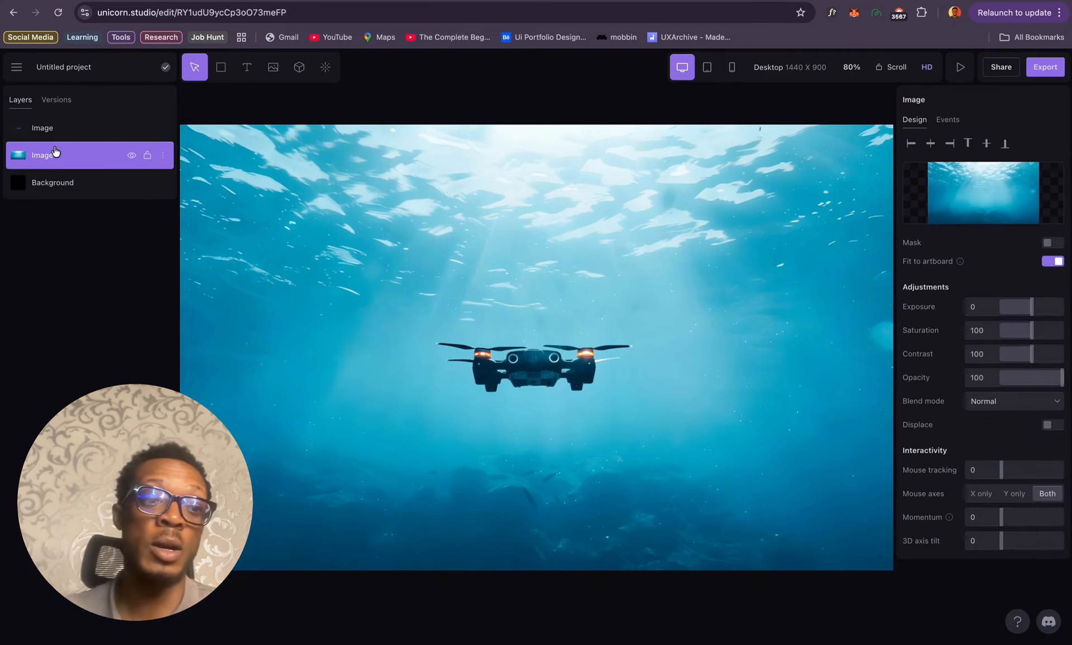
{"action": "left_click", "coordinate": [59, 131]}
{"action": "left_click", "coordinate": [60, 160]}
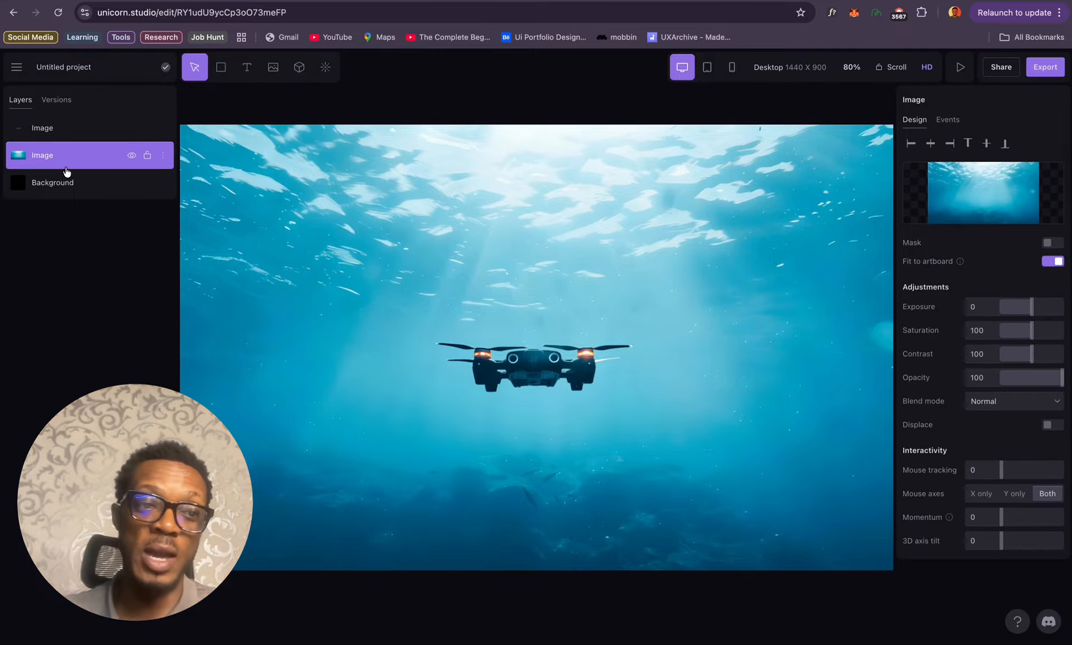
{"action": "left_click", "coordinate": [65, 131]}
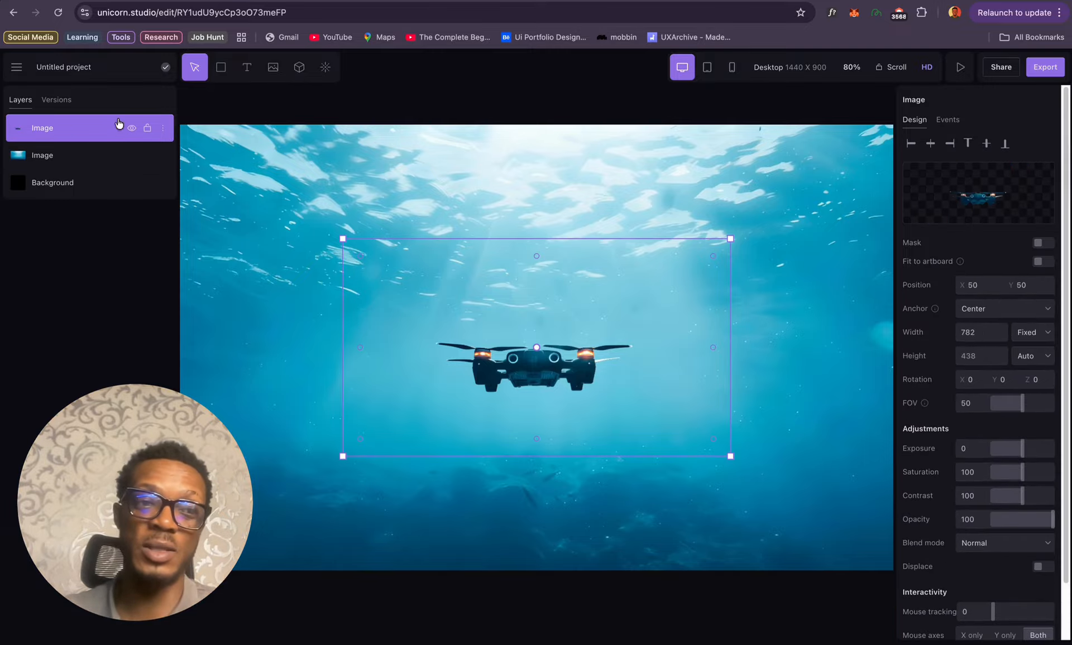
Step: Add the underwater pipelines image to the scene from the uploaded media
{"action": "left_click", "coordinate": [270, 67]}
{"action": "left_click", "coordinate": [229, 204]}
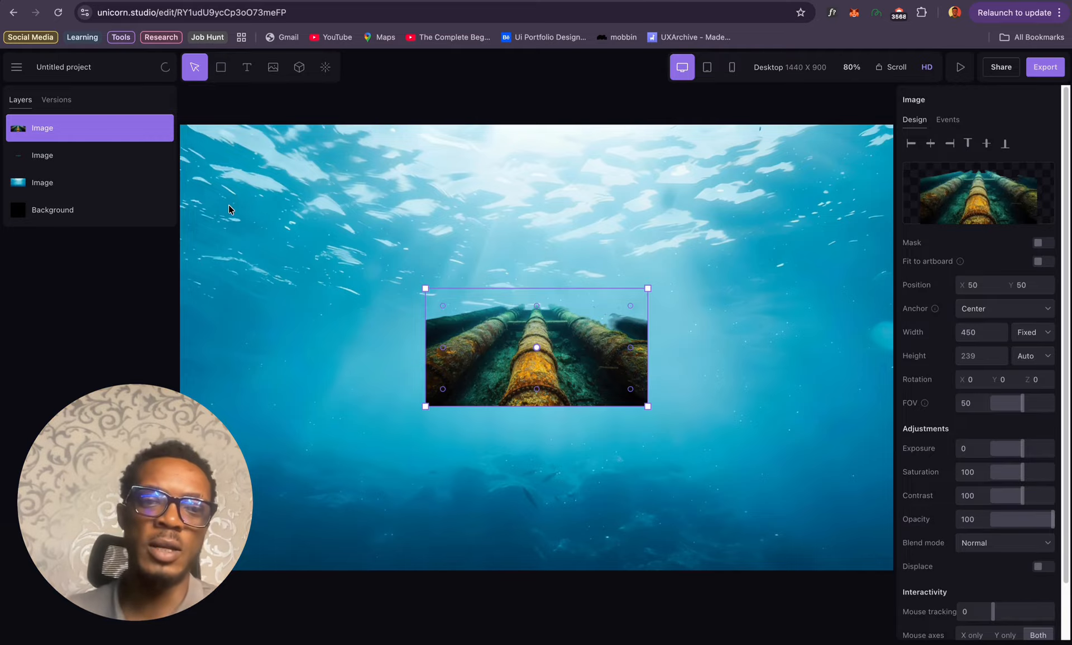
Step: Try using the pipelines image as a mask over the layers beneath it
{"action": "left_click", "coordinate": [1038, 245]}
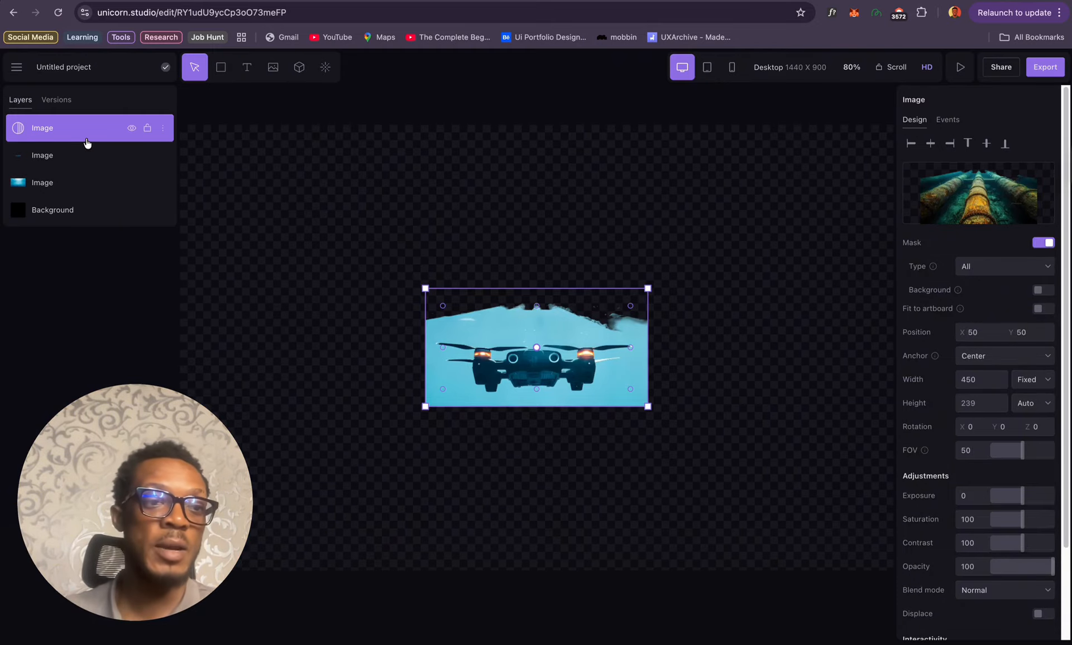
{"action": "left_click_drag", "start_coordinate": [86, 131], "coordinate": [202, 170]}
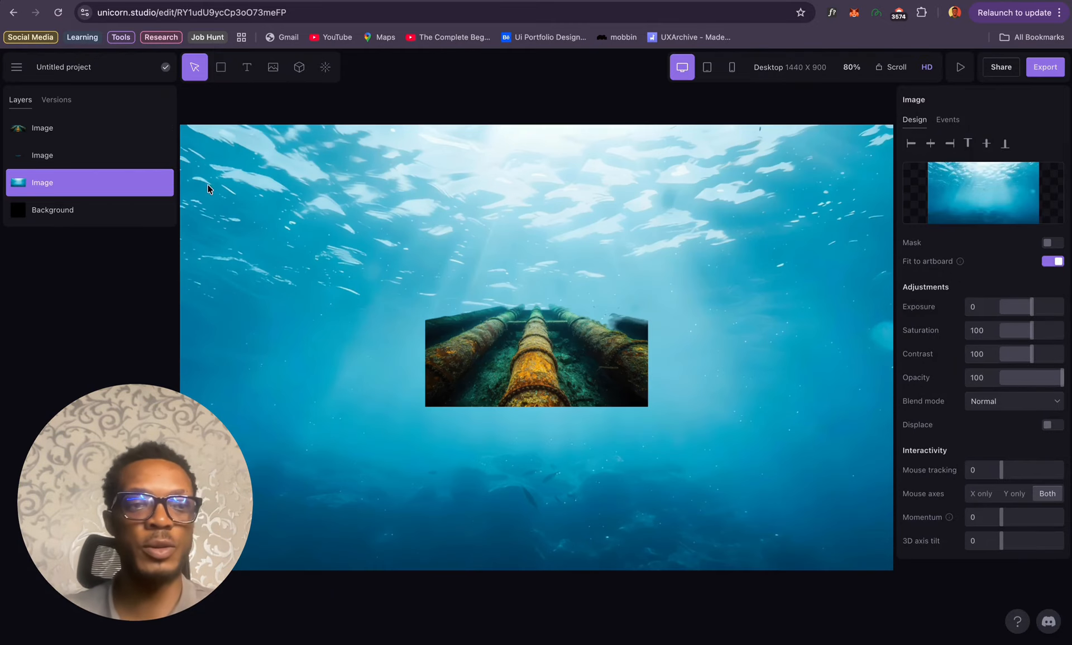
Step: Move the pipelines image layer directly beneath the drone layer, leaving its Fit to artboard option off
{"action": "left_click", "coordinate": [507, 359]}
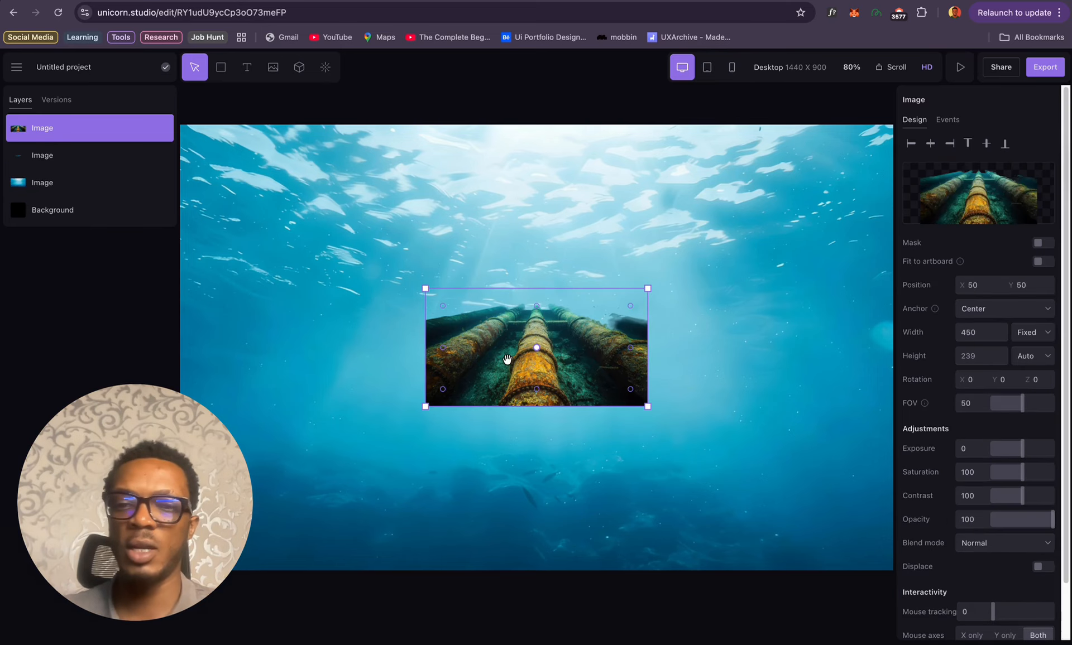
{"action": "left_click", "coordinate": [1039, 261]}
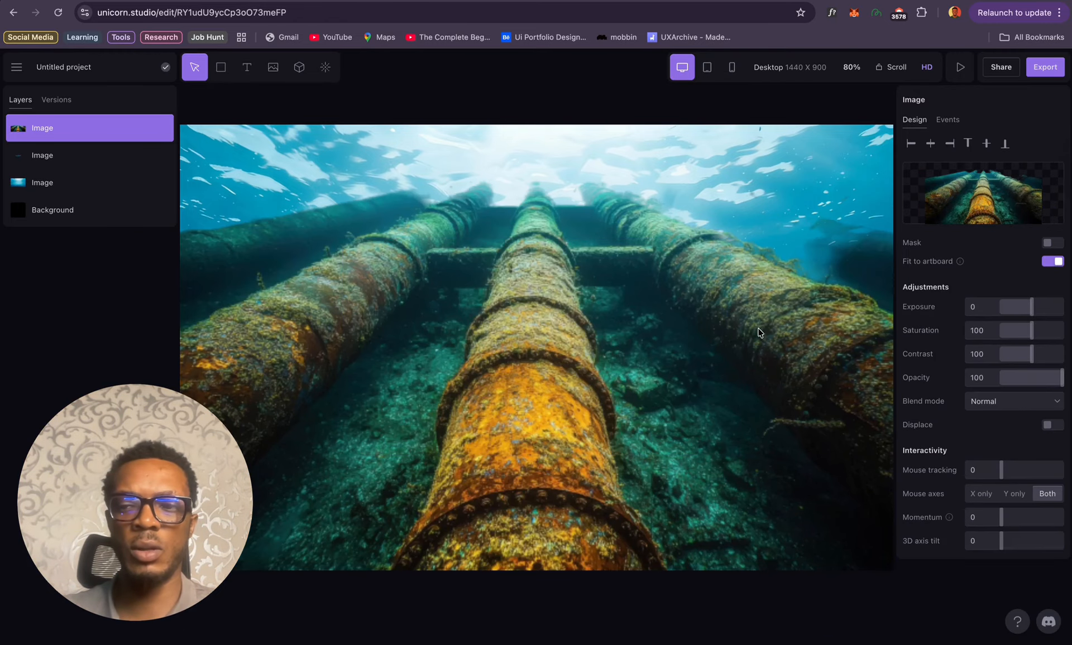
{"action": "left_click_drag", "start_coordinate": [83, 132], "coordinate": [69, 160]}
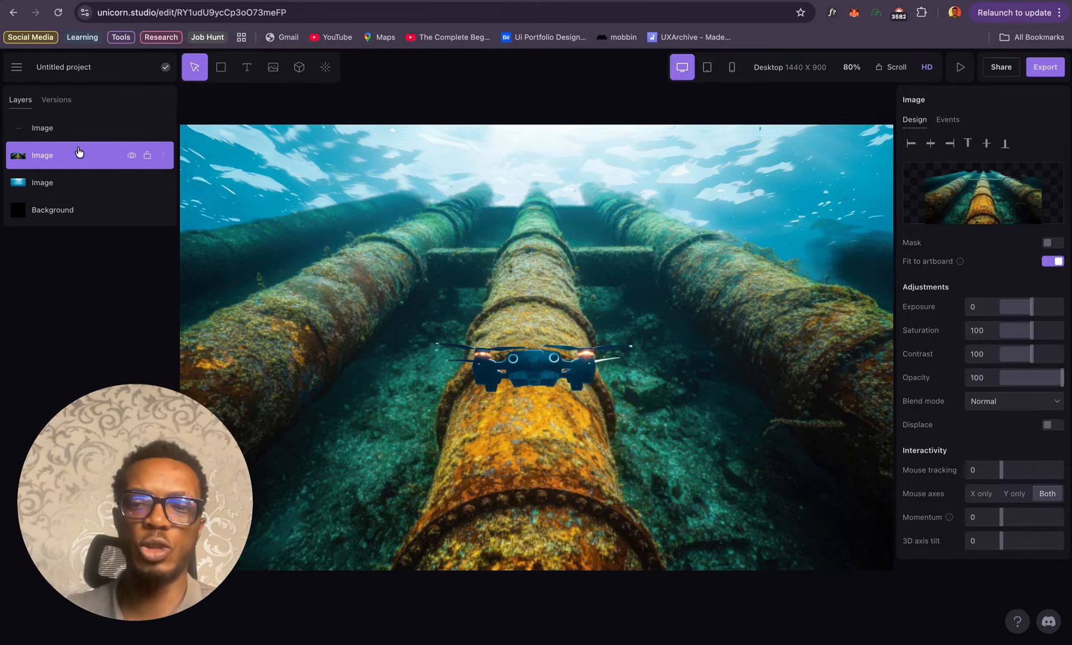
{"action": "scroll", "coordinate": [444, 306], "scroll_direction": "down", "scroll_amount": 1}
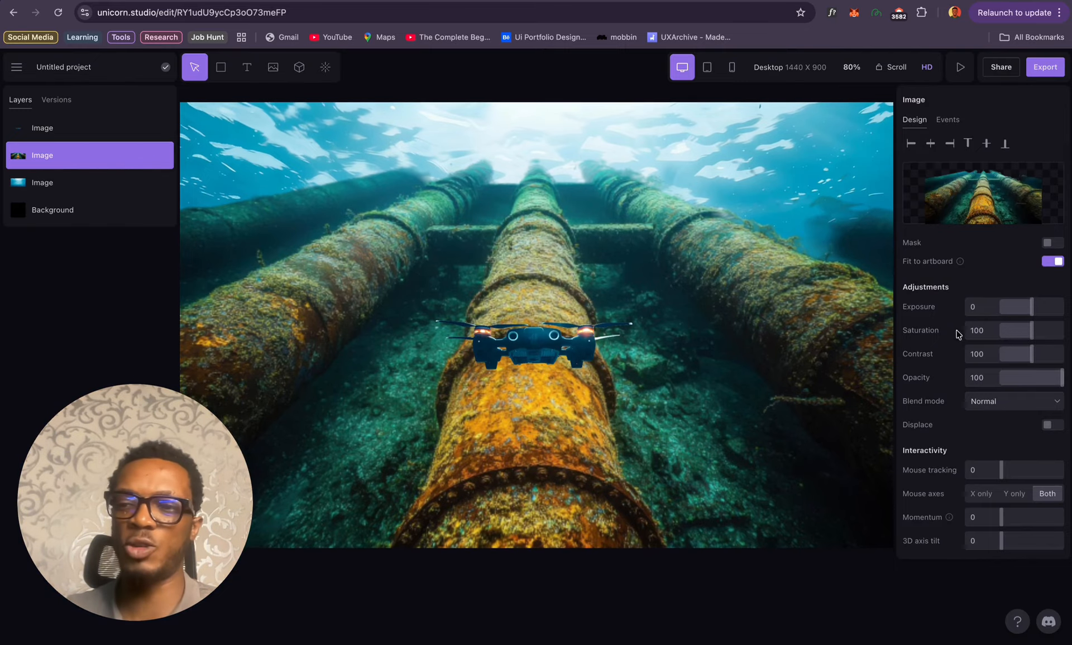
{"action": "left_click", "coordinate": [1050, 265]}
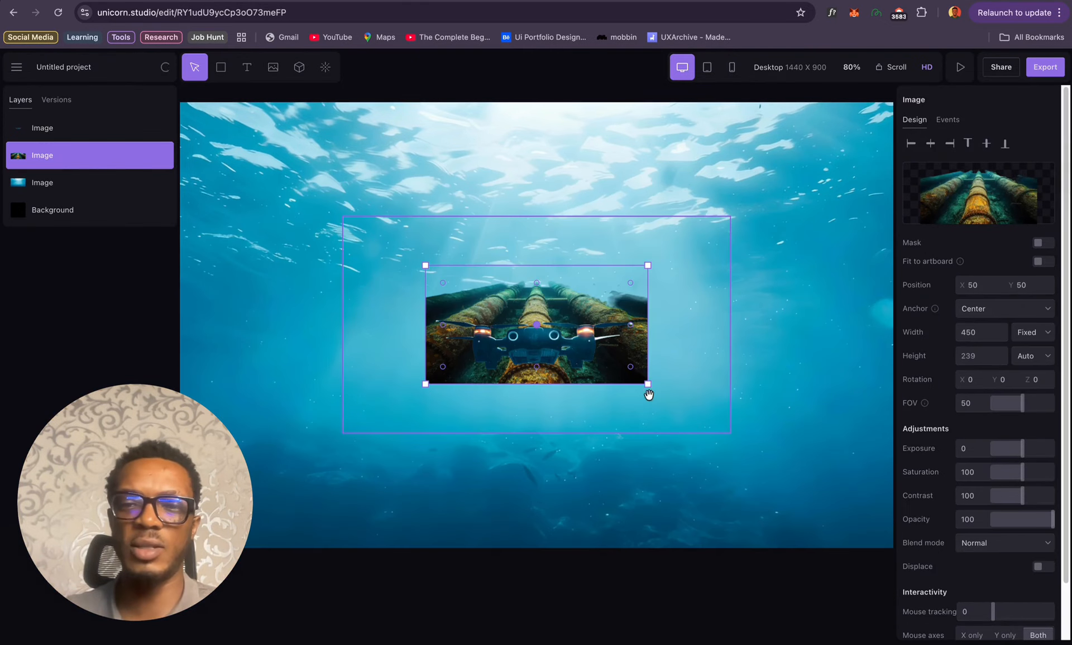
Step: Hide the drone layer and select the pipelines image on the artboard
{"action": "left_click_drag", "start_coordinate": [648, 385], "coordinate": [650, 386]}
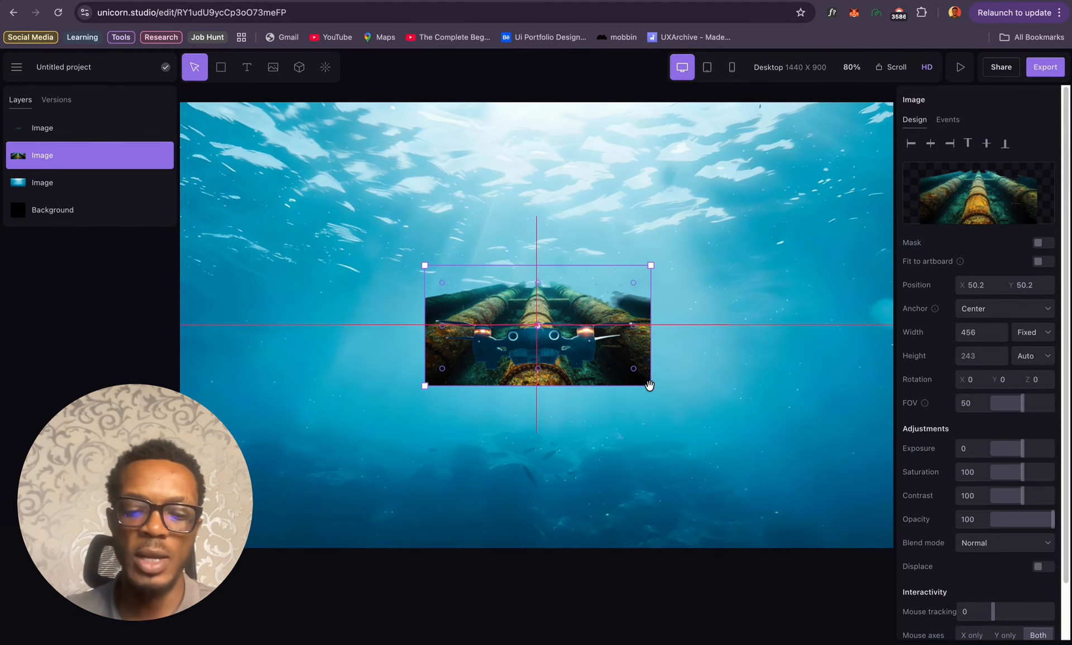
{"action": "left_click", "coordinate": [650, 386]}
{"action": "left_click", "coordinate": [760, 488]}
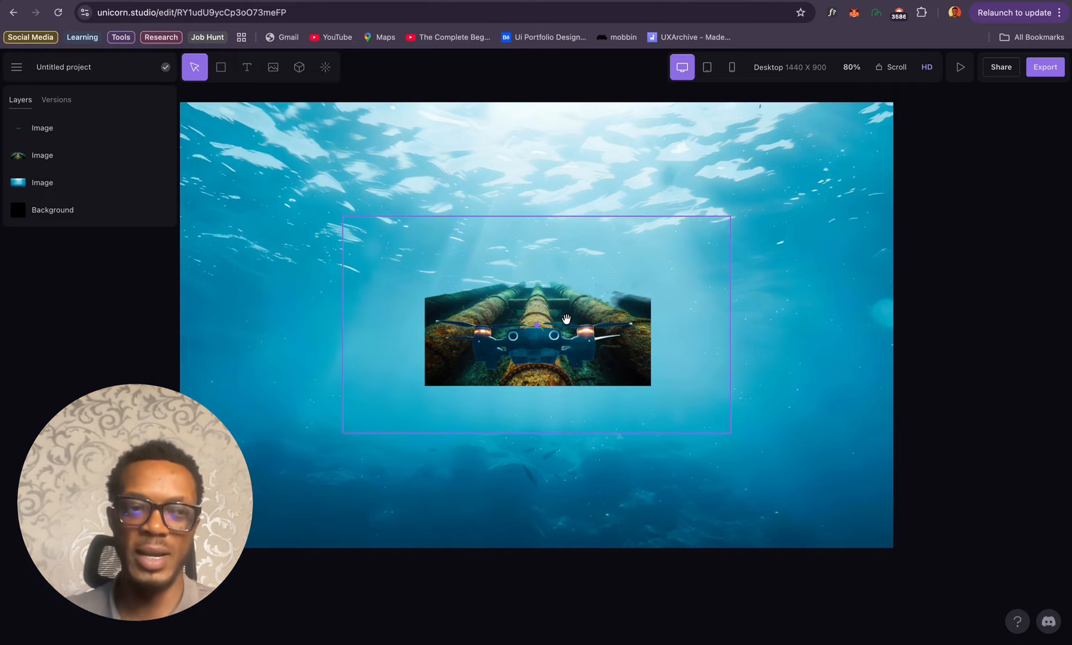
{"action": "left_click", "coordinate": [614, 287]}
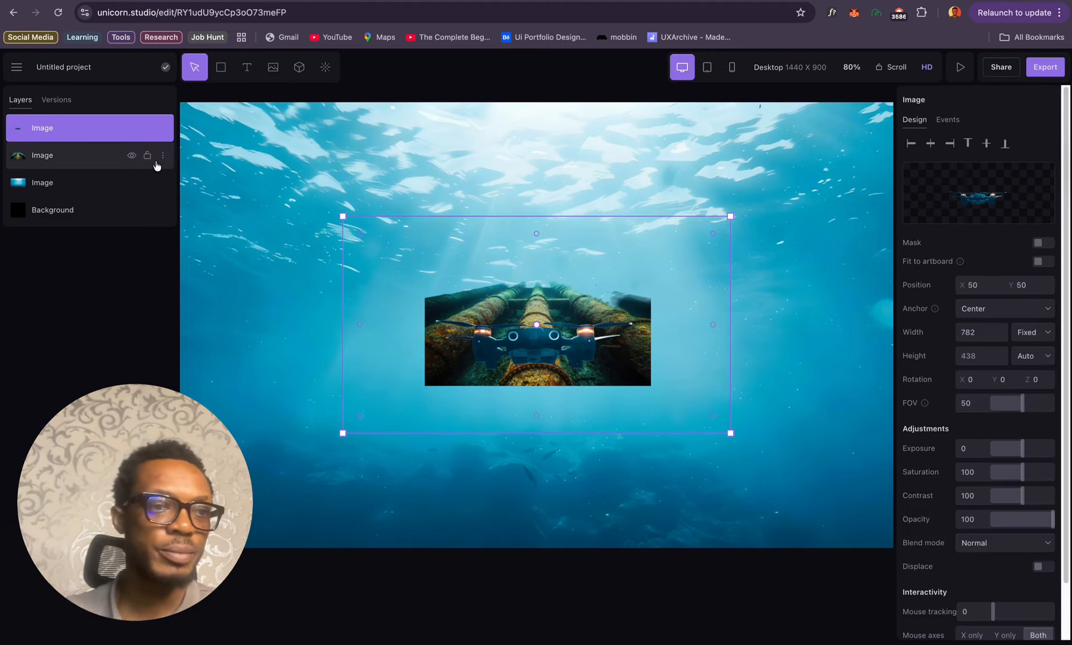
{"action": "left_click", "coordinate": [133, 129]}
{"action": "left_click", "coordinate": [547, 296]}
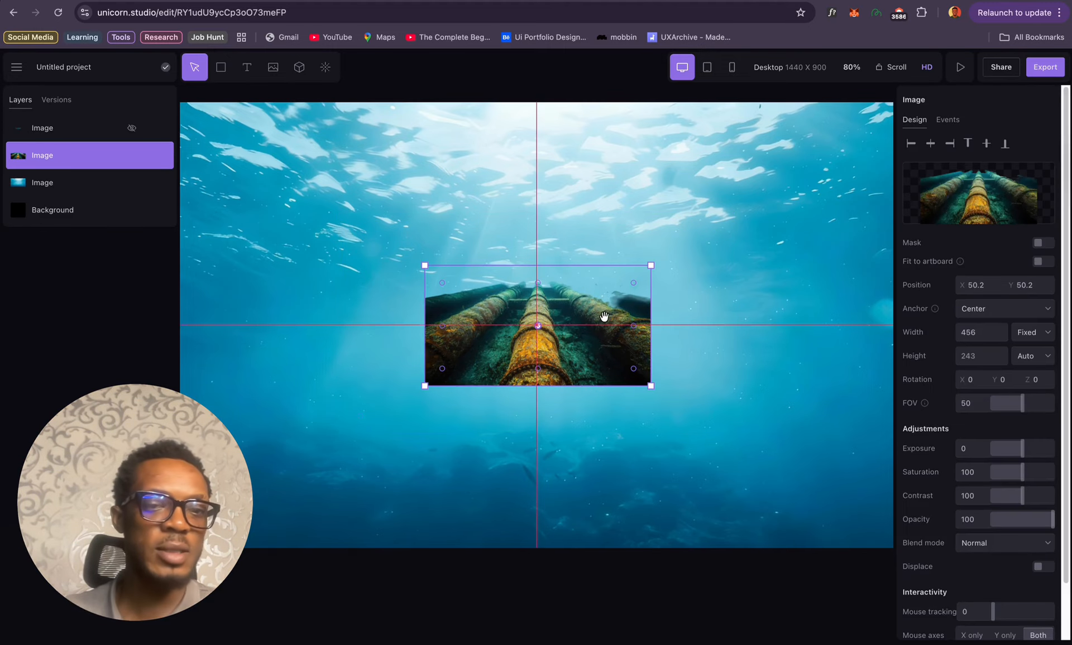
Step: Enlarge the pipelines image to 1440 wide and position it across the artboard's lower half at about X 49.8, Y 86.2
{"action": "left_click_drag", "start_coordinate": [651, 386], "coordinate": [895, 517]}
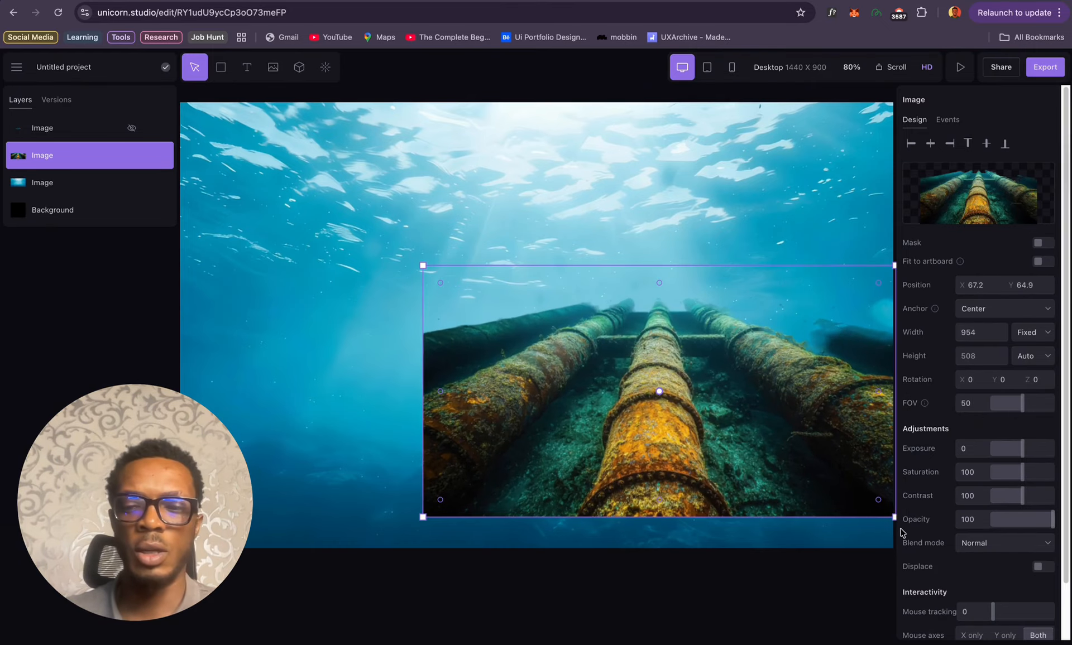
{"action": "left_click_drag", "start_coordinate": [423, 518], "coordinate": [178, 614]}
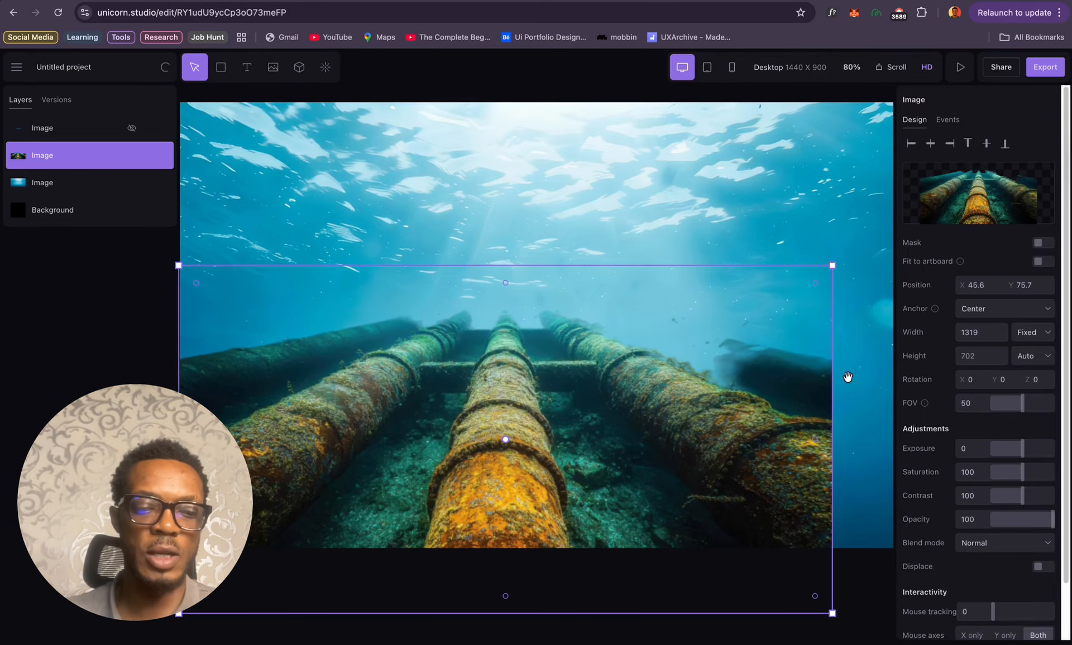
{"action": "left_click_drag", "start_coordinate": [831, 267], "coordinate": [887, 232]}
{"action": "left_click_drag", "start_coordinate": [670, 390], "coordinate": [669, 456]}
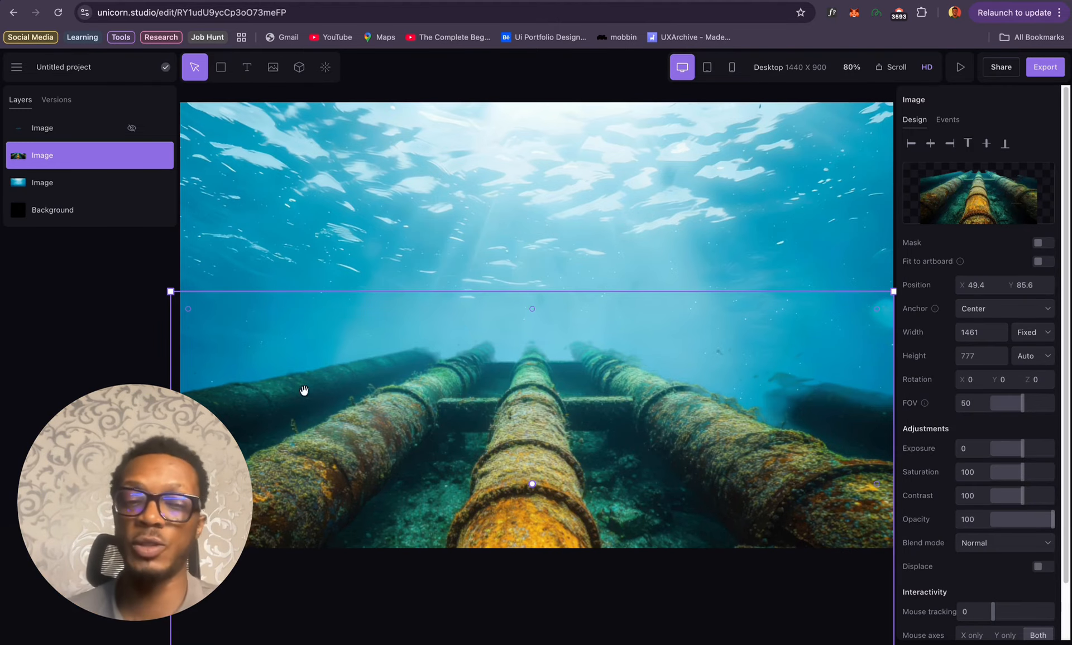
{"action": "left_click_drag", "start_coordinate": [170, 291], "coordinate": [177, 297]}
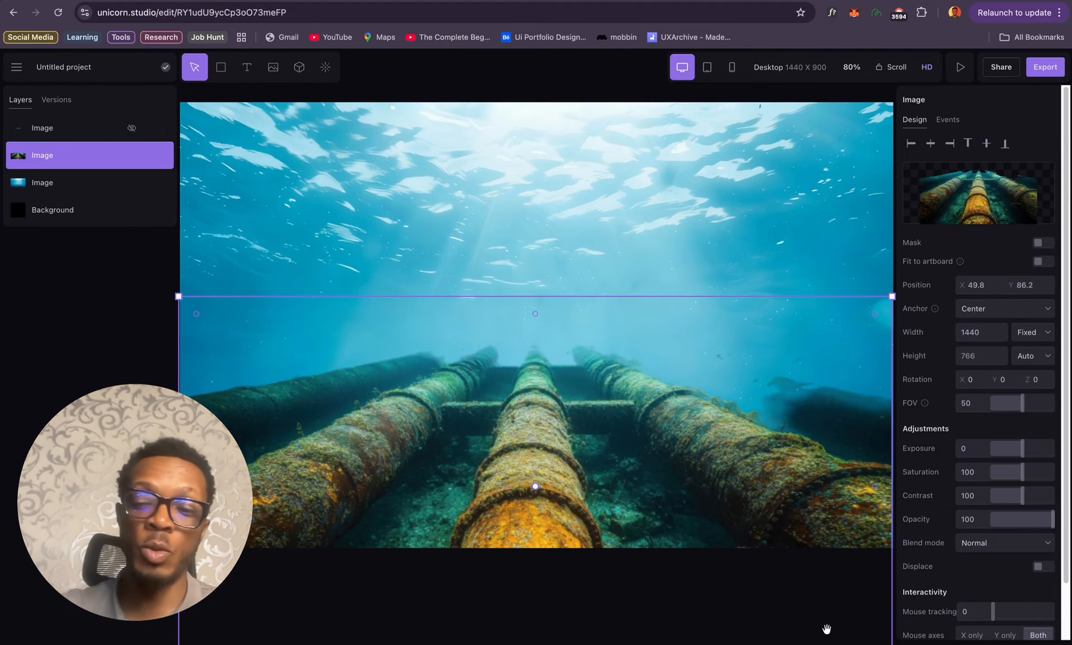
Step: Preview blend modes such as Multiply, Linear Burn, Soft Light and Add on the pipelines image, keeping Normal
{"action": "left_click", "coordinate": [991, 553]}
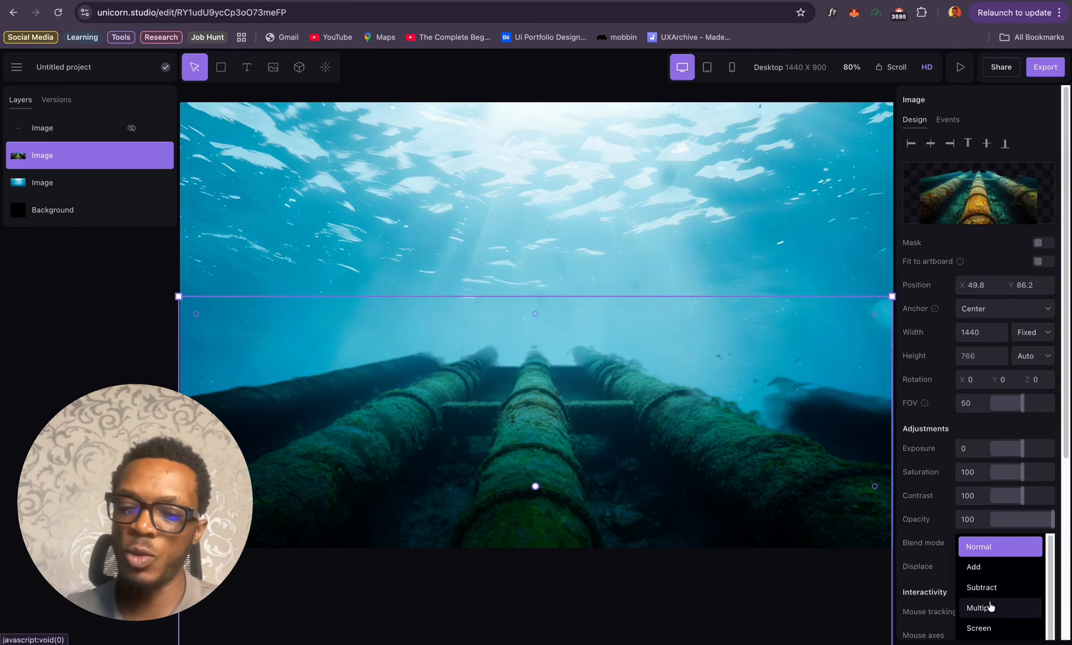
{"action": "scroll", "coordinate": [989, 629], "scroll_direction": "down", "scroll_amount": 3}
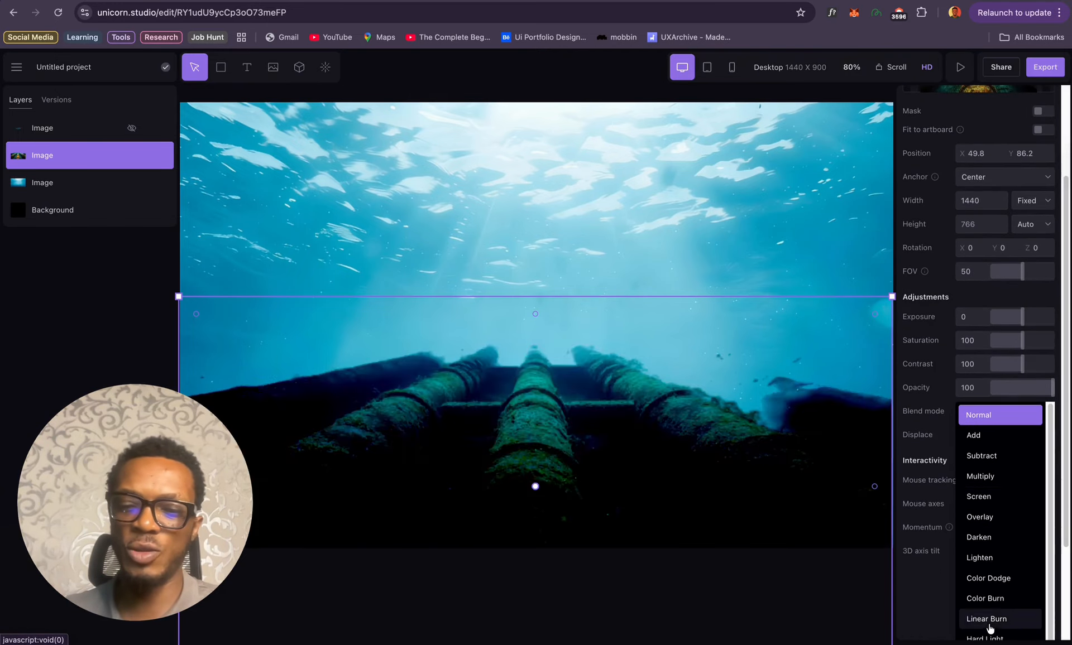
{"action": "scroll", "coordinate": [994, 589], "scroll_direction": "down", "scroll_amount": 2}
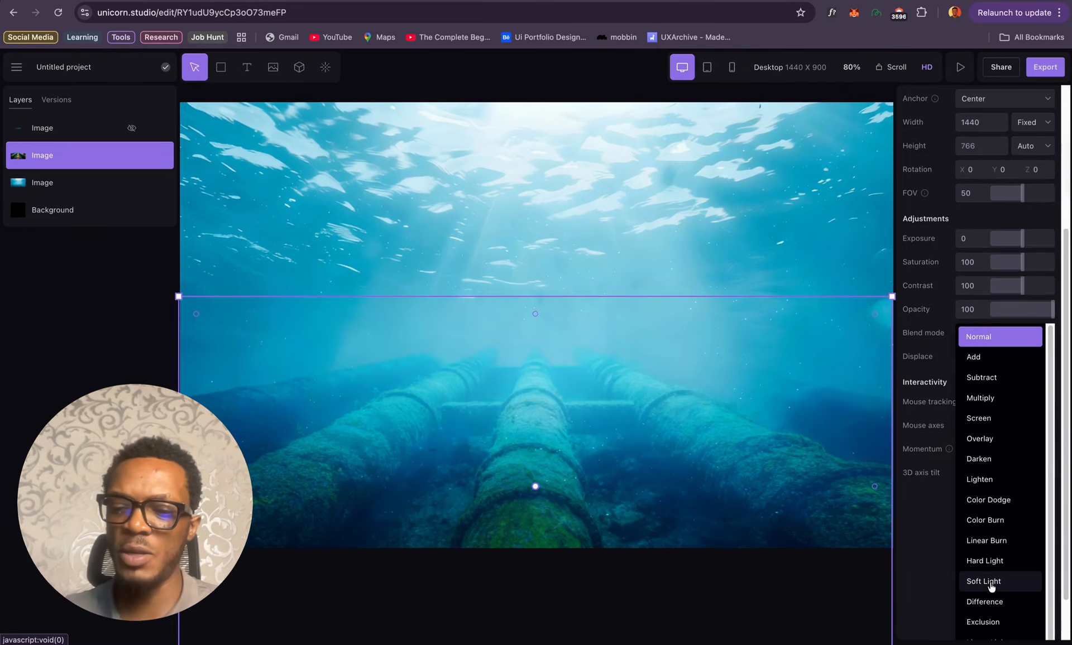
{"action": "scroll", "coordinate": [991, 585], "scroll_direction": "down", "scroll_amount": 2}
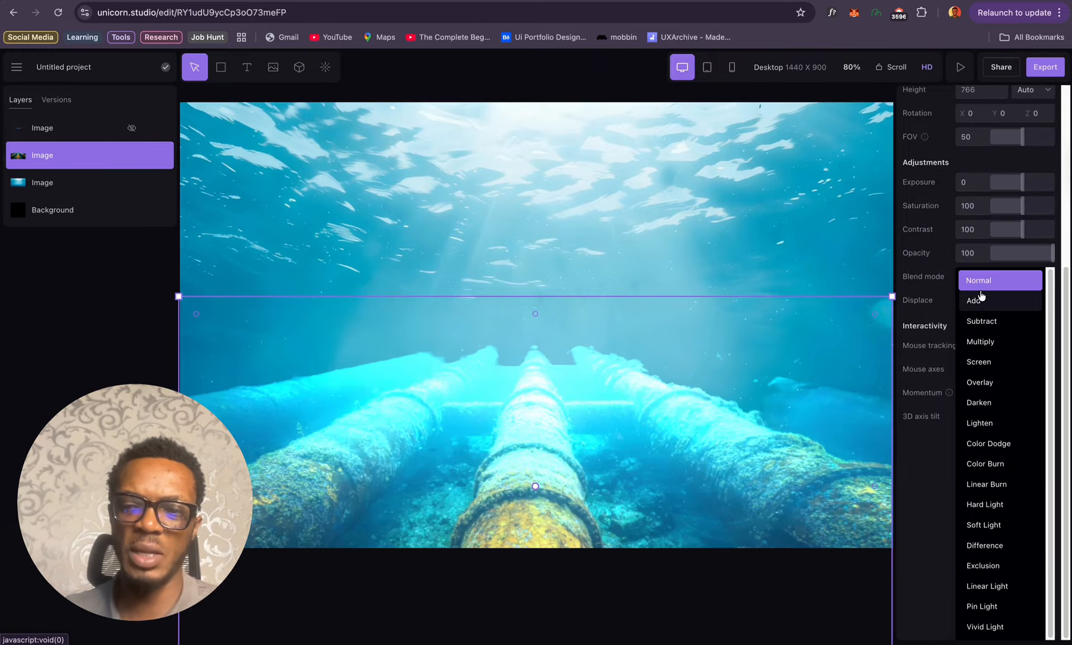
{"action": "left_click", "coordinate": [980, 282]}
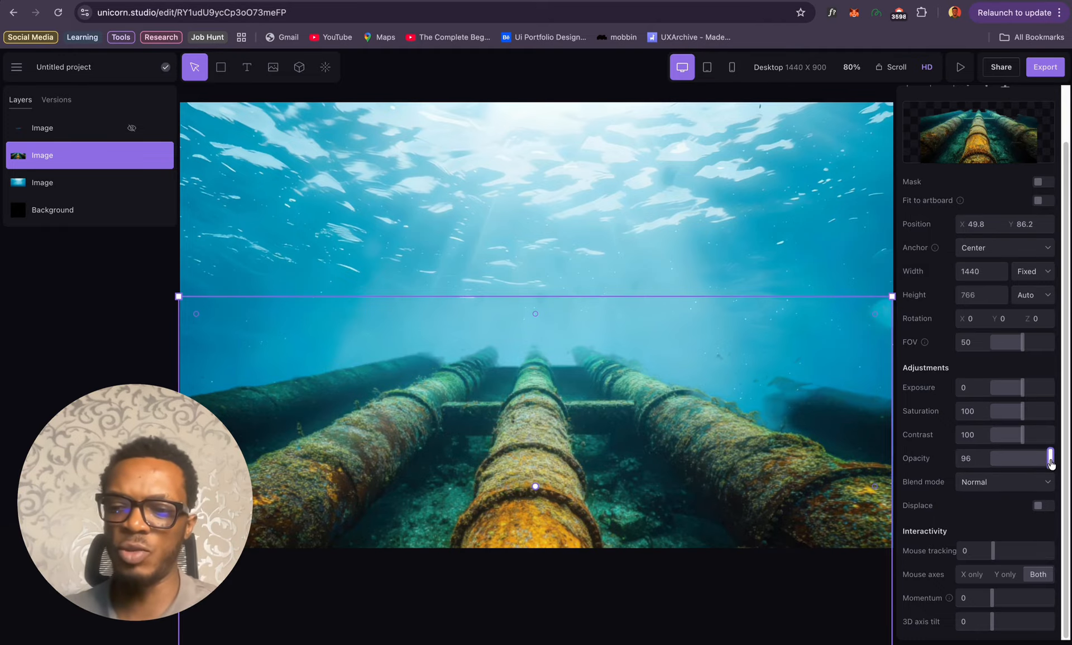
Step: Lower the pipelines image's opacity to about 33 and make the drone layer visible again
{"action": "left_click_drag", "start_coordinate": [1050, 462], "coordinate": [1008, 462]}
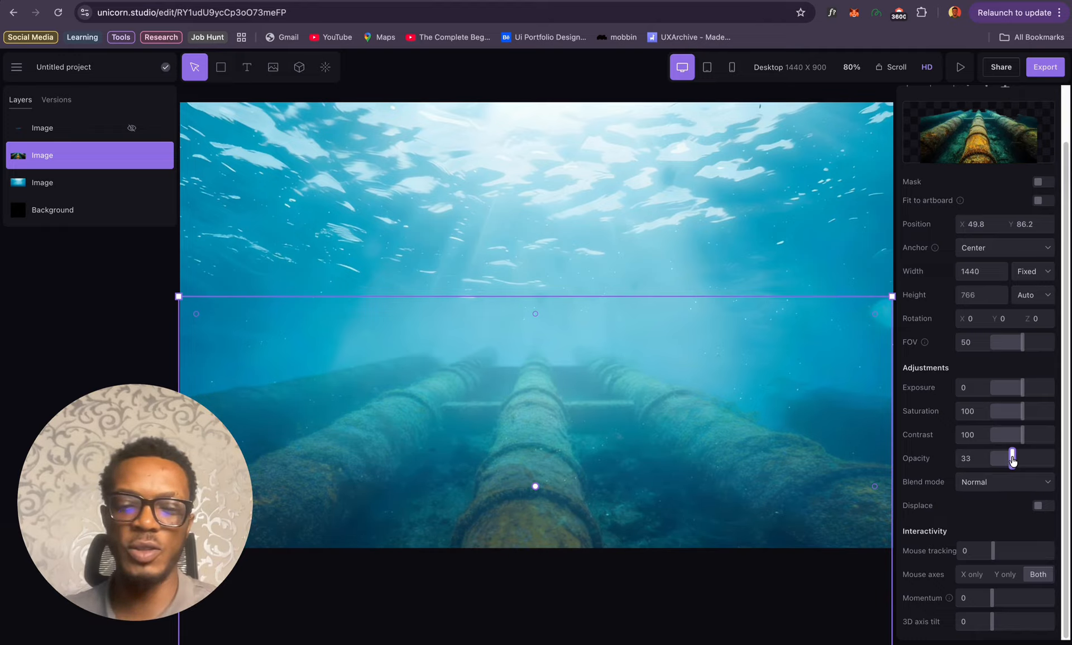
{"action": "left_click", "coordinate": [85, 386]}
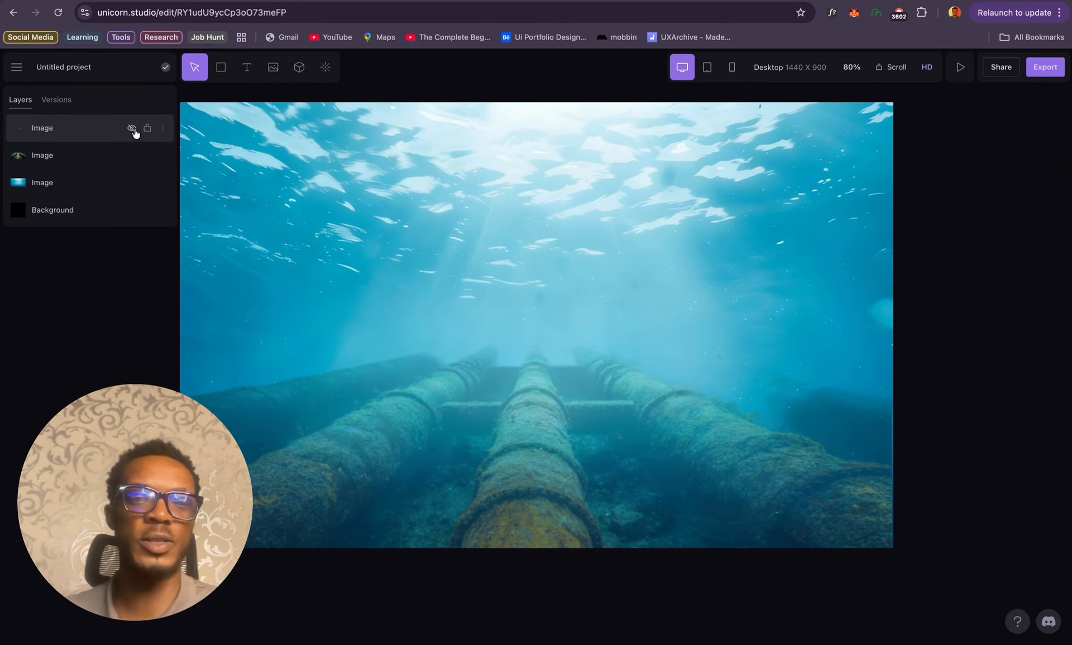
{"action": "left_click", "coordinate": [132, 130]}
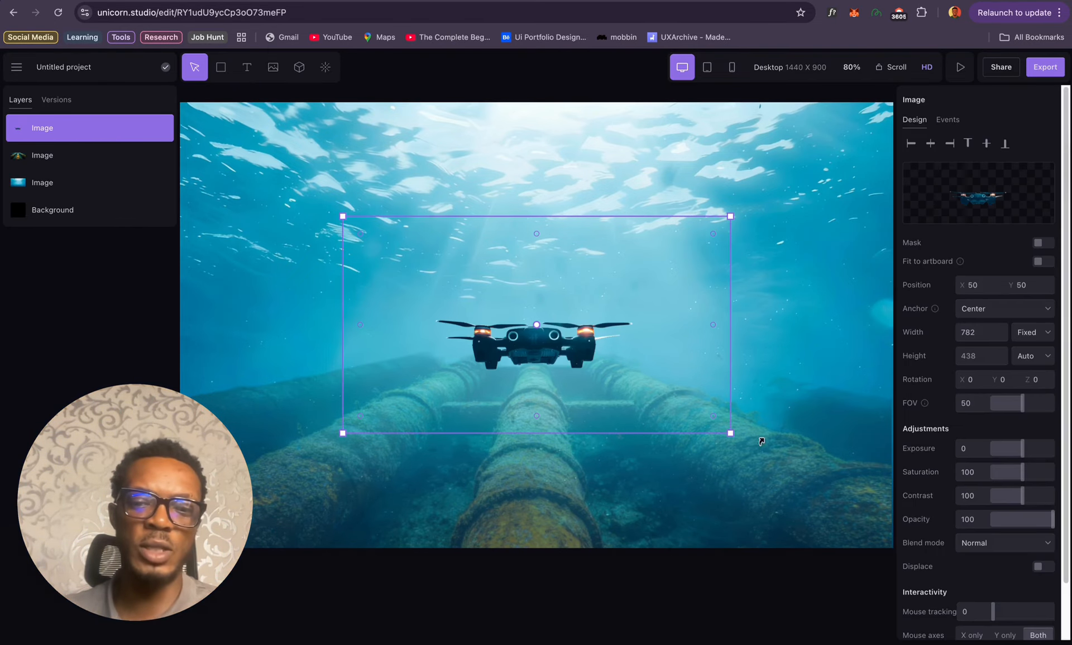
Step: Enlarge the drone image to about 1243 wide and centre it over the pipelines at about X 50, Y 45.1
{"action": "left_click_drag", "start_coordinate": [730, 435], "coordinate": [881, 523]}
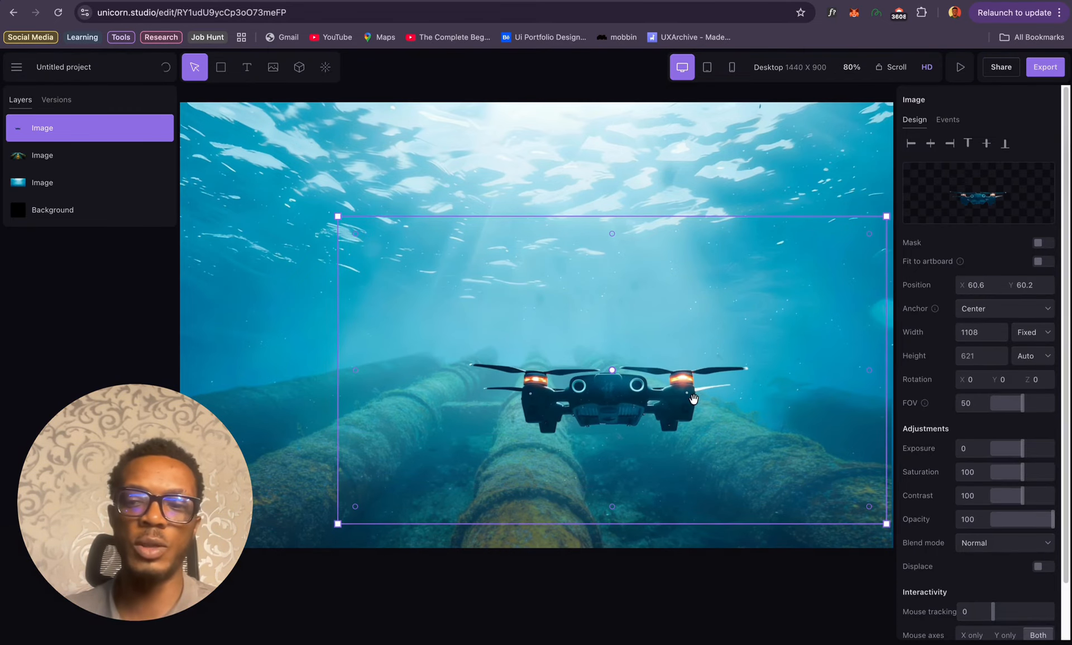
{"action": "left_click_drag", "start_coordinate": [695, 399], "coordinate": [659, 360]}
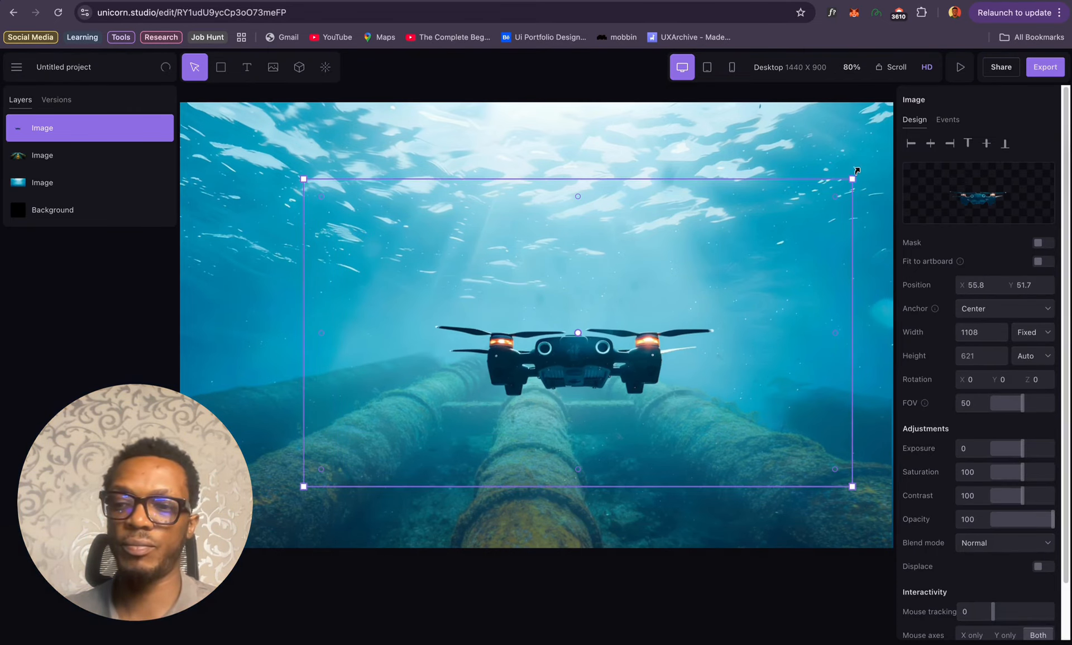
{"action": "left_click_drag", "start_coordinate": [852, 179], "coordinate": [902, 141]}
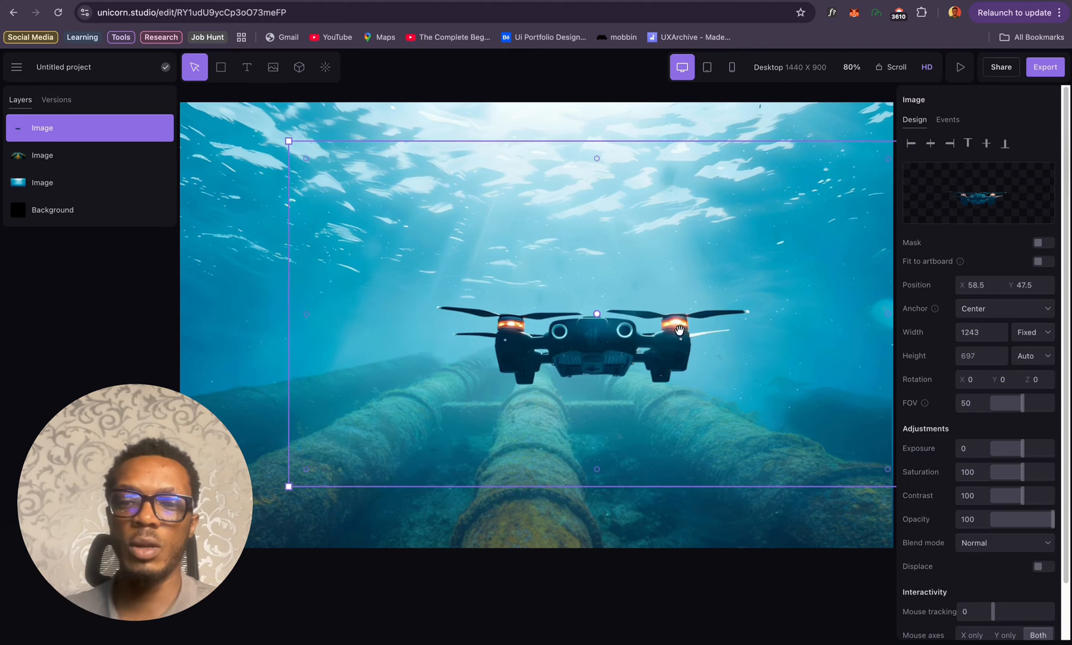
{"action": "left_click_drag", "start_coordinate": [679, 330], "coordinate": [609, 324]}
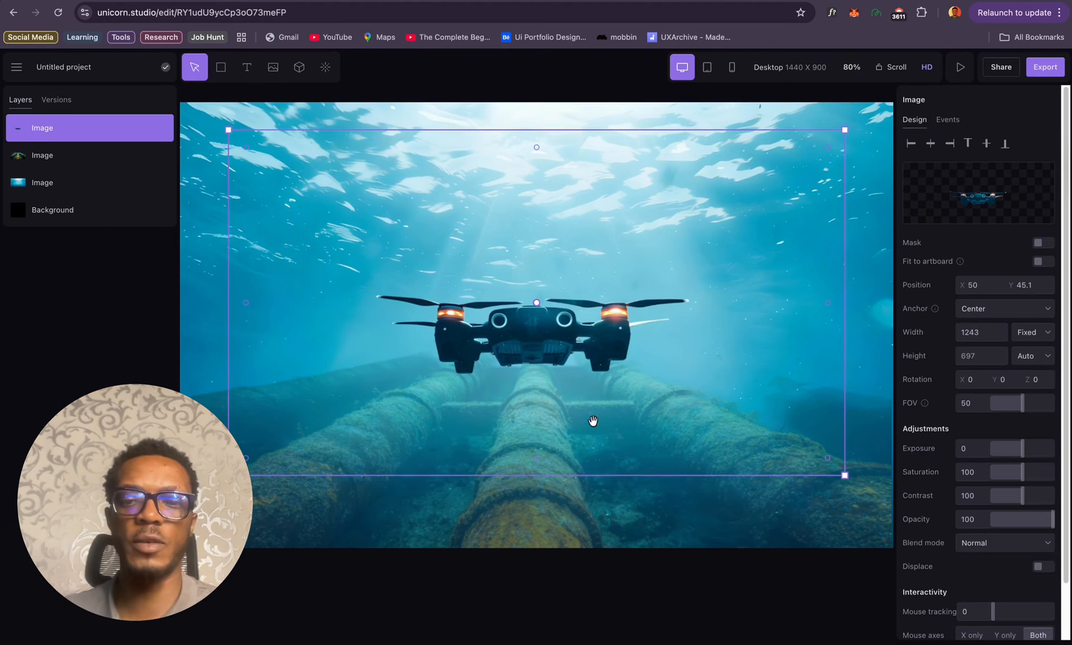
{"action": "left_click", "coordinate": [732, 567]}
{"action": "left_click", "coordinate": [155, 319]}
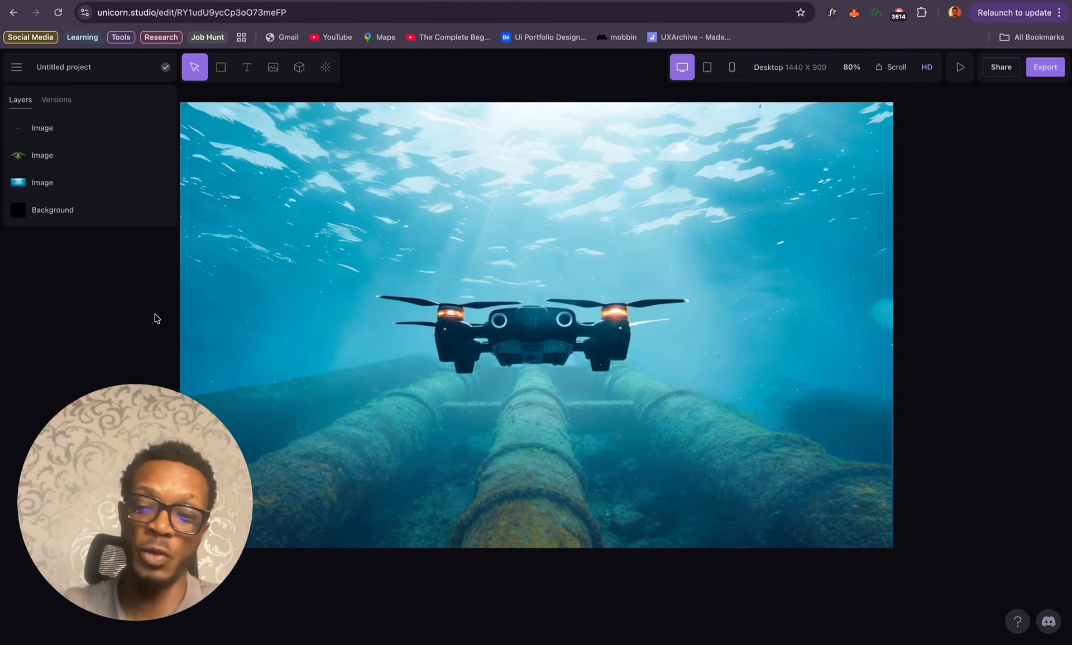
Step: Centre the pipelines image horizontally and enlarge it slightly from its upper-left corner to about 1457 wide
{"action": "left_click", "coordinate": [467, 503]}
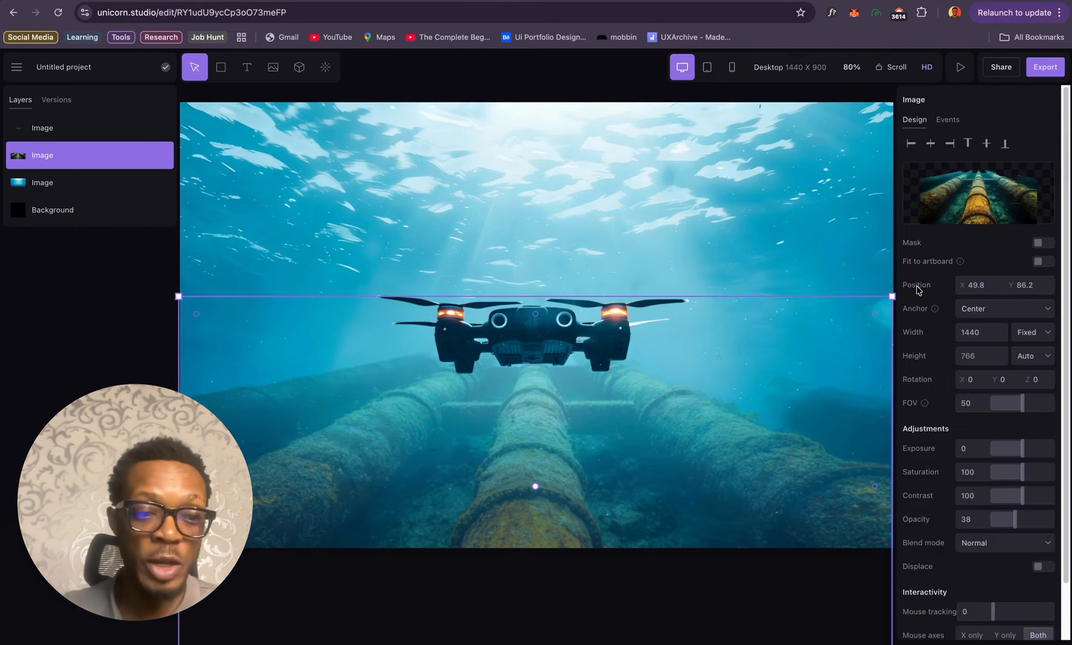
{"action": "left_click", "coordinate": [930, 143]}
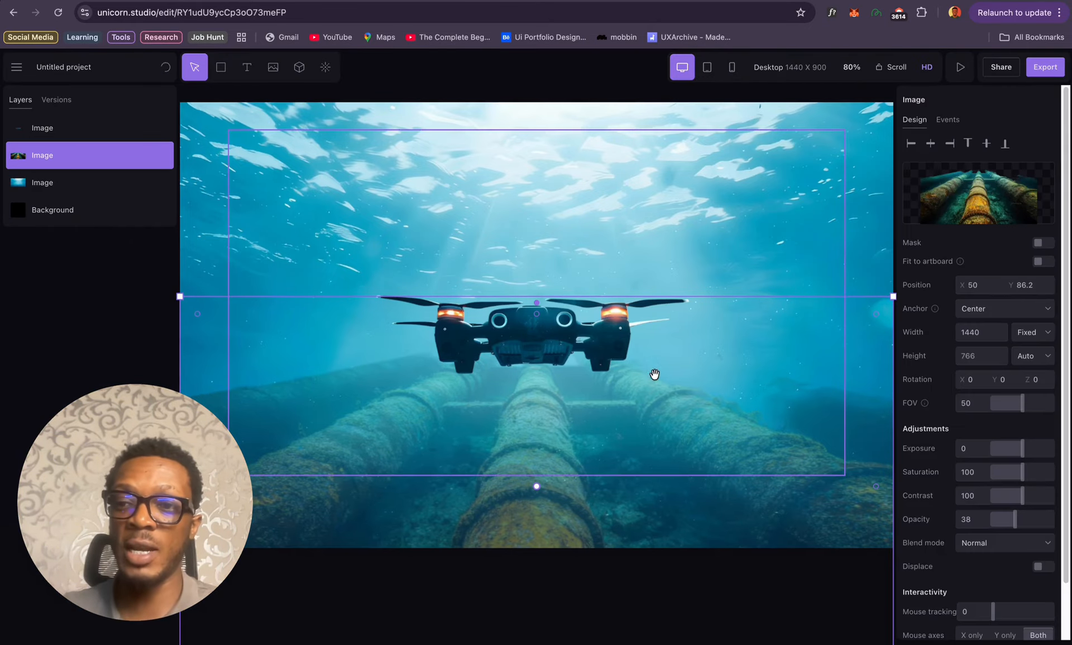
{"action": "left_click_drag", "start_coordinate": [179, 295], "coordinate": [174, 292]}
{"action": "left_click", "coordinate": [108, 365]}
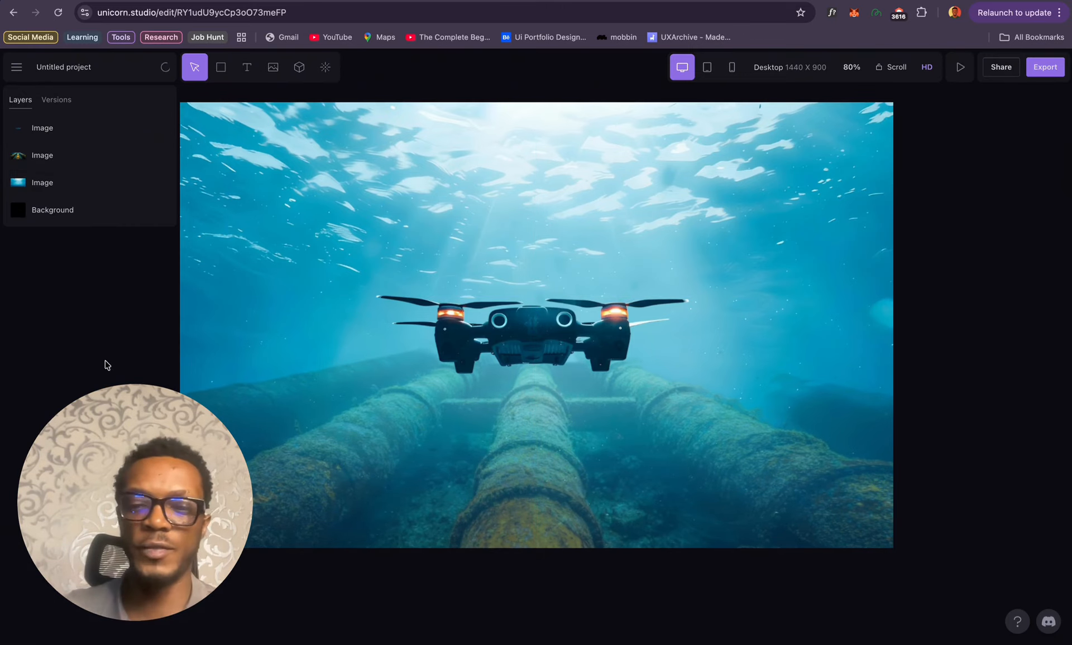
{"action": "left_click", "coordinate": [536, 237]}
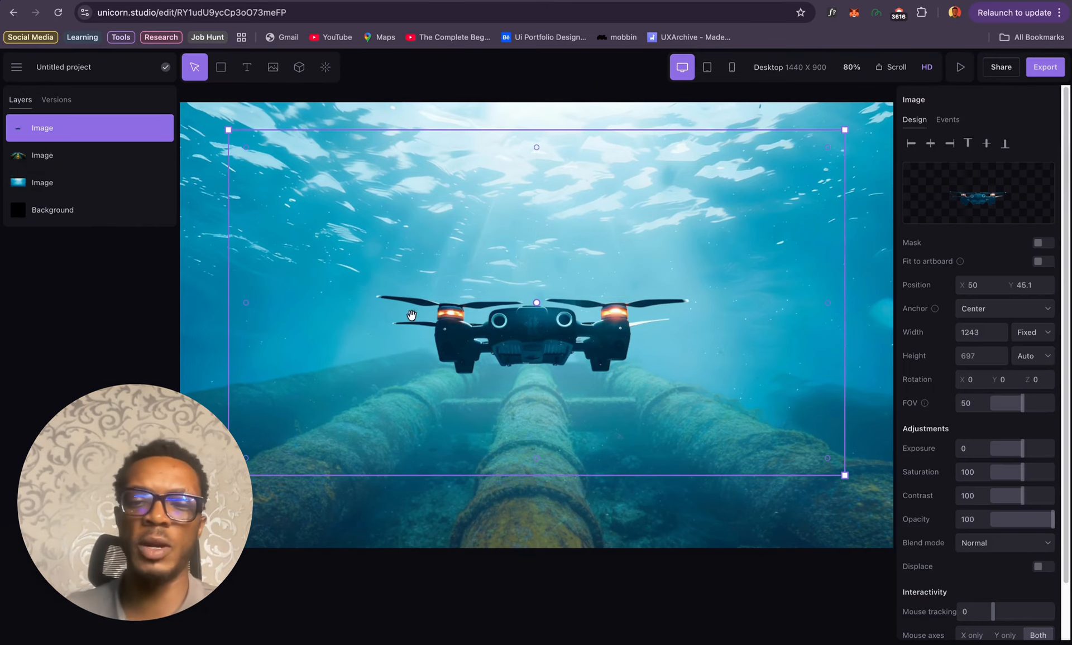
{"action": "left_click", "coordinate": [98, 182]}
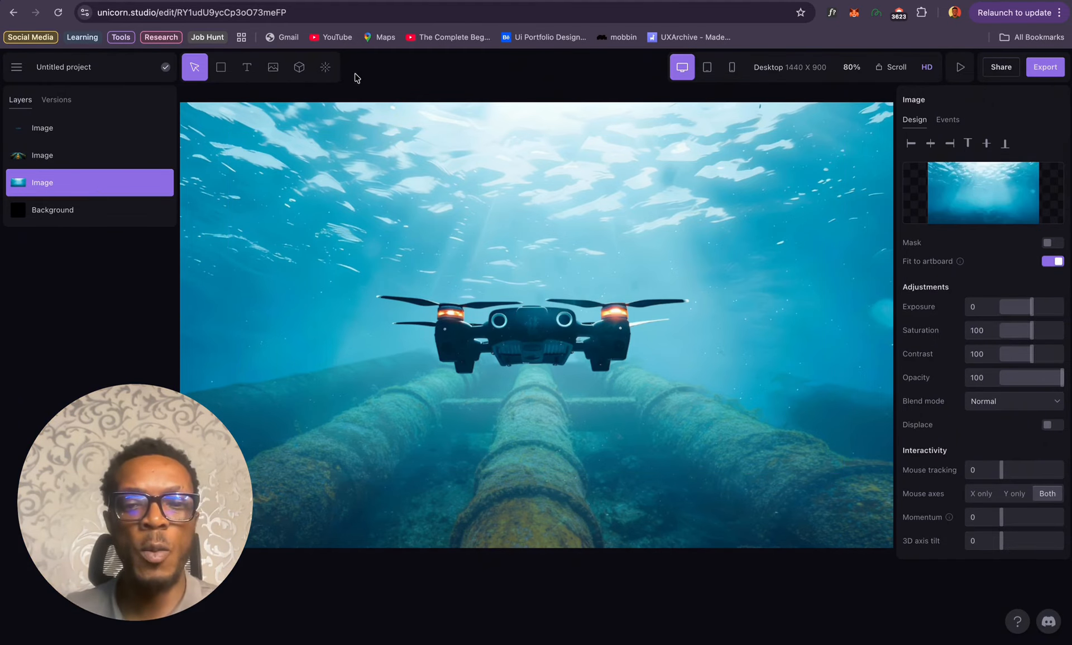
{"action": "left_click", "coordinate": [82, 131]}
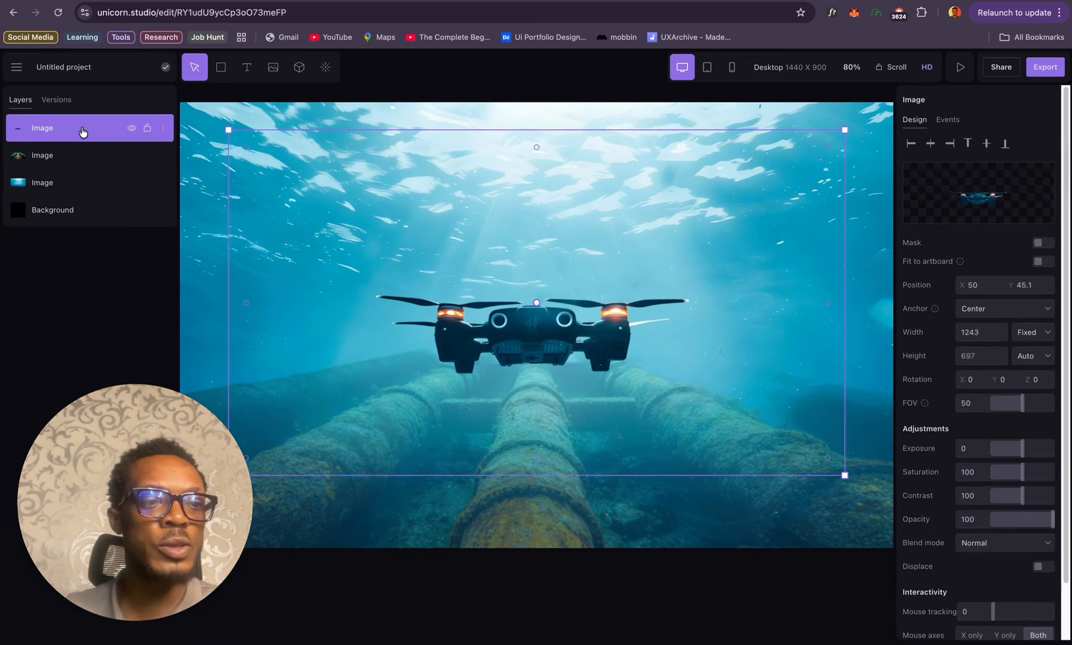
{"action": "left_click", "coordinate": [54, 183]}
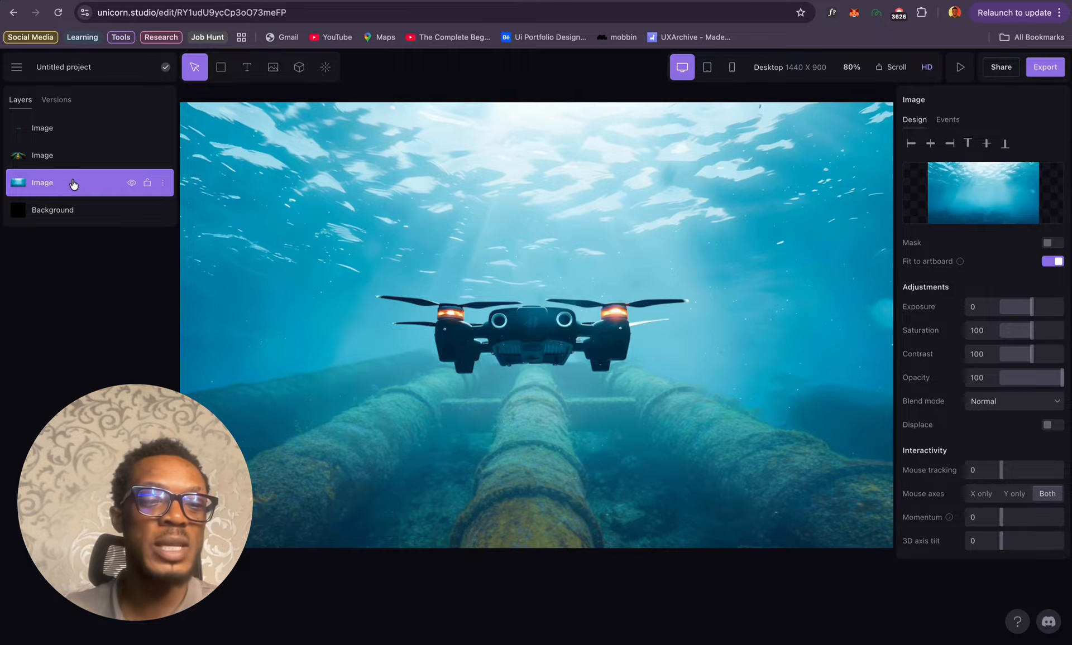
{"action": "left_click", "coordinate": [65, 157]}
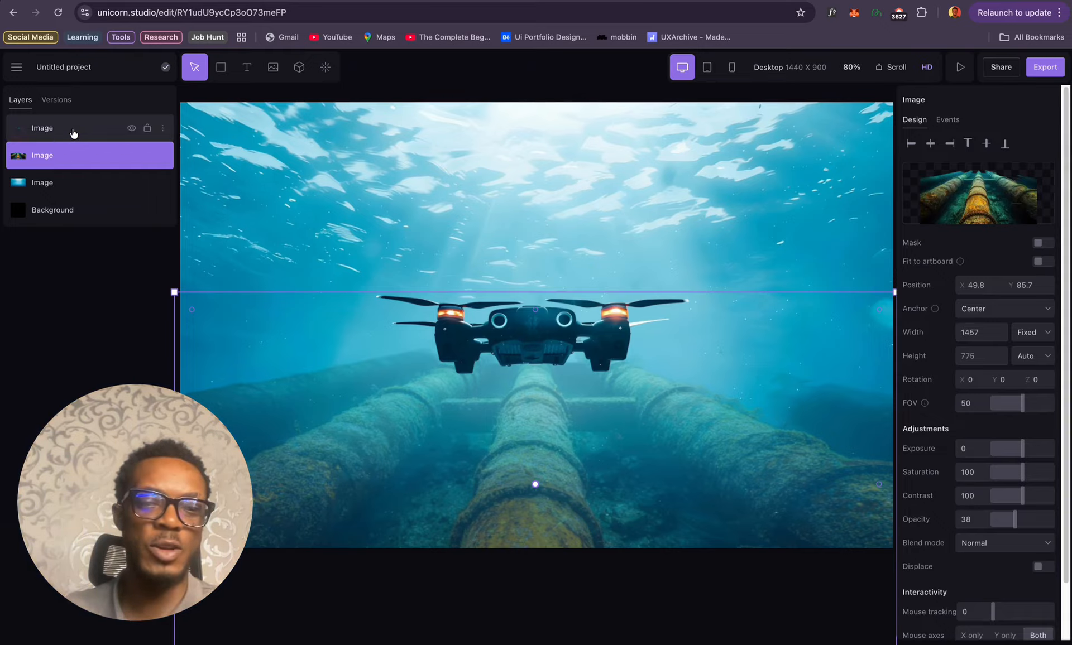
{"action": "left_click", "coordinate": [73, 134]}
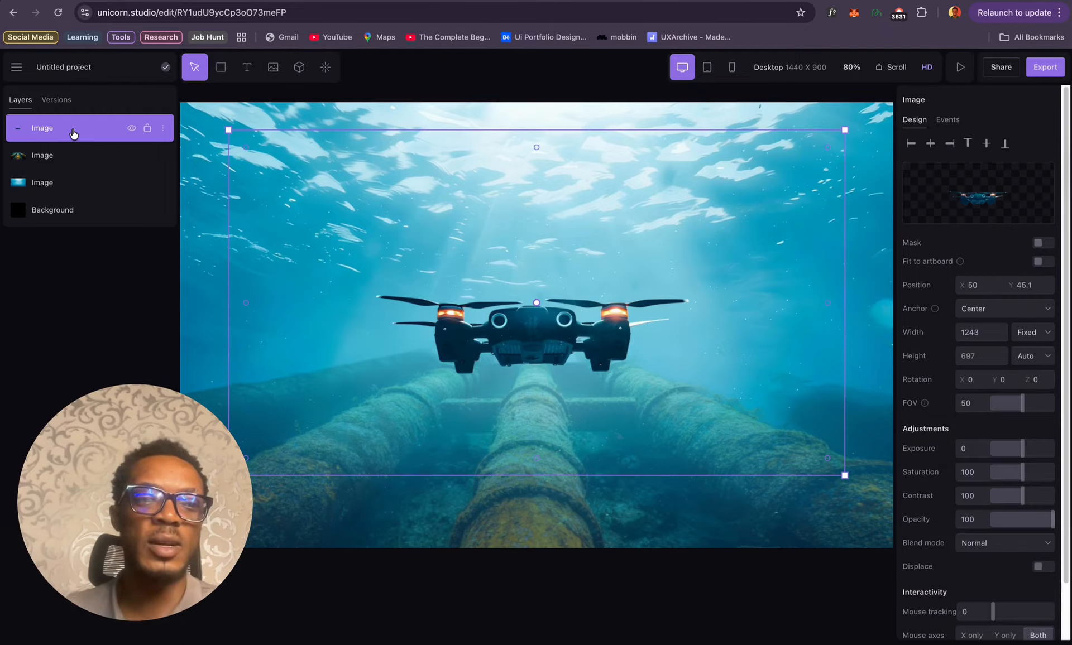
Step: Add a Caustics effect over the scene and set its Scale to 40, Ambiance to 66 and Distortion to 46
{"action": "left_click", "coordinate": [299, 68]}
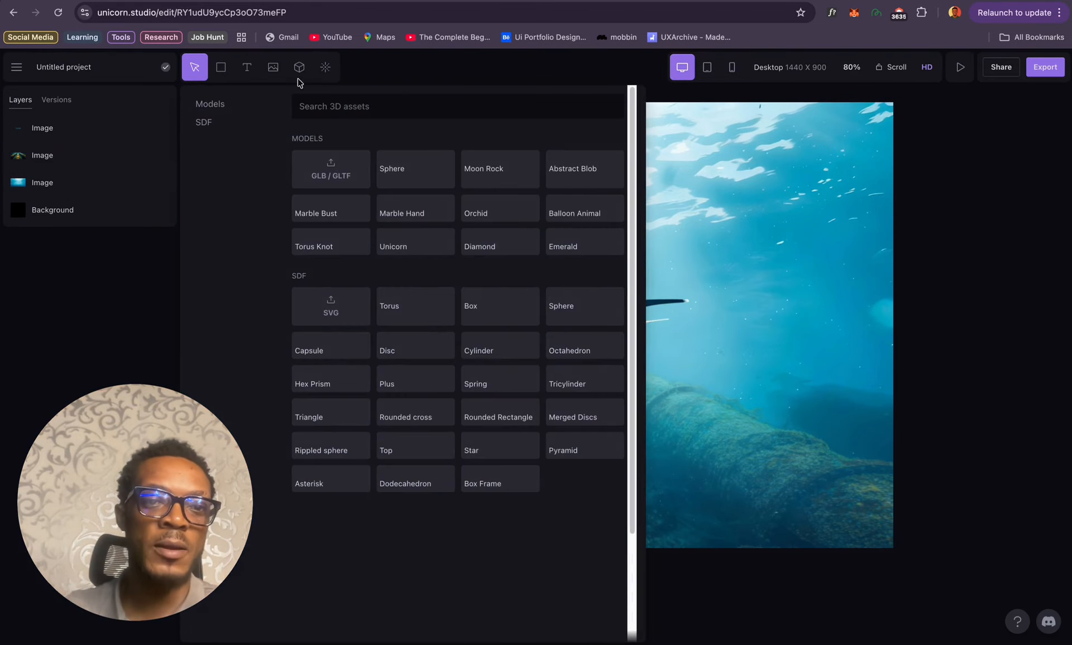
{"action": "left_click", "coordinate": [327, 74]}
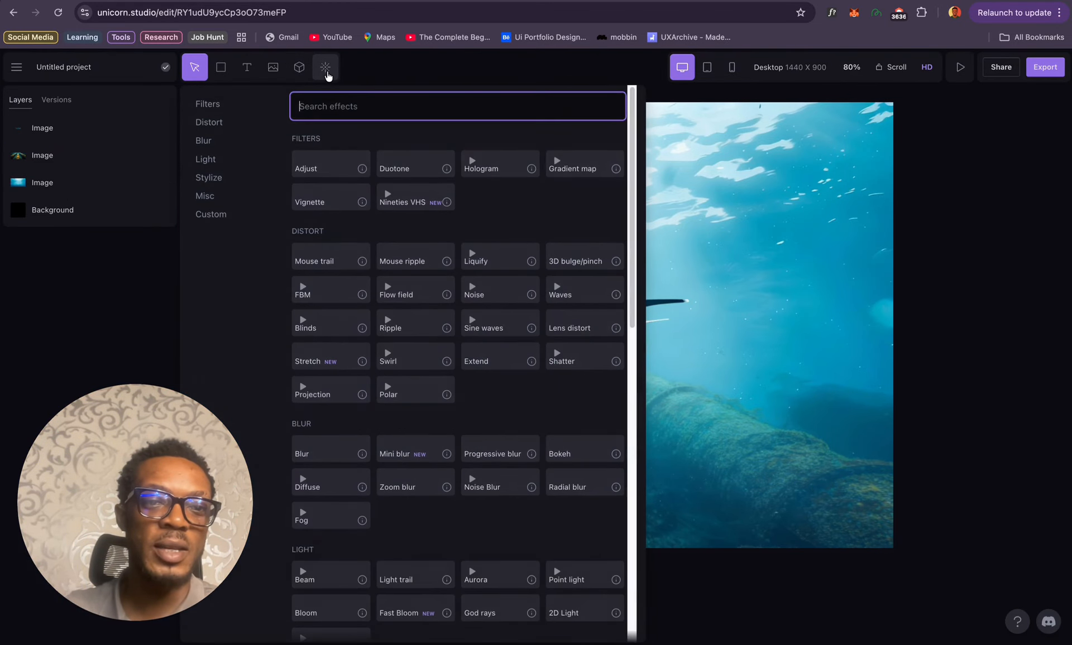
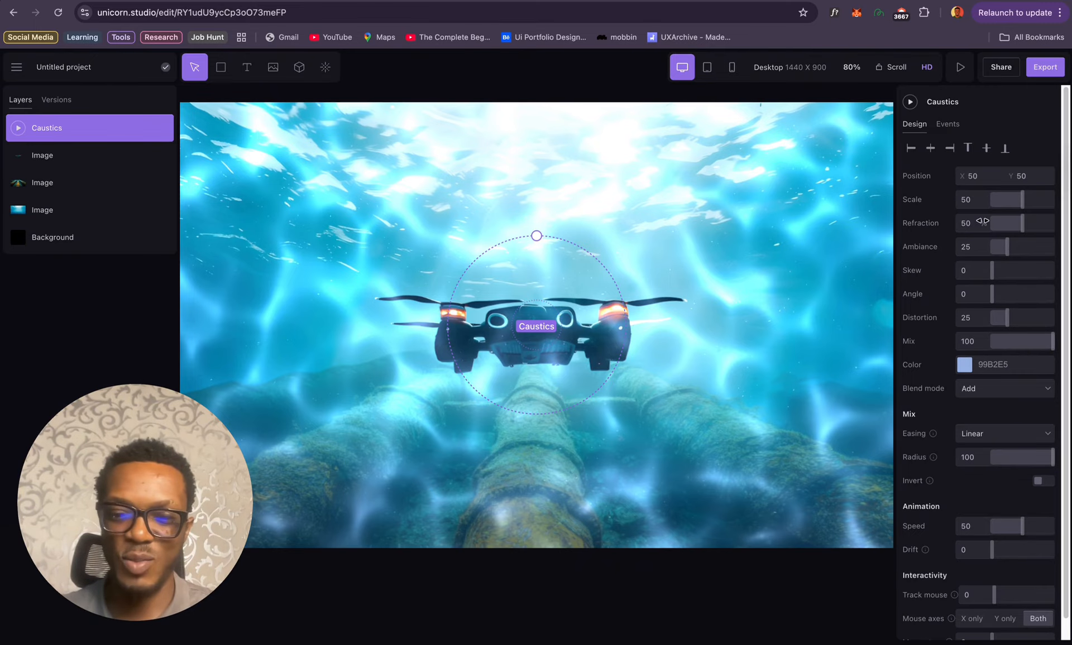
{"action": "mouse_move", "coordinate": [1023, 230]}
{"action": "left_mouse_down"}
{"action": "mouse_move", "coordinate": [990, 230]}
{"action": "mouse_move", "coordinate": [1029, 229]}
{"action": "left_mouse_up"}
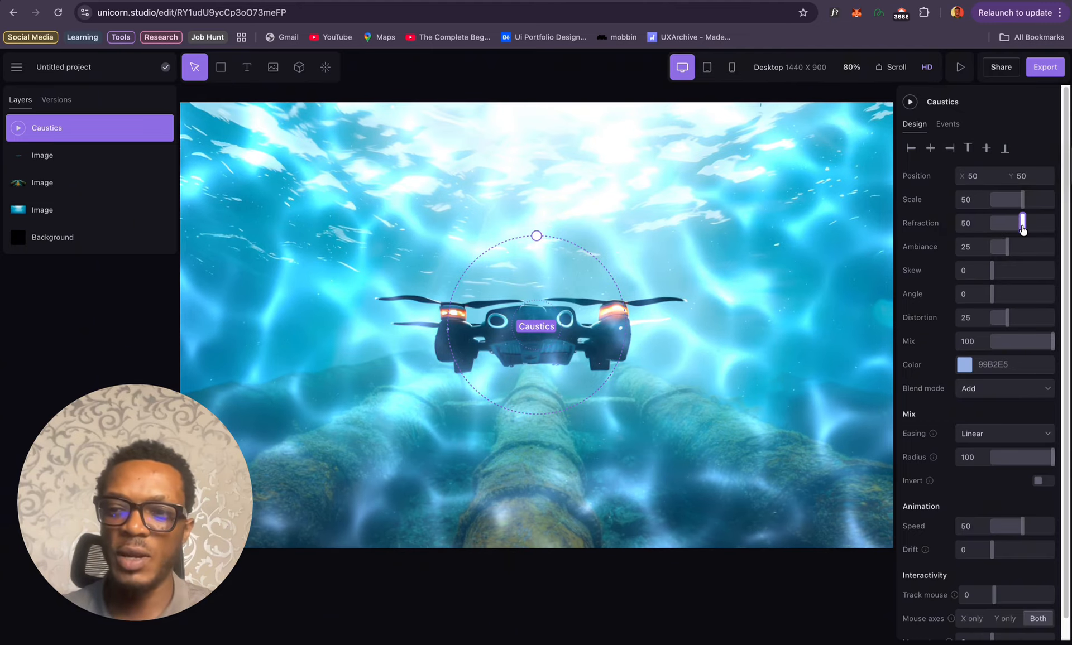
{"action": "mouse_move", "coordinate": [1023, 206]}
{"action": "left_mouse_down"}
{"action": "mouse_move", "coordinate": [1003, 205]}
{"action": "mouse_move", "coordinate": [1057, 207]}
{"action": "mouse_move", "coordinate": [1016, 205]}
{"action": "left_mouse_up"}
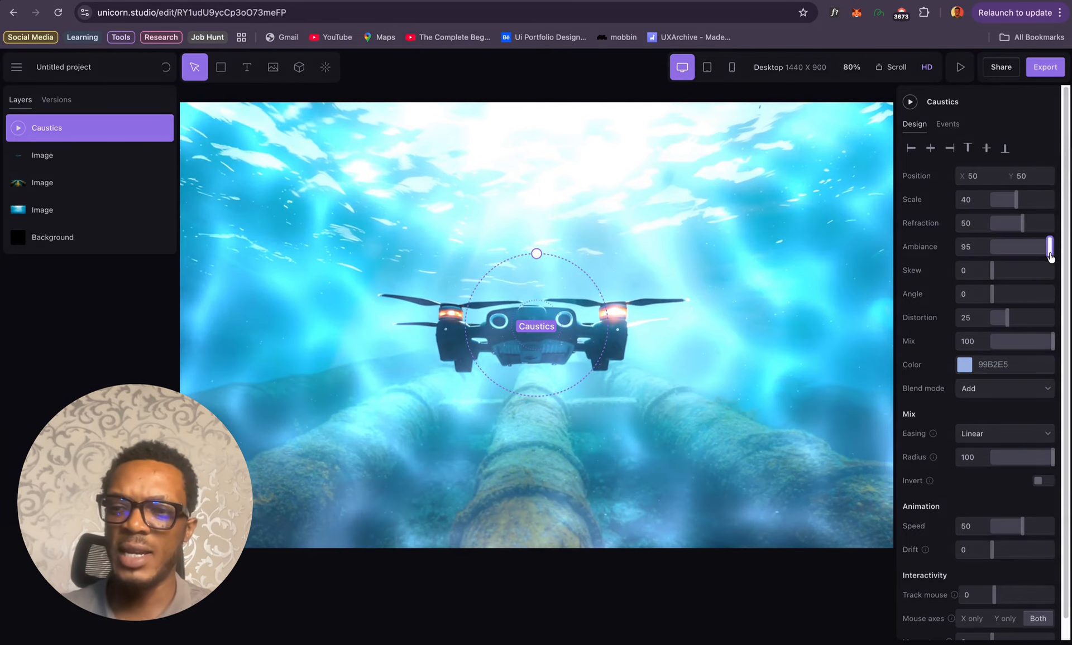
{"action": "mouse_move", "coordinate": [1023, 255]}
{"action": "left_mouse_down"}
{"action": "mouse_move", "coordinate": [967, 255]}
{"action": "mouse_move", "coordinate": [1056, 259]}
{"action": "mouse_move", "coordinate": [1036, 258]}
{"action": "left_mouse_up"}
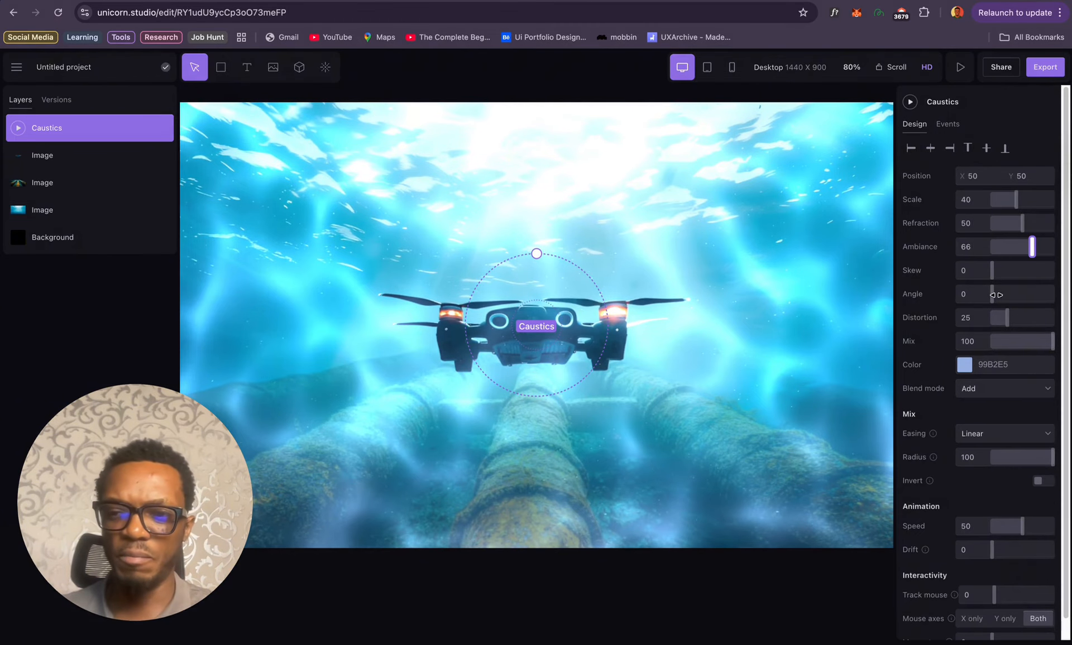
{"action": "mouse_move", "coordinate": [1013, 321]}
{"action": "left_mouse_down"}
{"action": "mouse_move", "coordinate": [1042, 319]}
{"action": "mouse_move", "coordinate": [1030, 320]}
{"action": "left_mouse_up"}
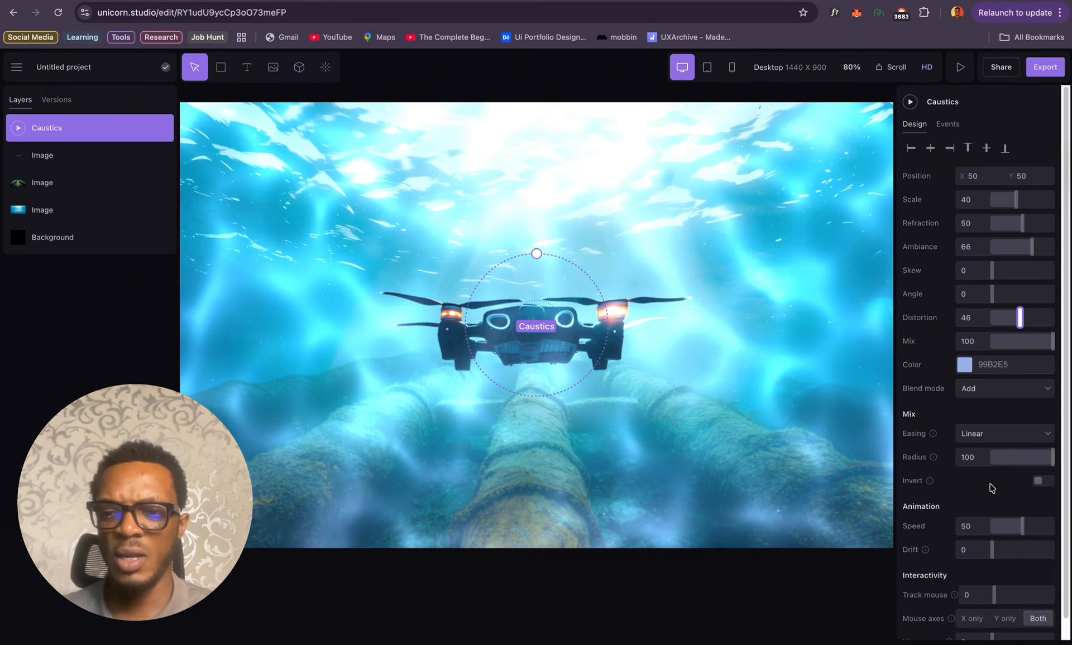
Step: Set the mix easing of the Caustics effect to Ease Out Cubic
{"action": "left_click", "coordinate": [985, 436]}
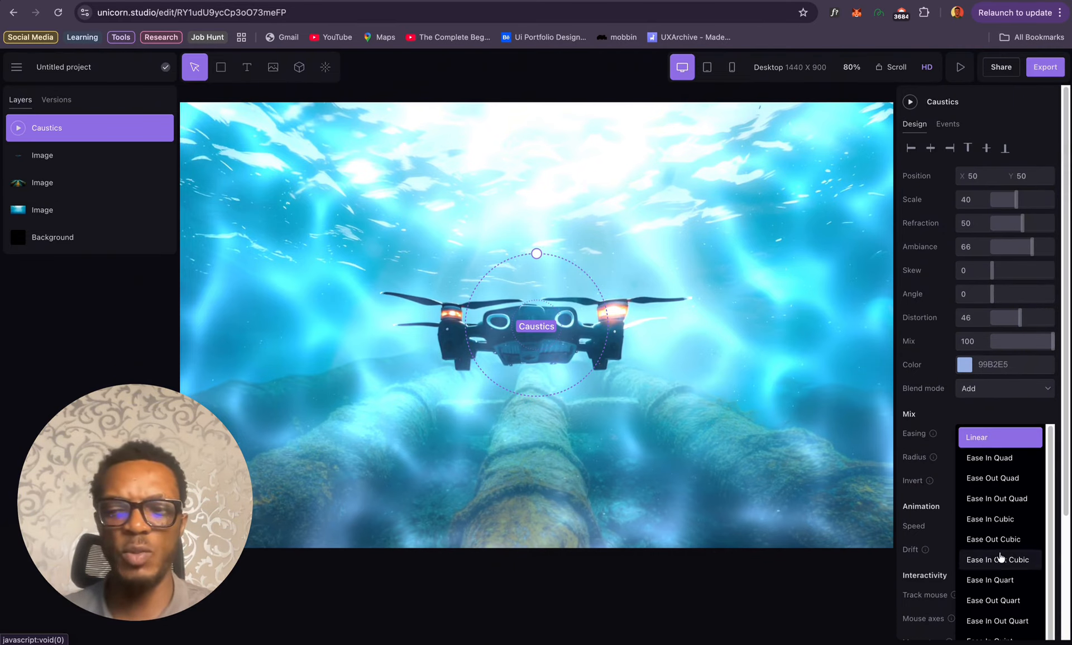
{"action": "left_click", "coordinate": [994, 538]}
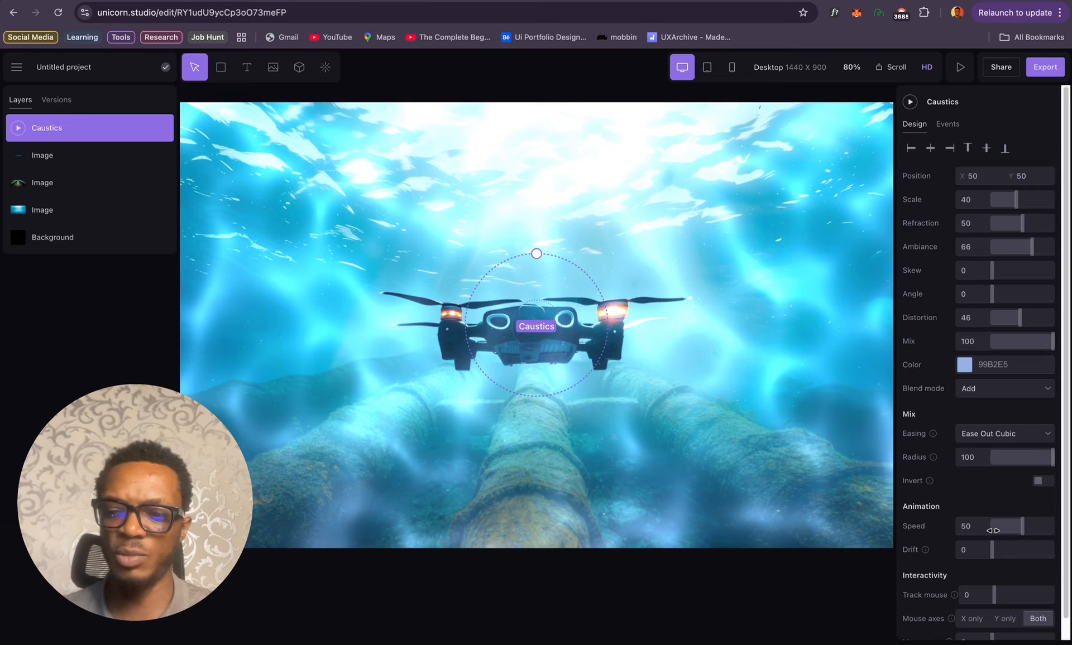
{"action": "scroll", "coordinate": [953, 431], "scroll_direction": "down", "scroll_amount": 2}
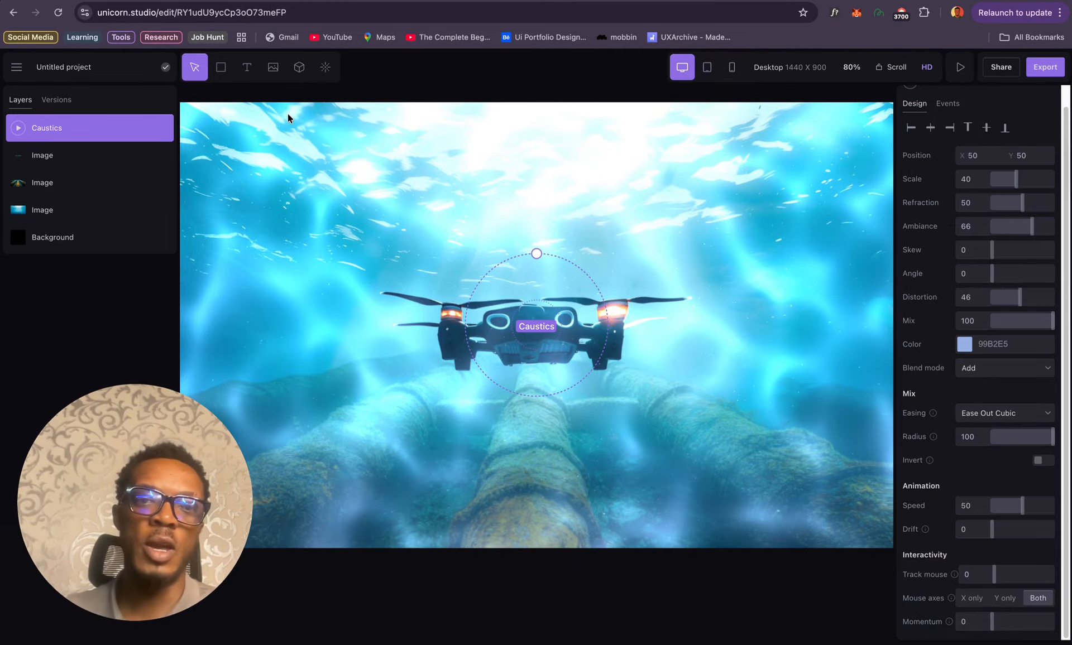
Step: Add a Mouse trail effect above the Caustics layer and set its effect Scale to 16, keeping Type as None
{"action": "left_click", "coordinate": [326, 67]}
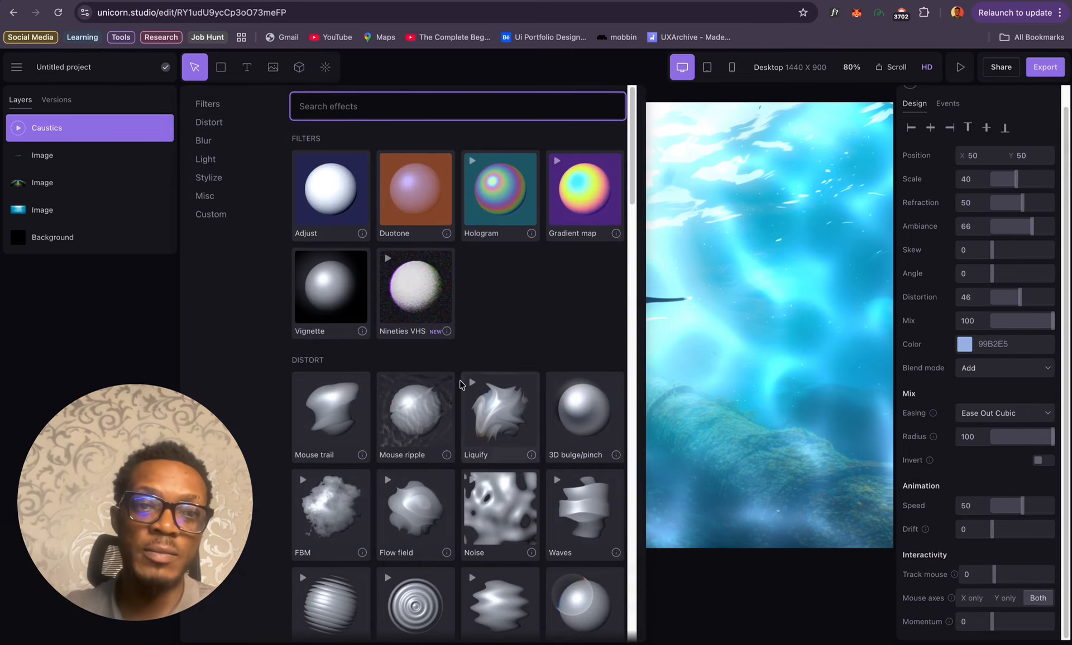
{"action": "scroll", "coordinate": [461, 384], "scroll_direction": "down", "scroll_amount": 3}
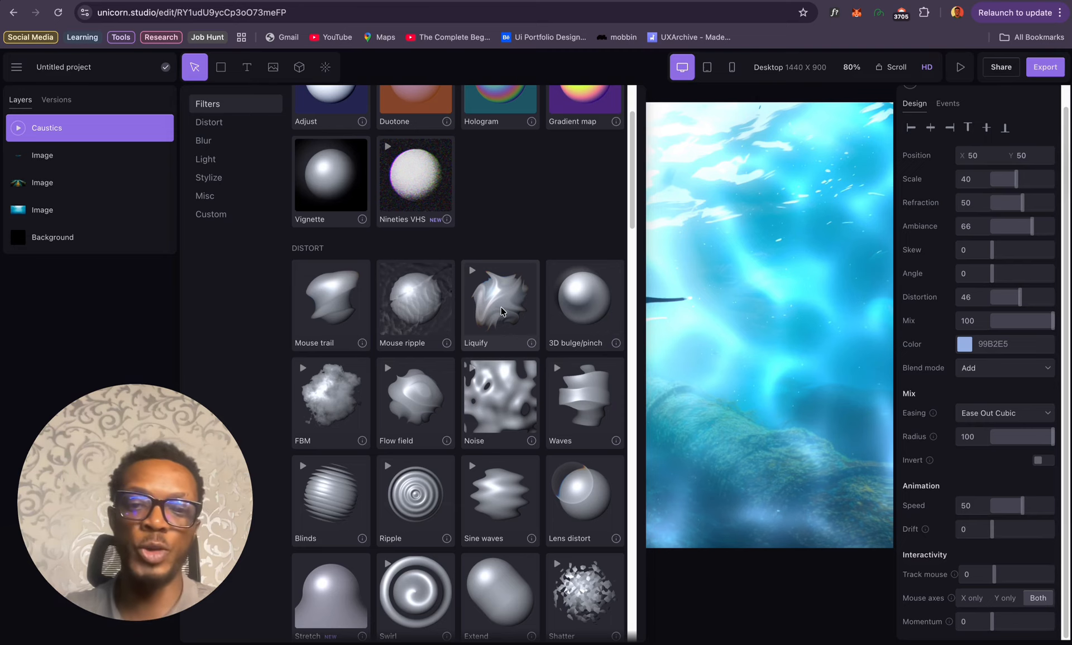
{"action": "scroll", "coordinate": [500, 307], "scroll_direction": "down", "scroll_amount": 2}
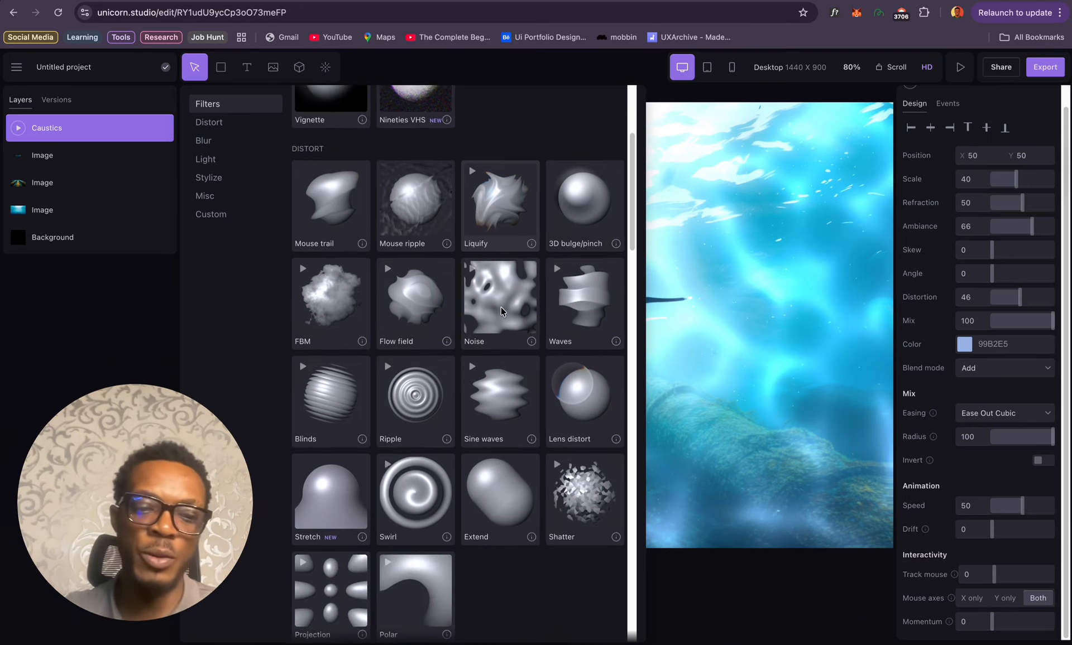
{"action": "left_click", "coordinate": [328, 274]}
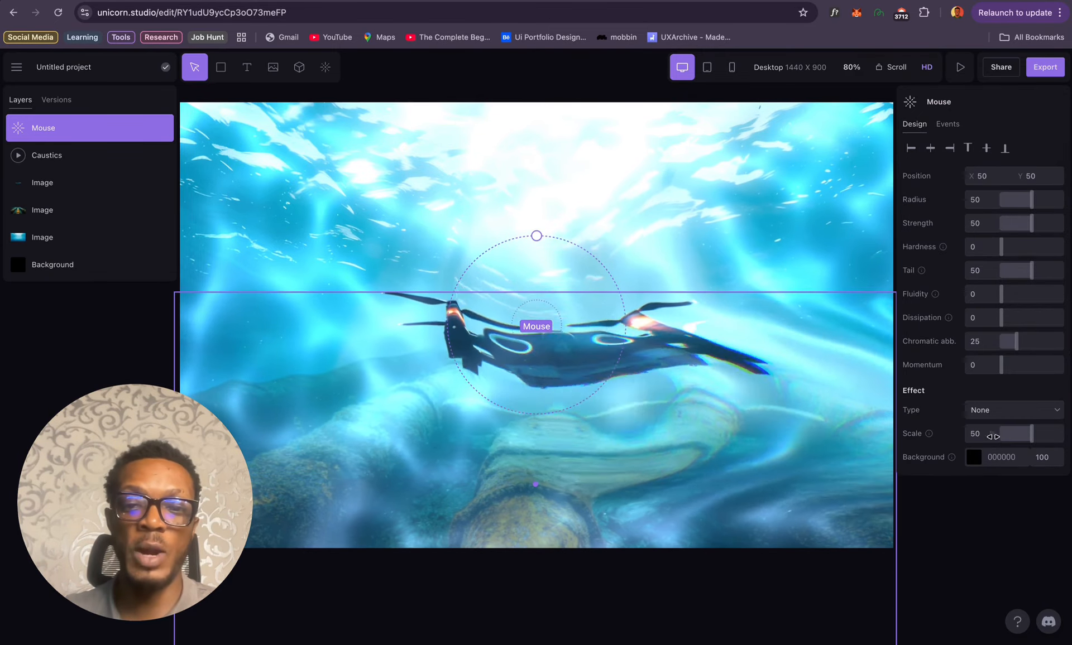
{"action": "left_click", "coordinate": [1005, 412]}
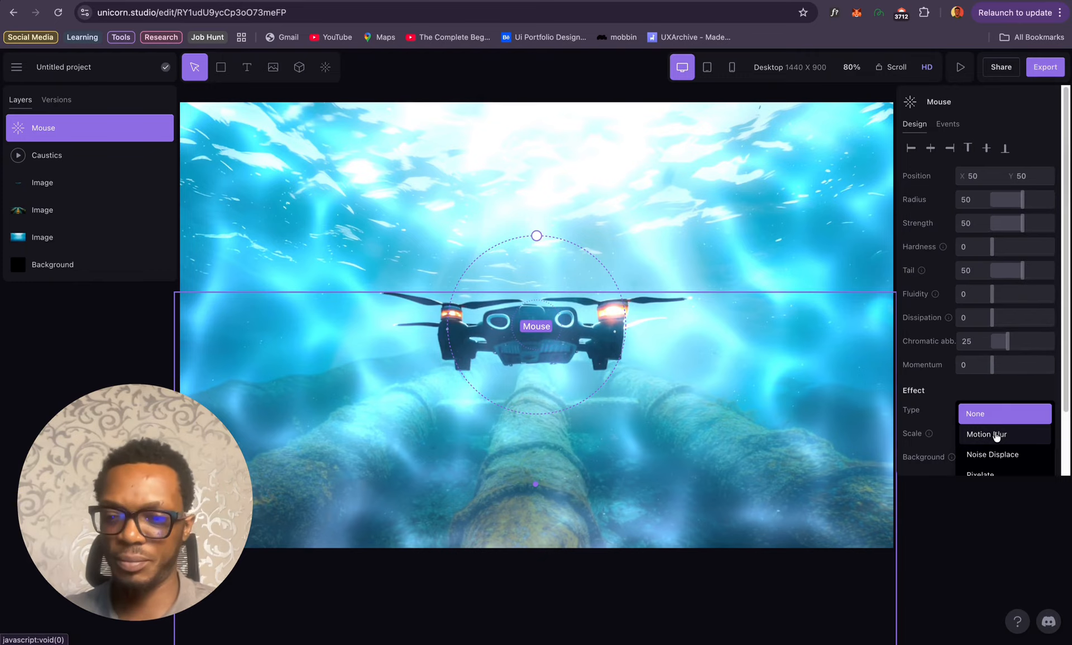
{"action": "left_click", "coordinate": [994, 384]}
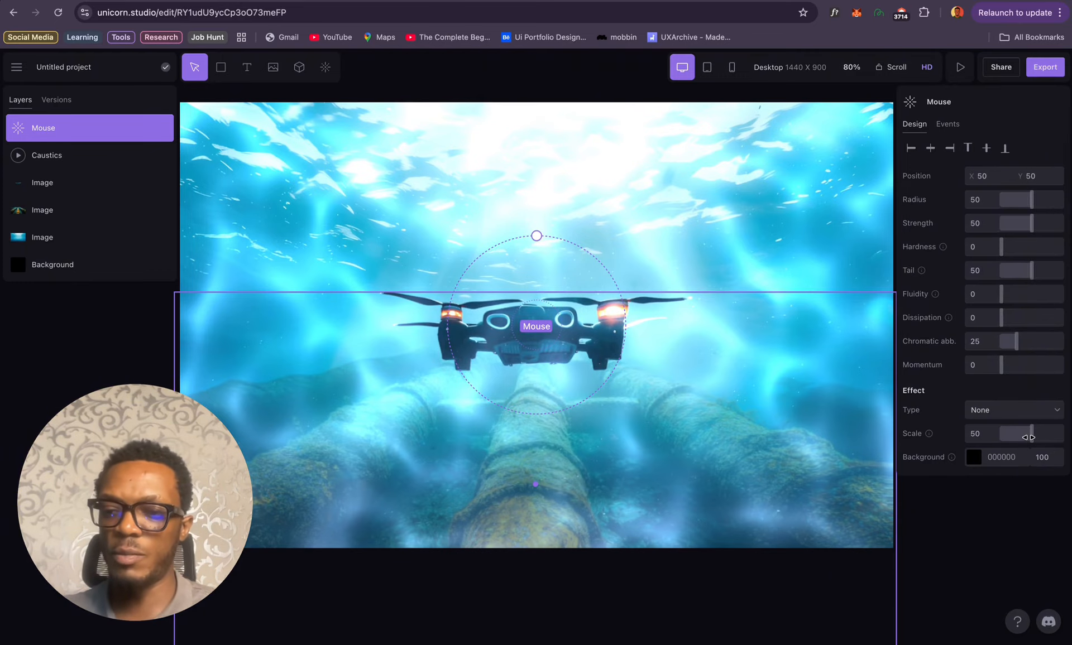
{"action": "left_click_drag", "start_coordinate": [1010, 439], "coordinate": [1011, 439]}
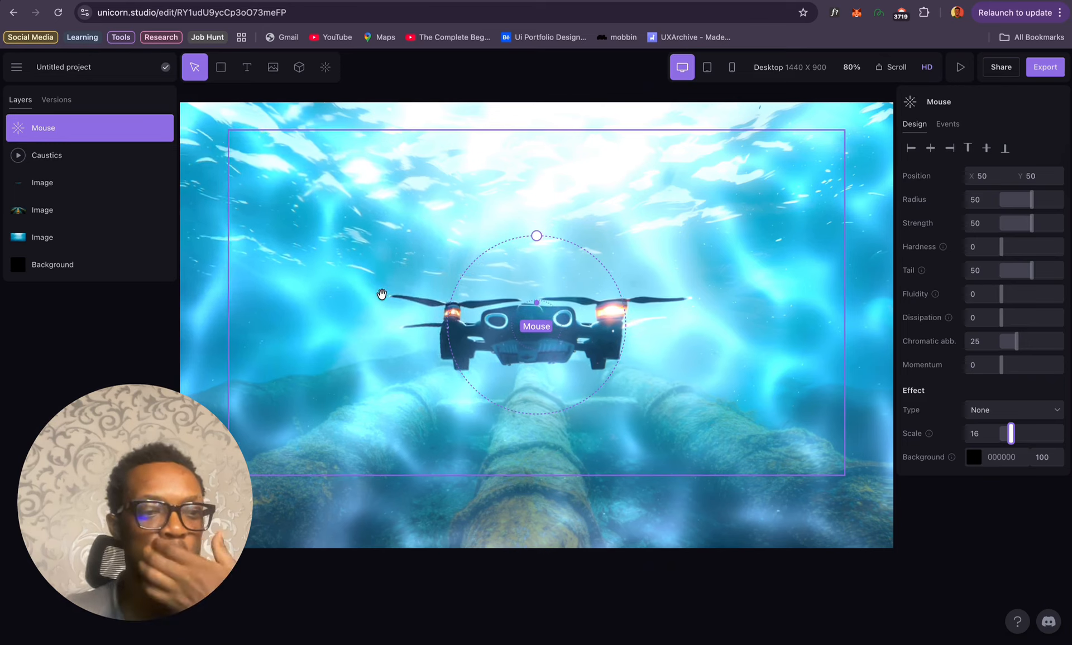
Step: Move the Caustics layer below the drone and pipelines images so it affects only the ocean background
{"action": "left_click_drag", "start_coordinate": [71, 161], "coordinate": [72, 228]}
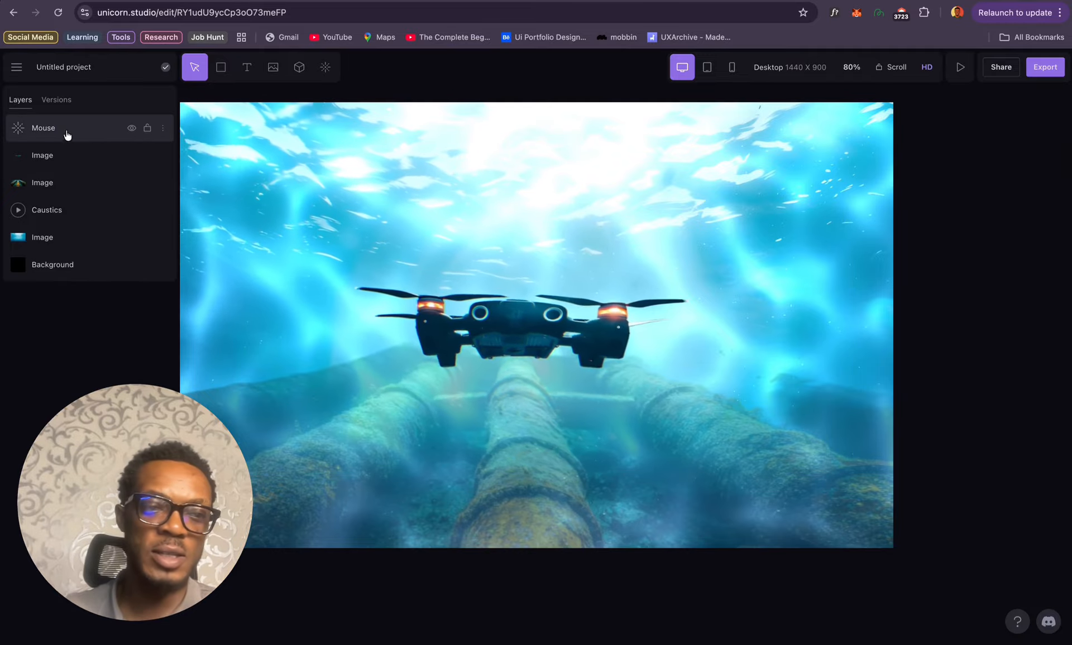
Step: Move the Mouse effect layer directly above the Caustics layer, and delete it
{"action": "left_click_drag", "start_coordinate": [67, 134], "coordinate": [70, 206]}
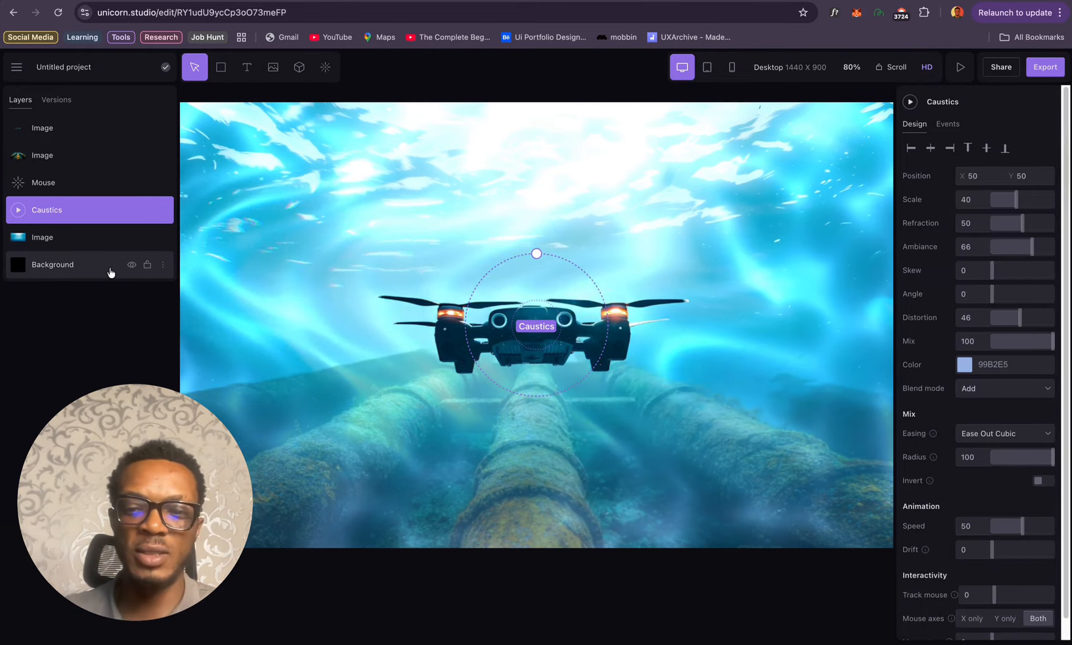
{"action": "left_click", "coordinate": [67, 182]}
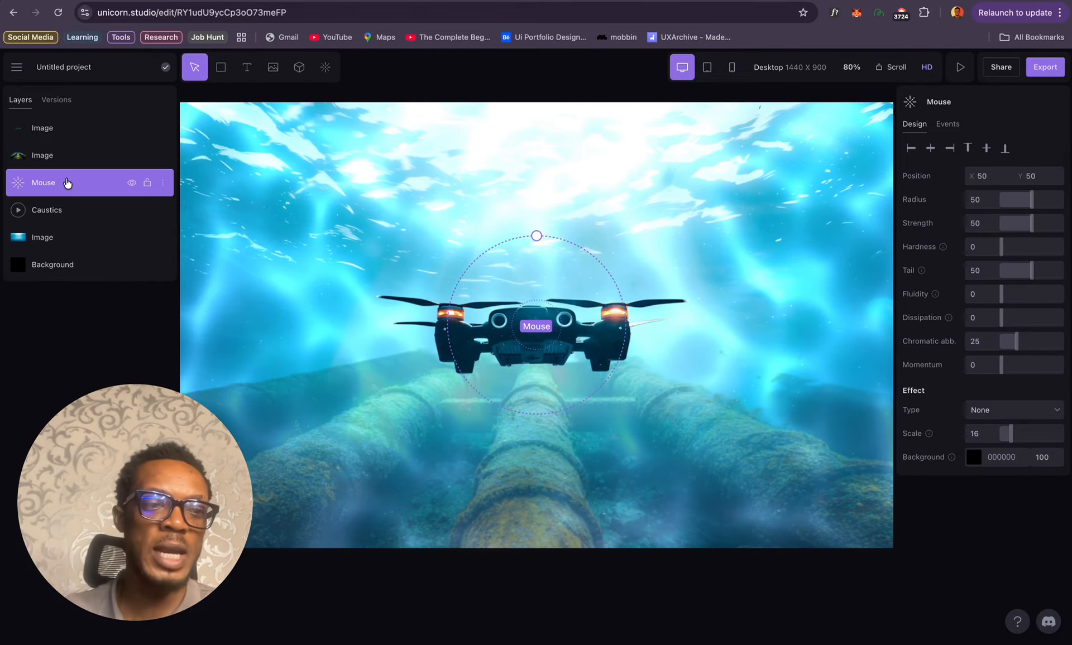
{"action": "key", "text": "Delete"}
{"action": "left_click", "coordinate": [65, 185]}
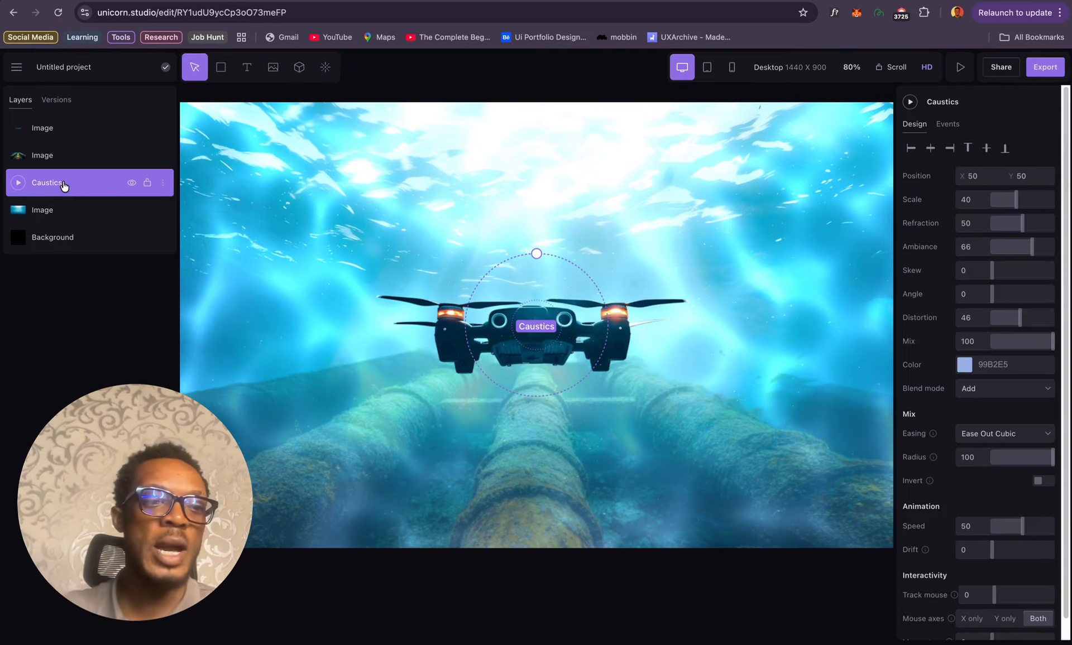
Step: Play the Caustics animation and keep its Track mouse value at 0
{"action": "left_click", "coordinate": [17, 184]}
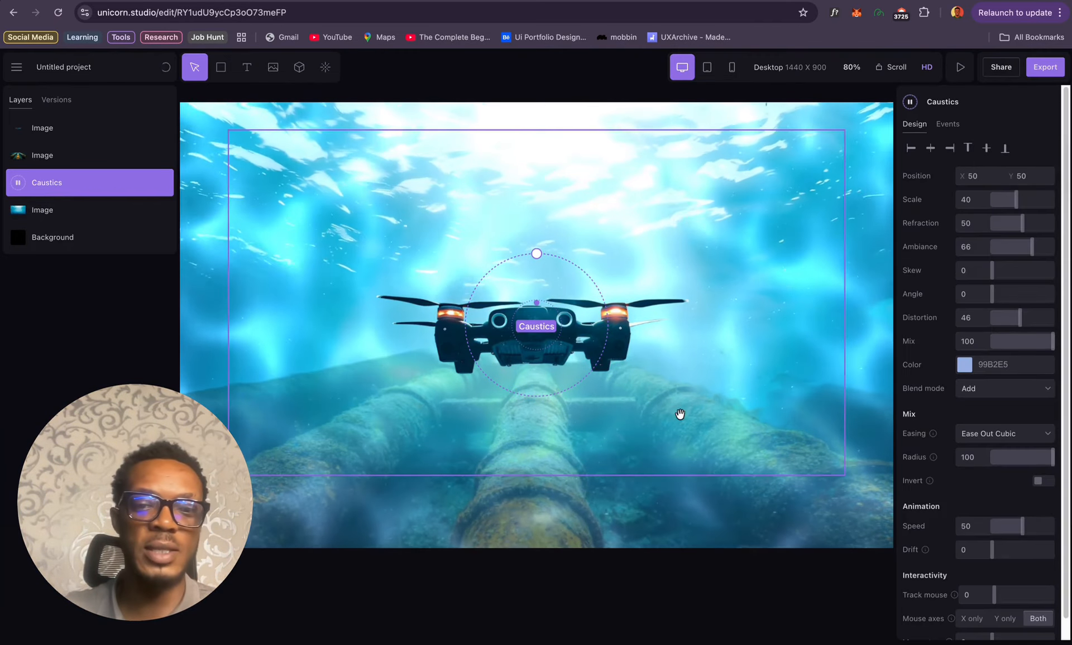
{"action": "scroll", "coordinate": [1033, 460], "scroll_direction": "down", "scroll_amount": 1}
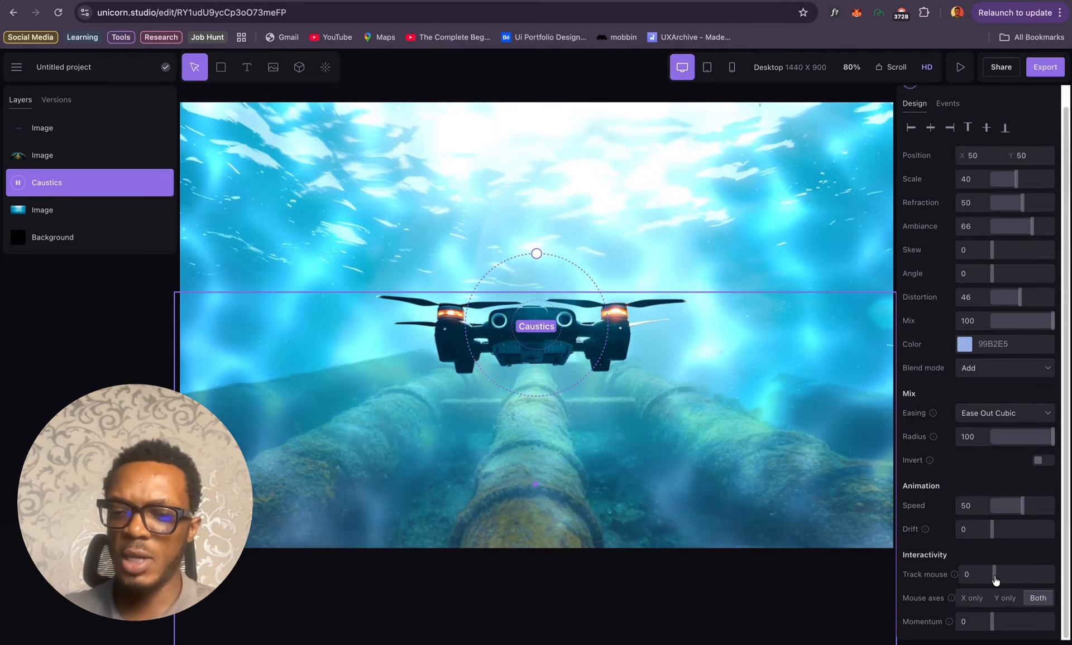
{"action": "mouse_move", "coordinate": [994, 575]}
{"action": "left_mouse_down"}
{"action": "mouse_move", "coordinate": [1026, 574]}
{"action": "mouse_move", "coordinate": [992, 575]}
{"action": "left_mouse_up"}
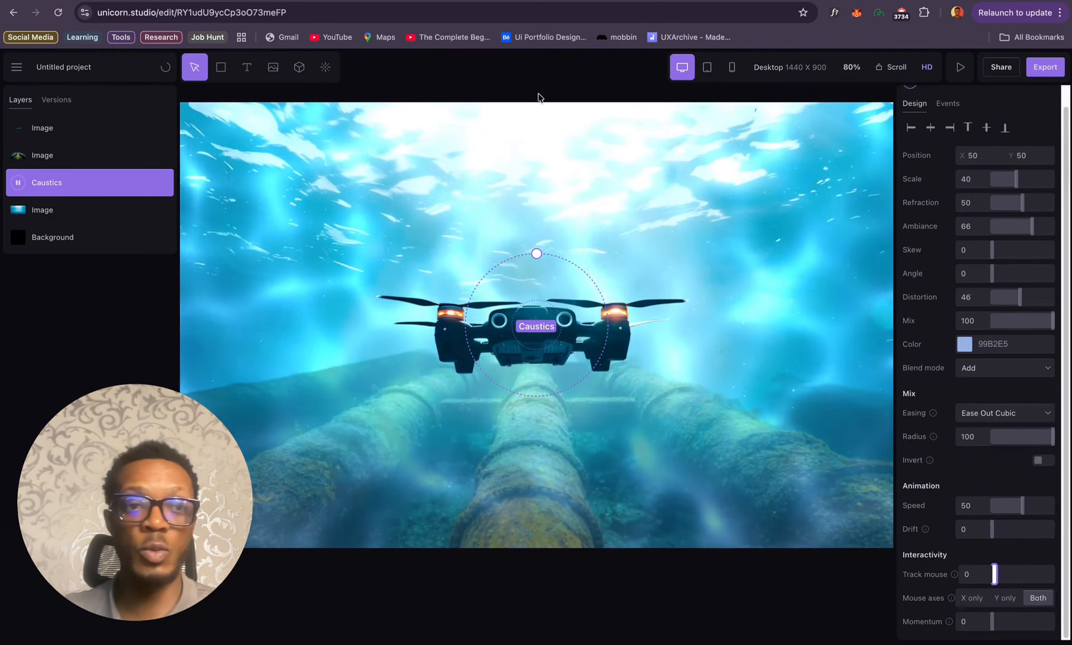
Step: Browse the effects library and add a Mouse ripple effect from the Distort category
{"action": "left_click", "coordinate": [324, 68]}
{"action": "scroll", "coordinate": [419, 391], "scroll_direction": "down", "scroll_amount": 4}
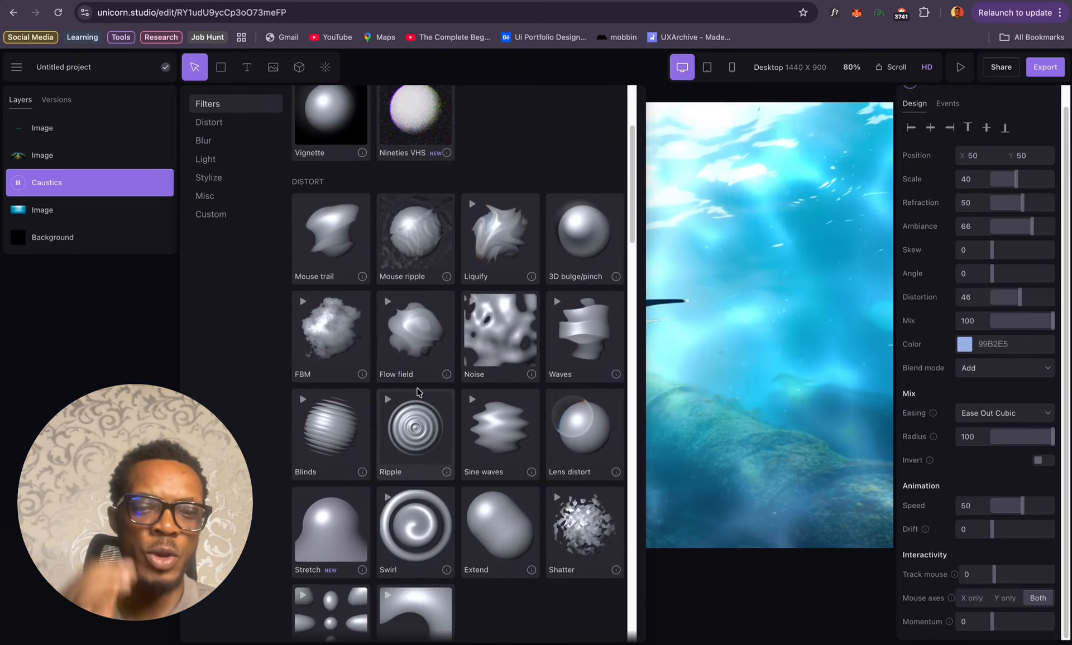
{"action": "scroll", "coordinate": [417, 392], "scroll_direction": "down", "scroll_amount": 8}
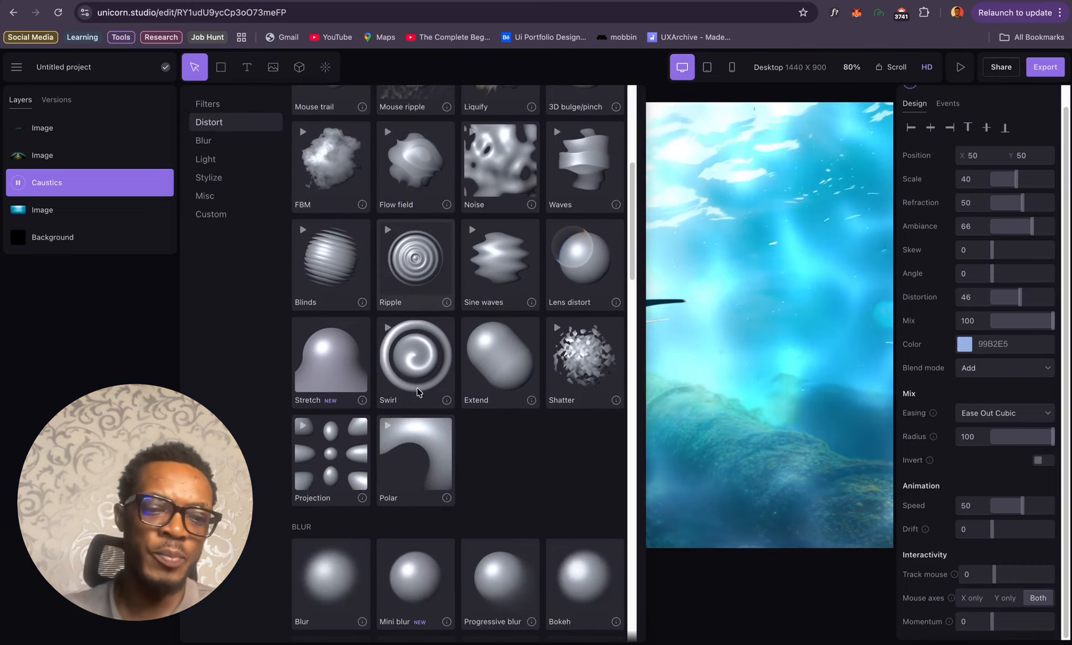
{"action": "scroll", "coordinate": [417, 390], "scroll_direction": "down", "scroll_amount": 9}
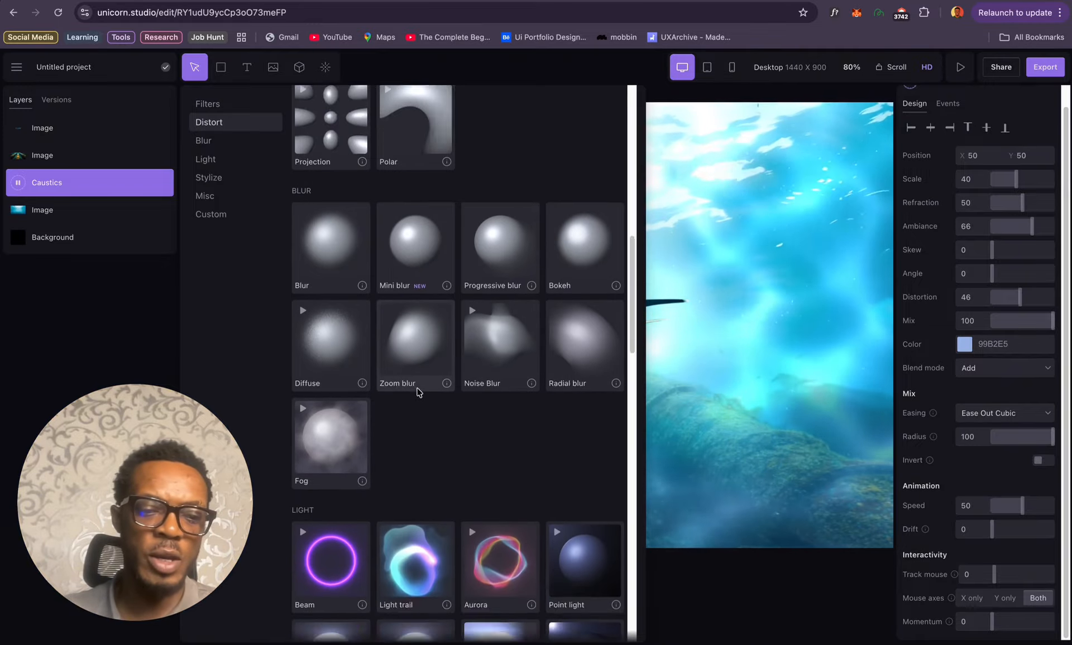
{"action": "scroll", "coordinate": [417, 393], "scroll_direction": "down", "scroll_amount": 3}
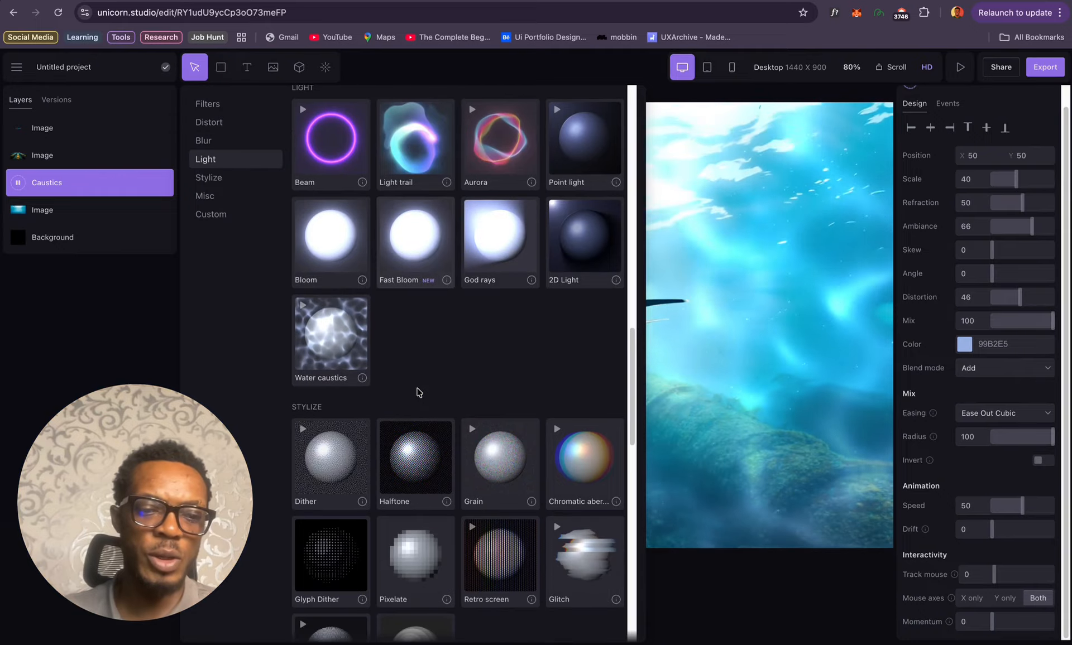
{"action": "scroll", "coordinate": [418, 393], "scroll_direction": "up", "scroll_amount": 18}
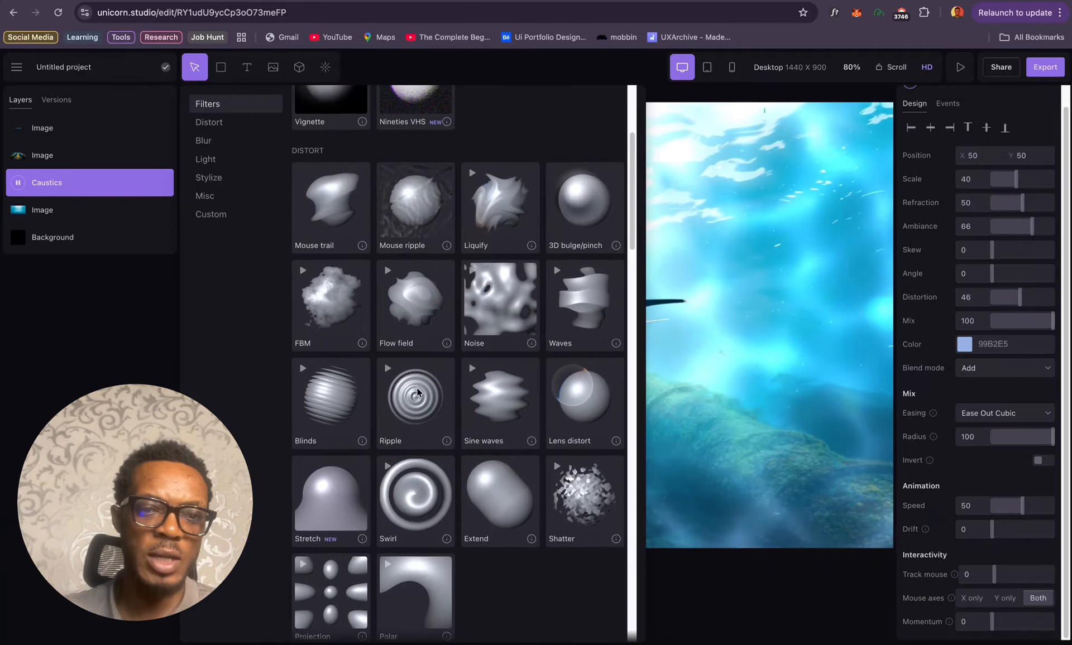
{"action": "scroll", "coordinate": [416, 387], "scroll_direction": "up", "scroll_amount": 3}
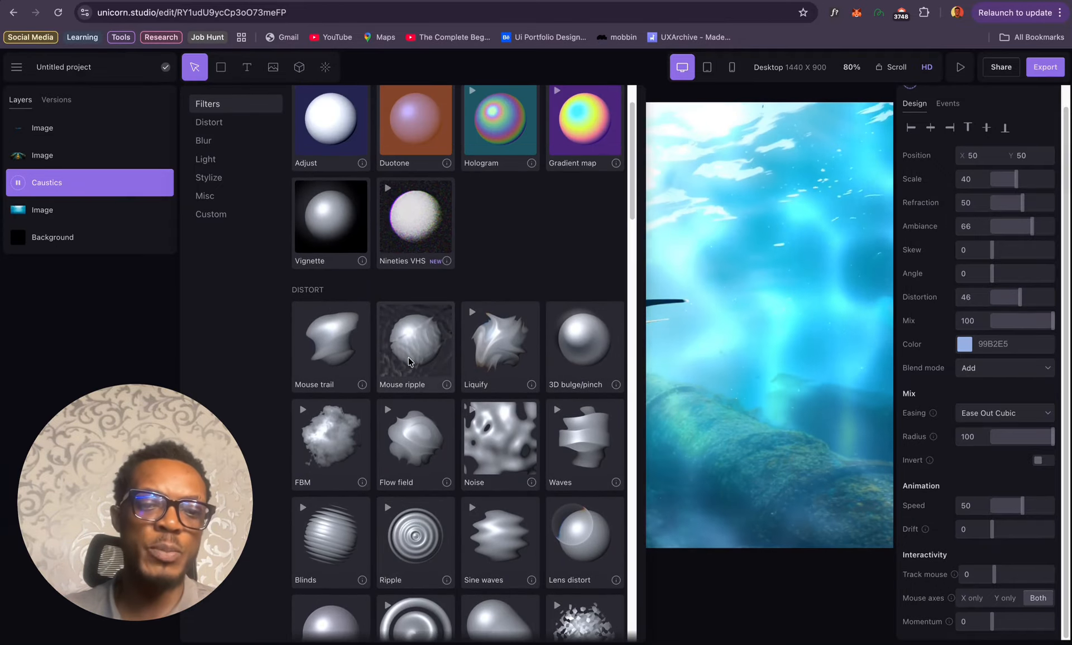
{"action": "left_click", "coordinate": [408, 361]}
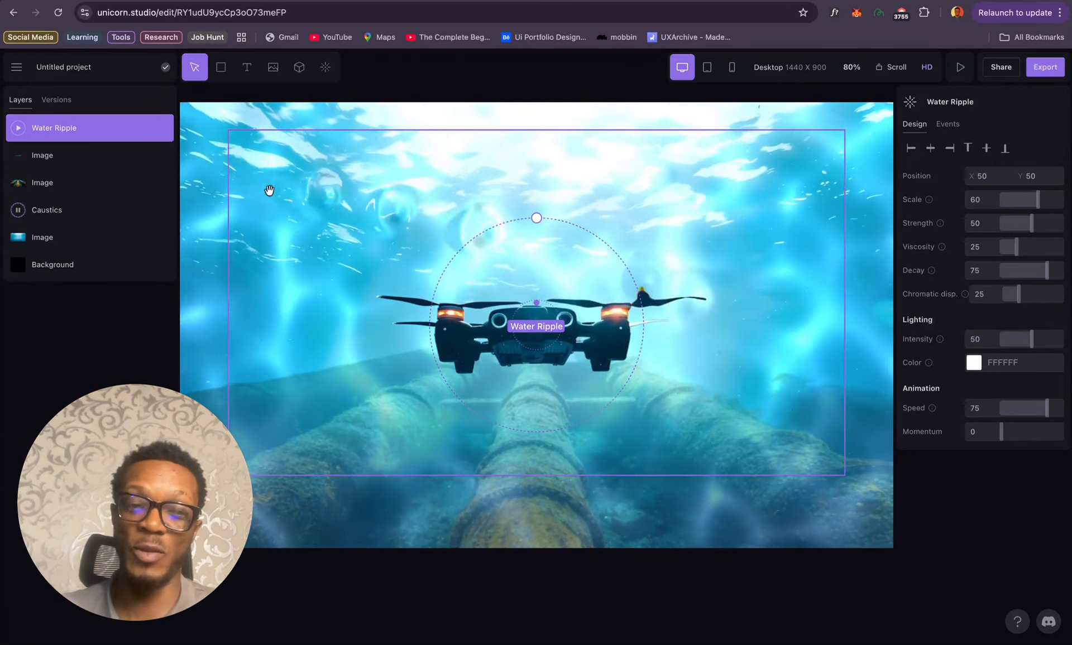
Step: Nest the Water Ripple effect under the pipelines image and play its animation
{"action": "left_click_drag", "start_coordinate": [89, 132], "coordinate": [70, 196]}
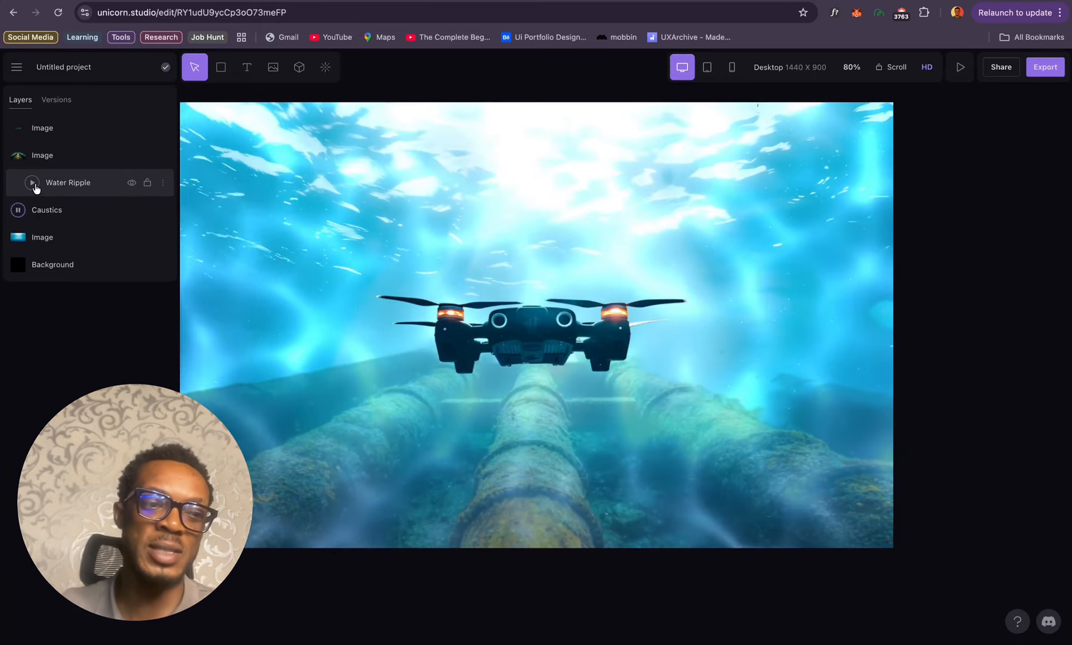
{"action": "left_click", "coordinate": [34, 192]}
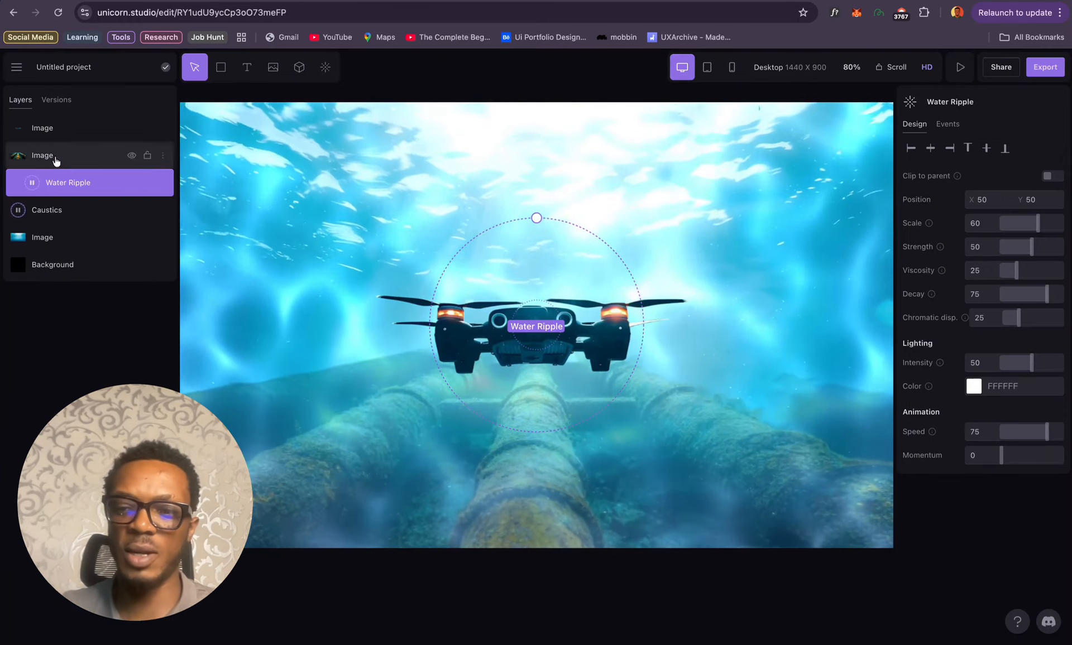
{"action": "left_click", "coordinate": [31, 183]}
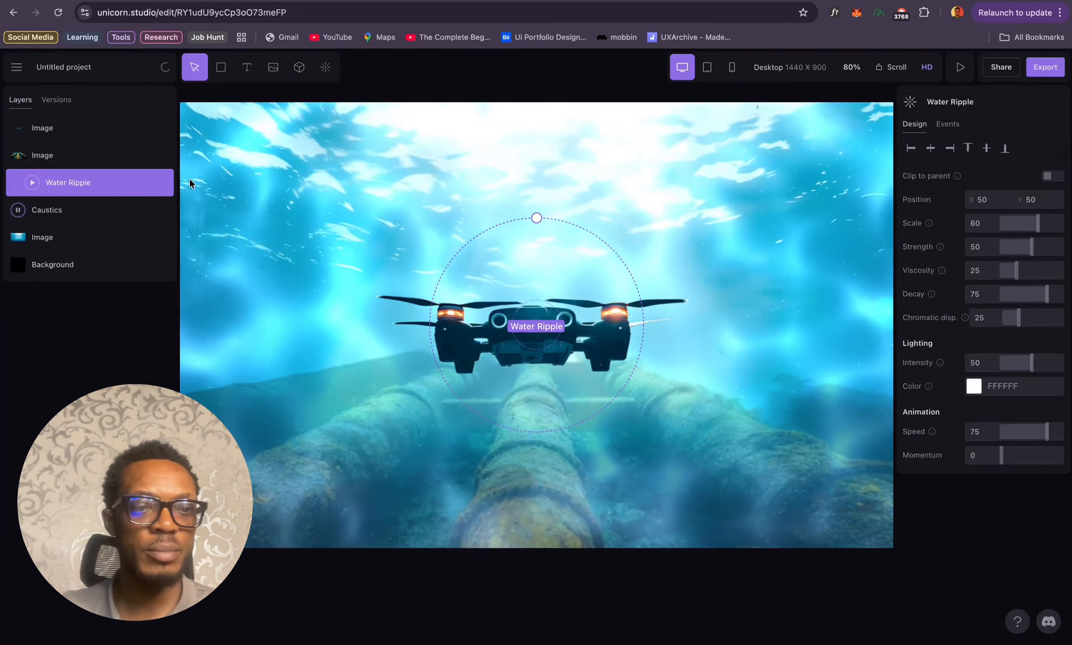
{"action": "left_click", "coordinate": [32, 182]}
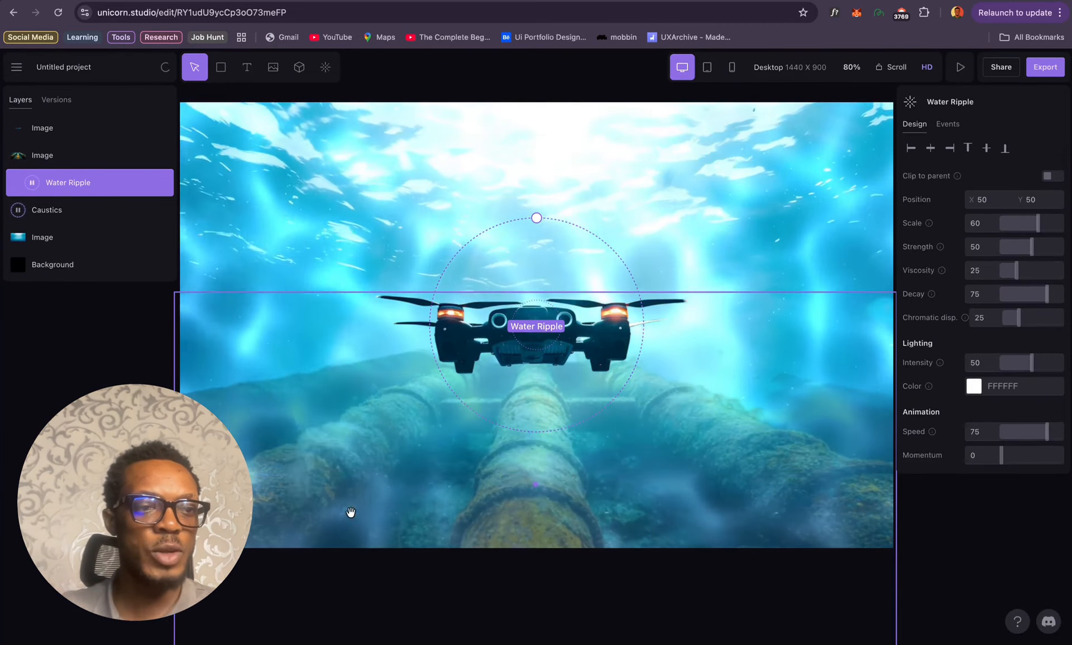
Step: Set the drone image's Mouse tracking to 20 and its 3D axis tilt to 31, and deselect it
{"action": "left_click", "coordinate": [416, 514]}
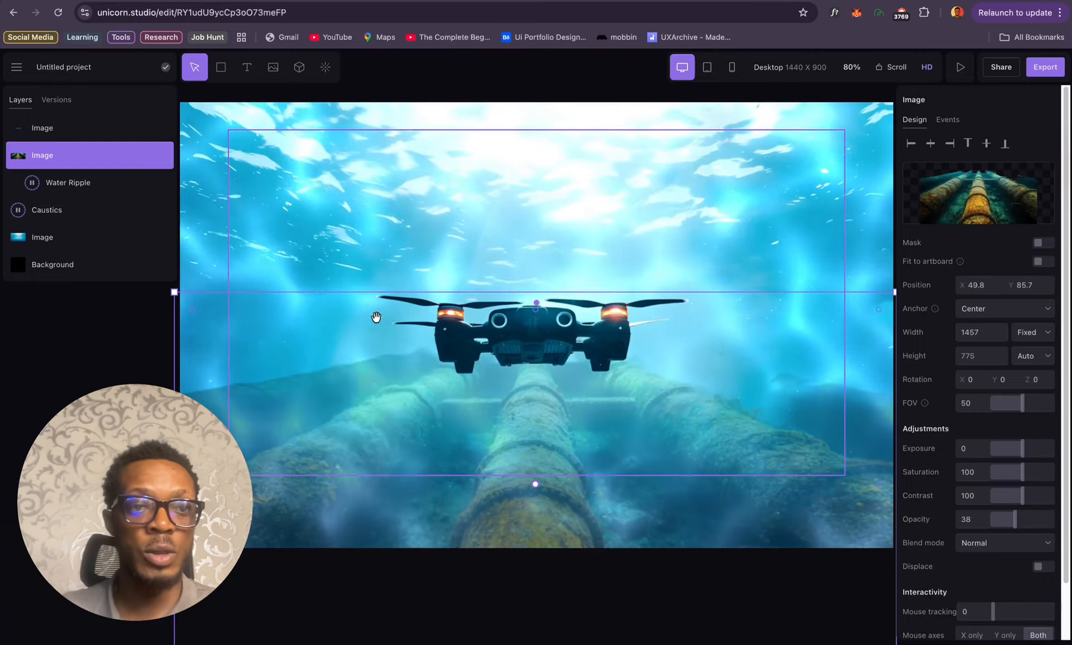
{"action": "left_click", "coordinate": [552, 345]}
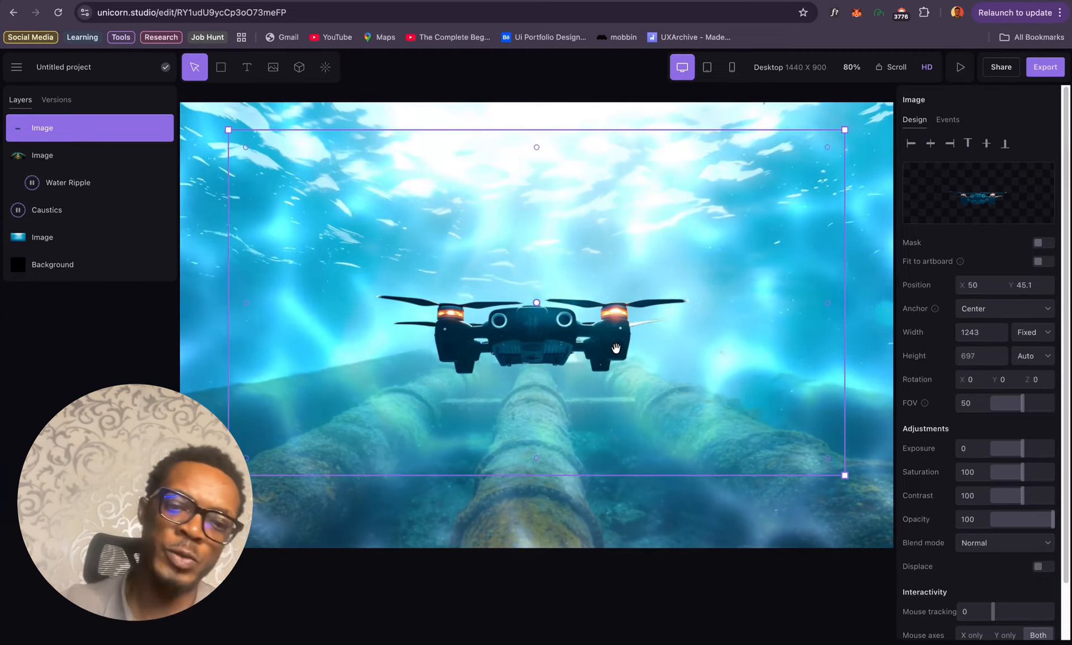
{"action": "scroll", "coordinate": [958, 541], "scroll_direction": "down", "scroll_amount": 2}
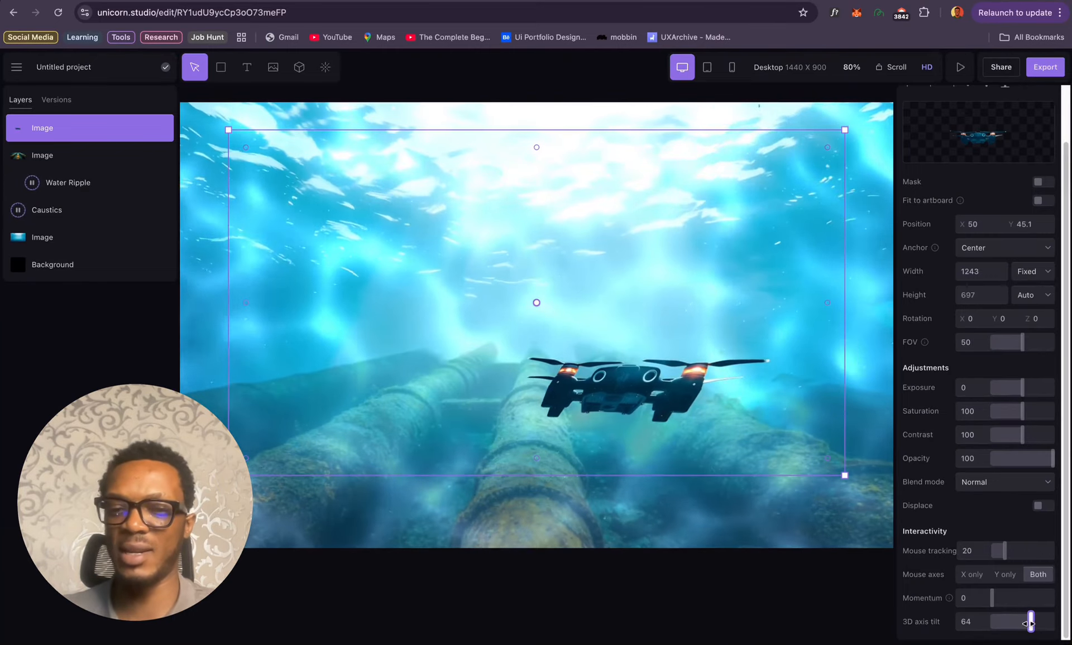
{"action": "left_click_drag", "start_coordinate": [1030, 622], "coordinate": [1011, 622]}
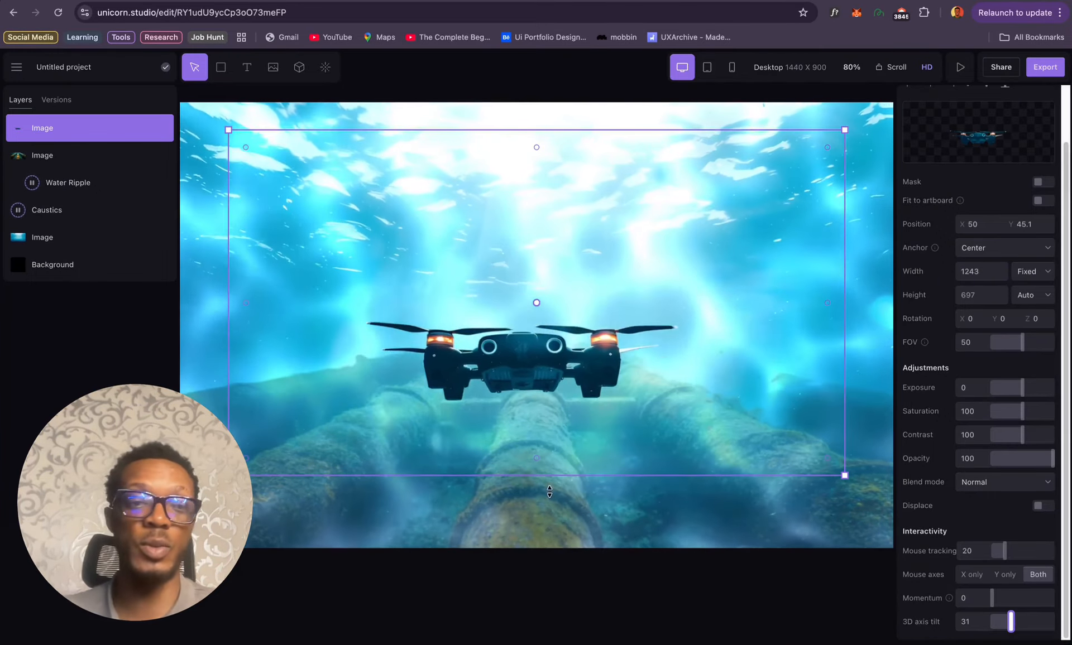
{"action": "left_click", "coordinate": [360, 100]}
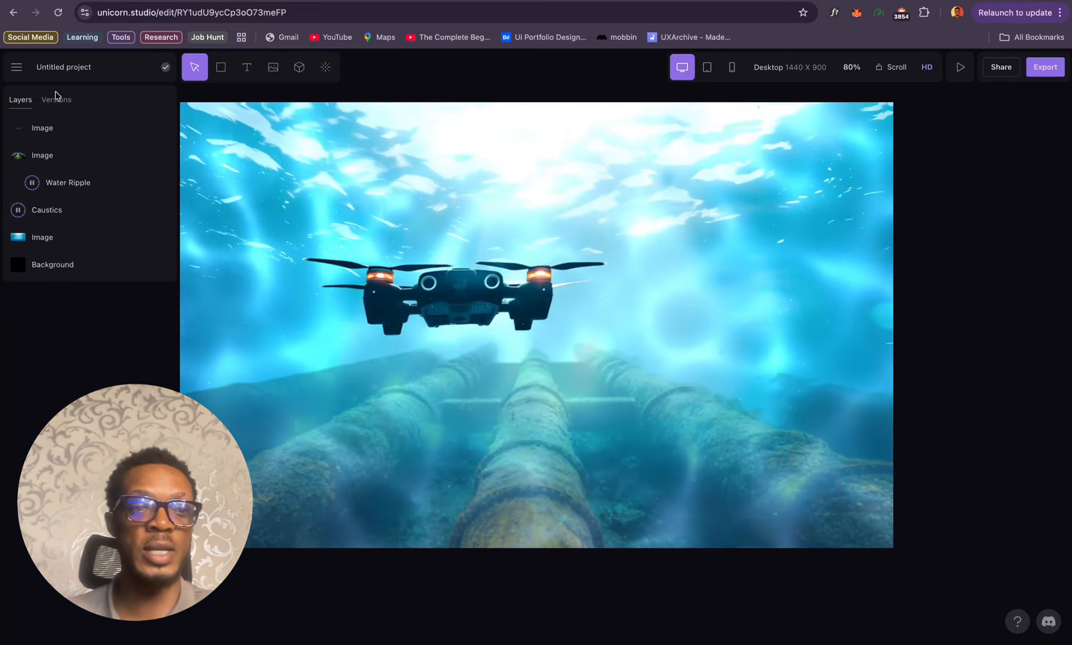
Step: Move the drone image directly below the Caustics layer and set the Caustics Distortion to 10
{"action": "left_click", "coordinate": [68, 130]}
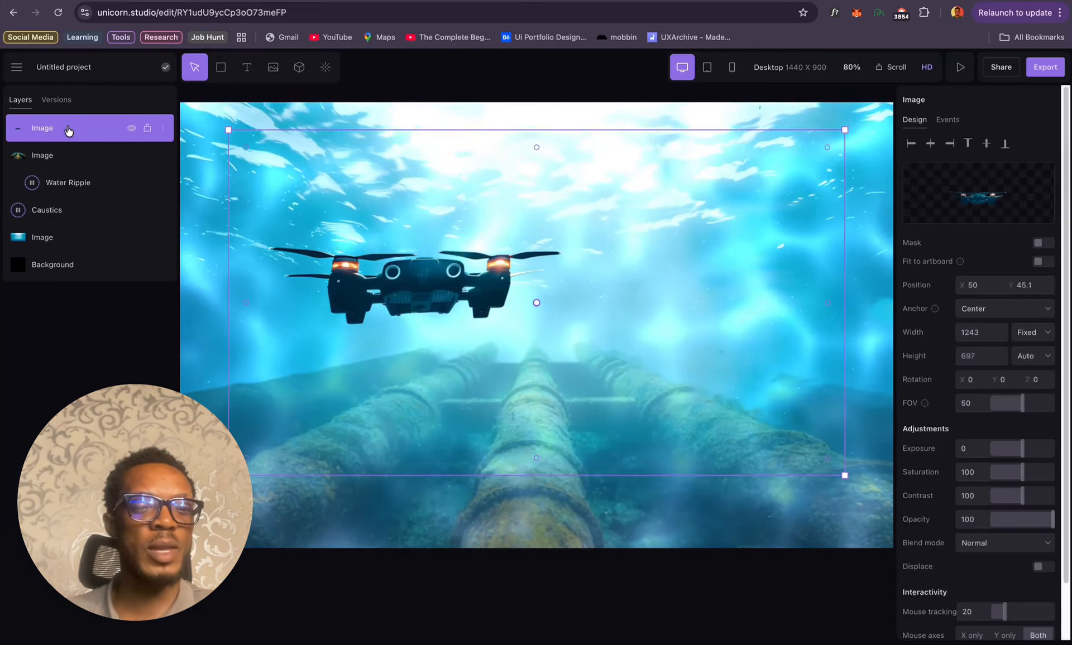
{"action": "left_click_drag", "start_coordinate": [68, 130], "coordinate": [73, 220]}
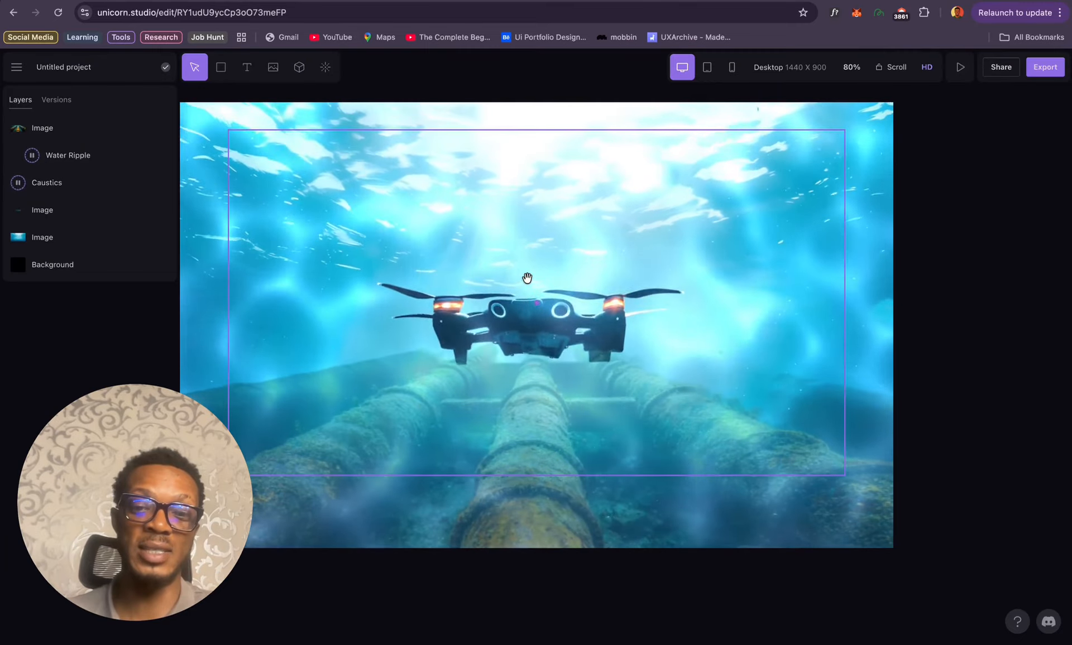
{"action": "left_click", "coordinate": [79, 186]}
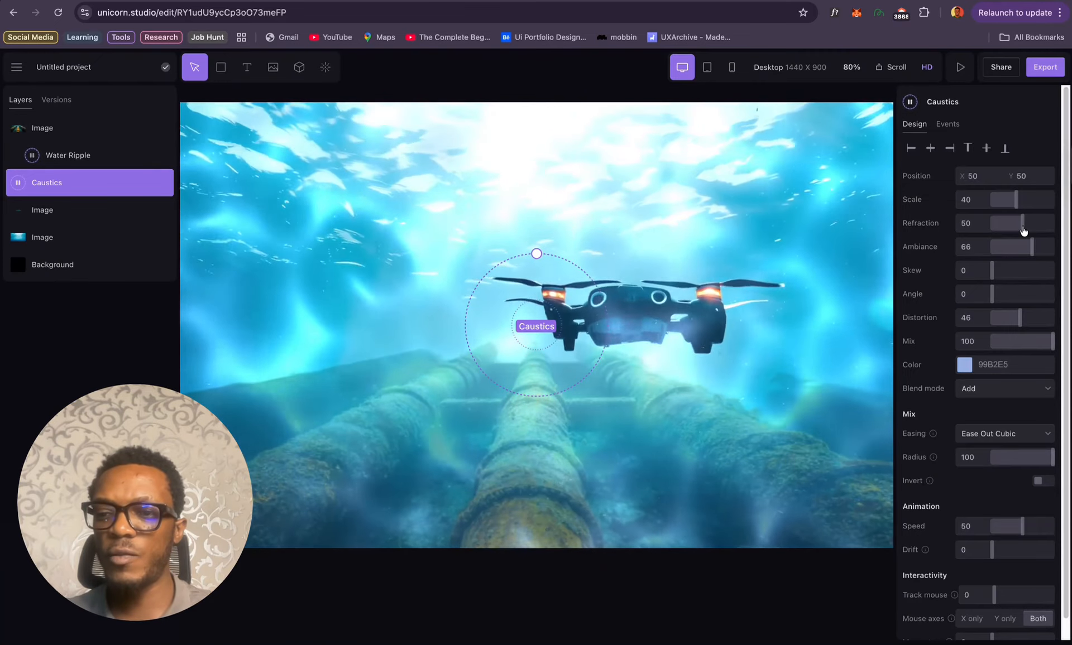
{"action": "left_click_drag", "start_coordinate": [1020, 318], "coordinate": [998, 320]}
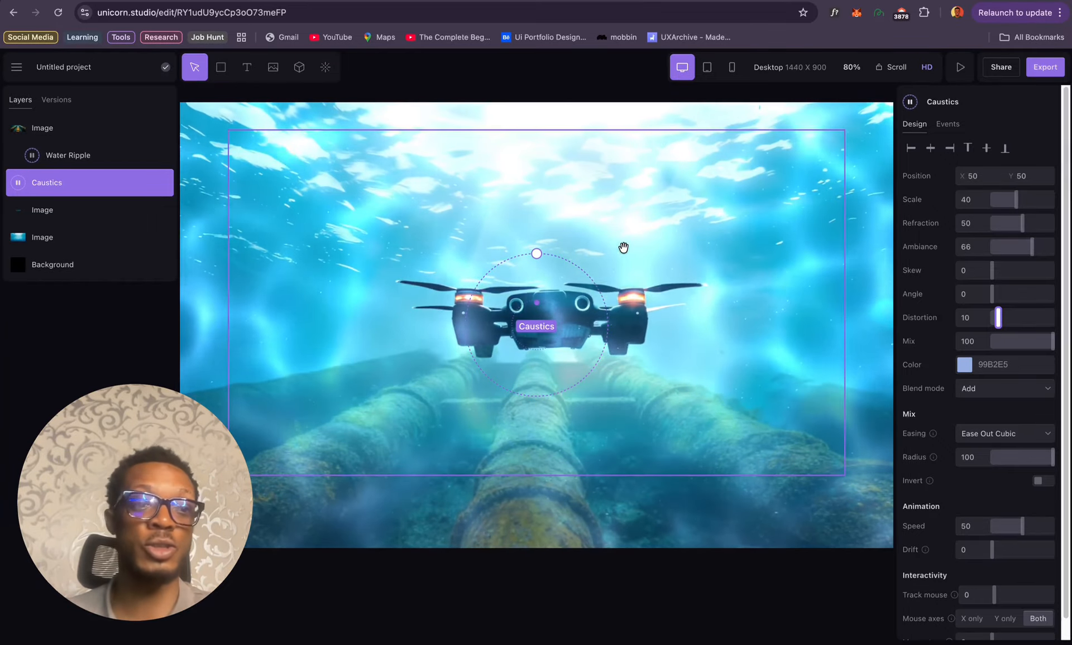
{"action": "left_click", "coordinate": [123, 441]}
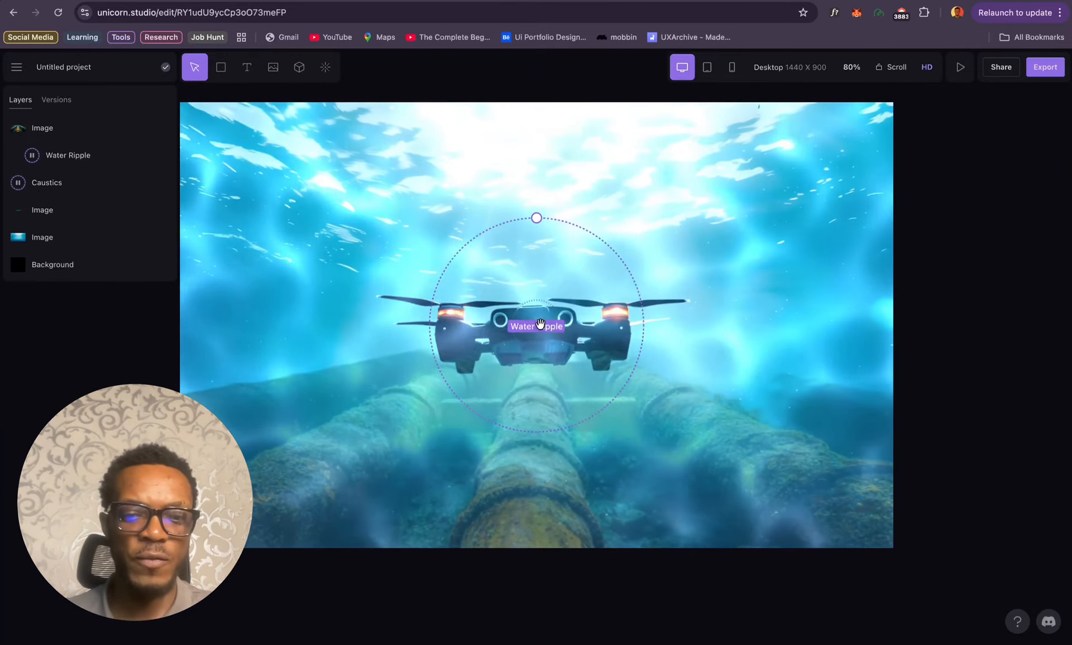
Step: Set the Water Ripple effect's lighting Intensity to 58 and its Scale to 78
{"action": "left_click", "coordinate": [86, 157]}
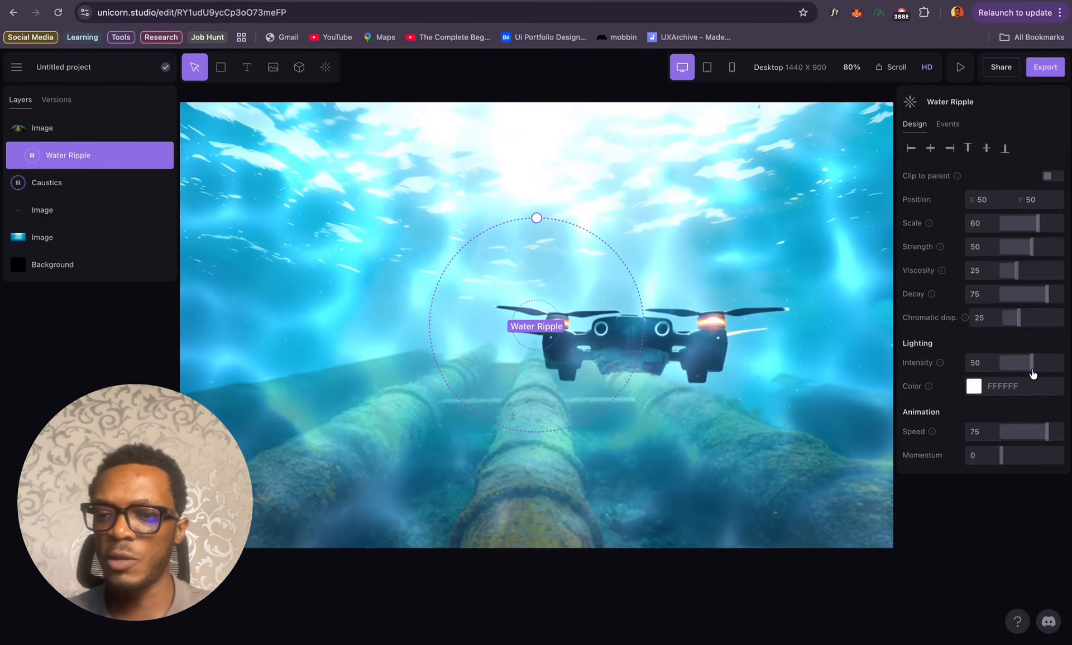
{"action": "left_click_drag", "start_coordinate": [1032, 373], "coordinate": [1036, 364]}
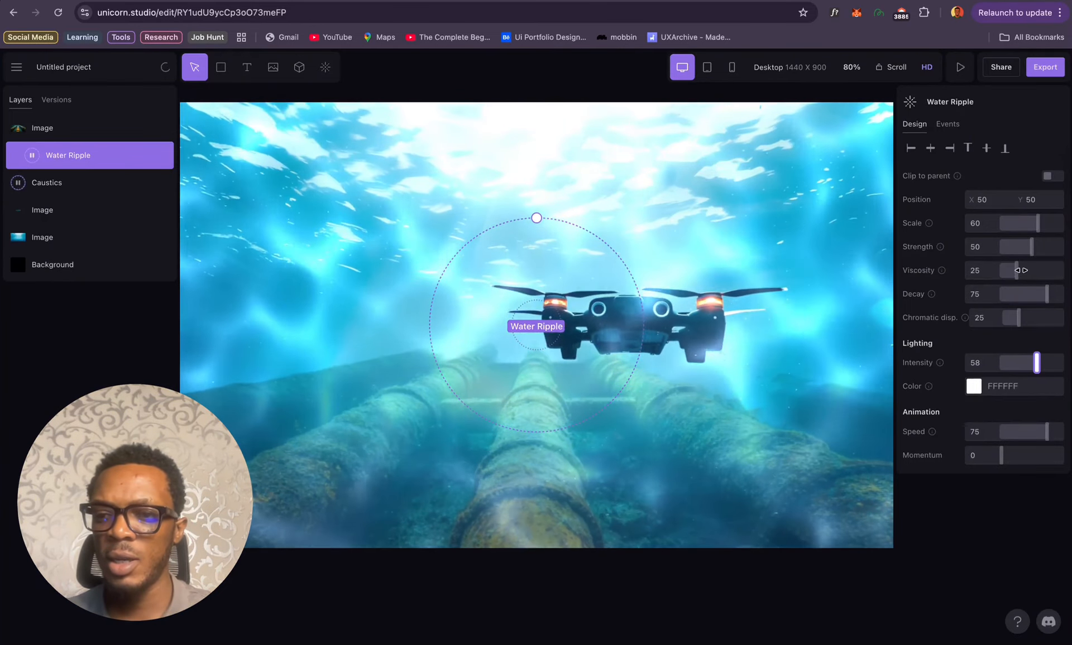
{"action": "left_click_drag", "start_coordinate": [1038, 223], "coordinate": [1049, 234]}
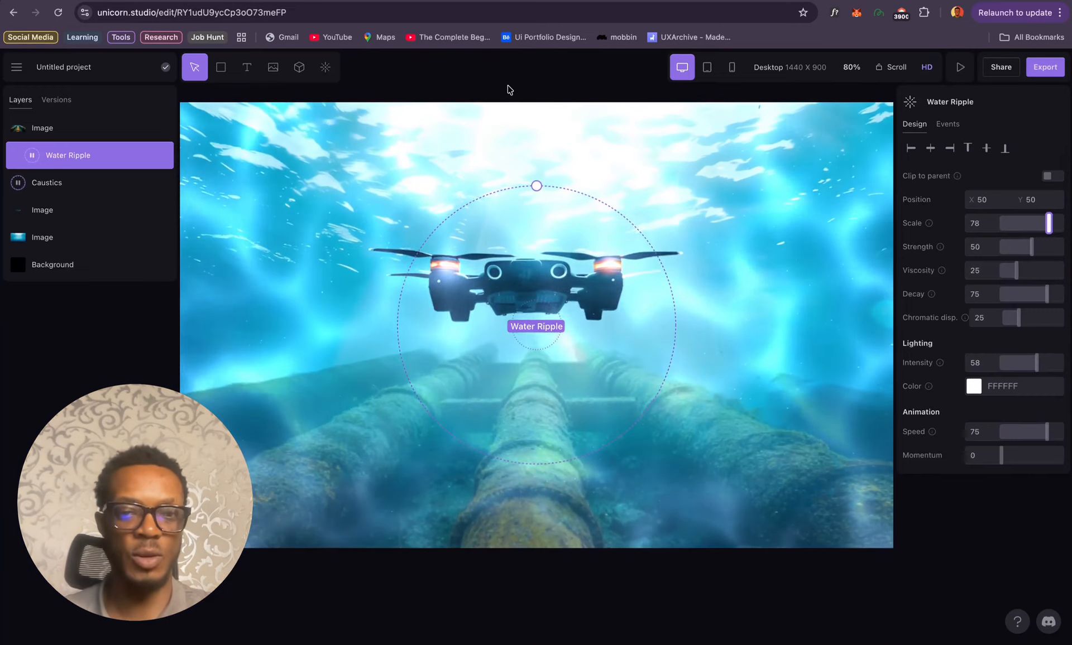
{"action": "left_click", "coordinate": [507, 89]}
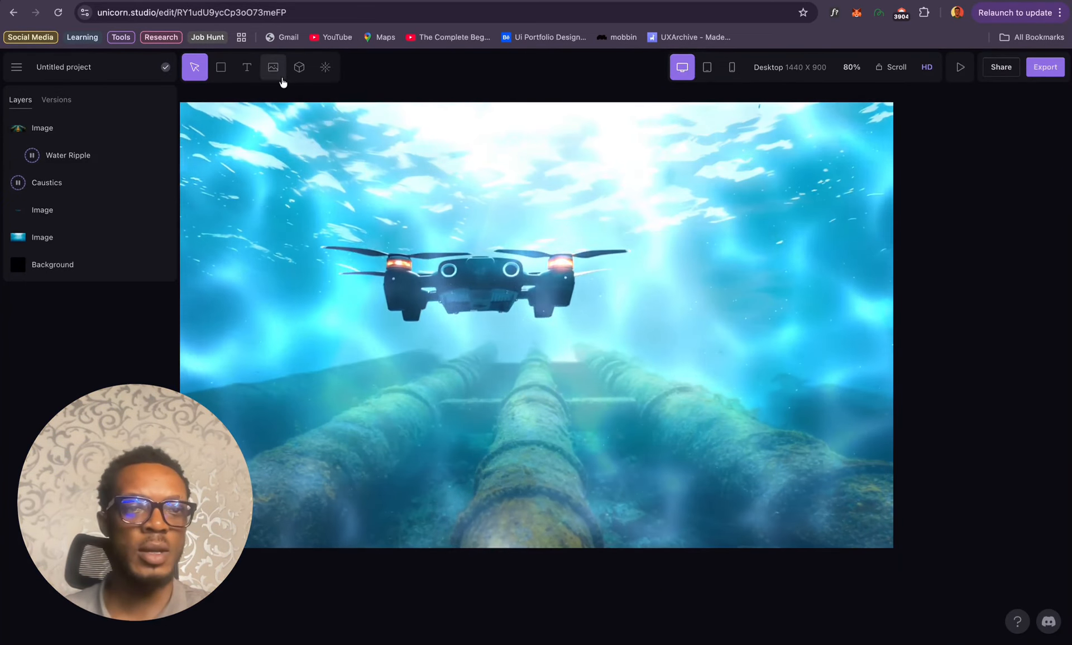
Step: Add a text box reading OPTIMUS and place it above the drone at about X 49.8, Y 32.9
{"action": "left_click", "coordinate": [248, 67]}
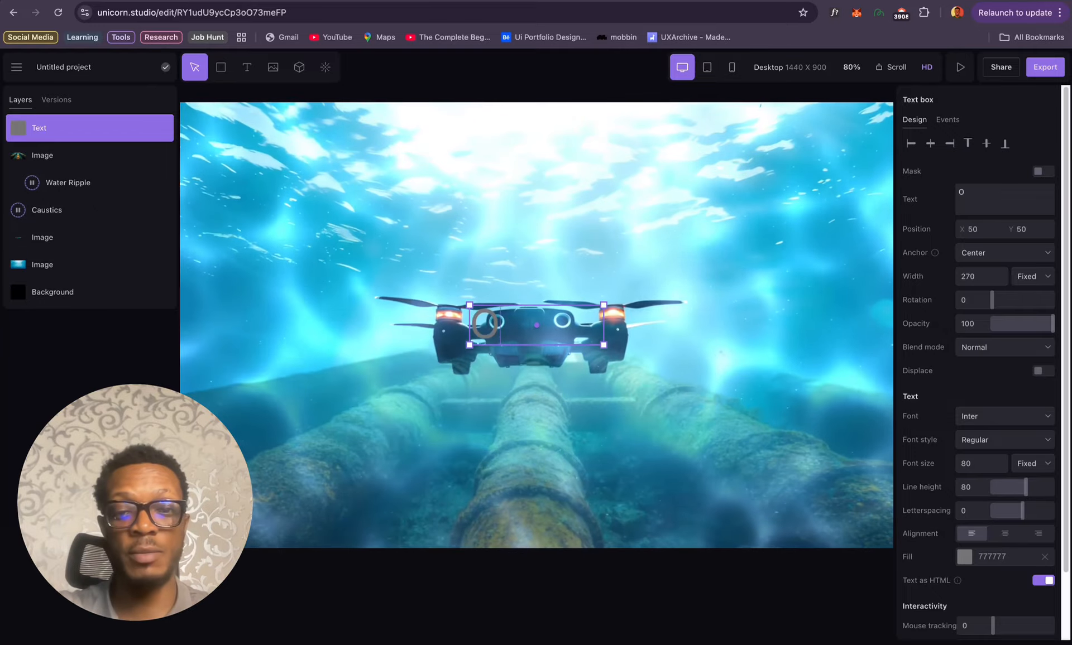
{"action": "type", "text": "PTIMUS"}
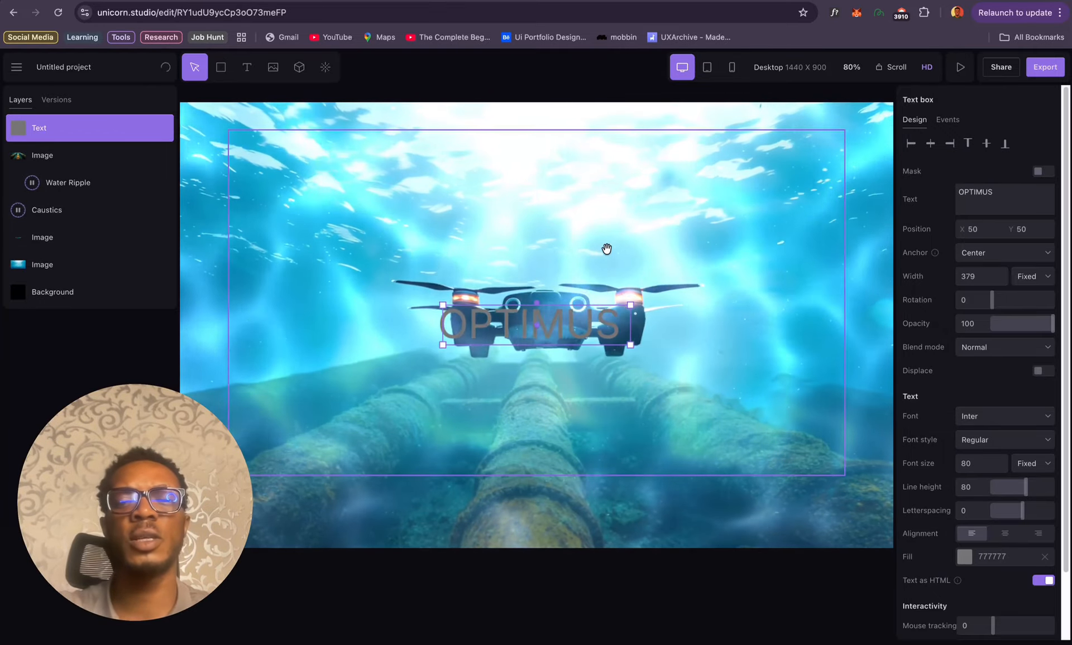
{"action": "left_click", "coordinate": [605, 249]}
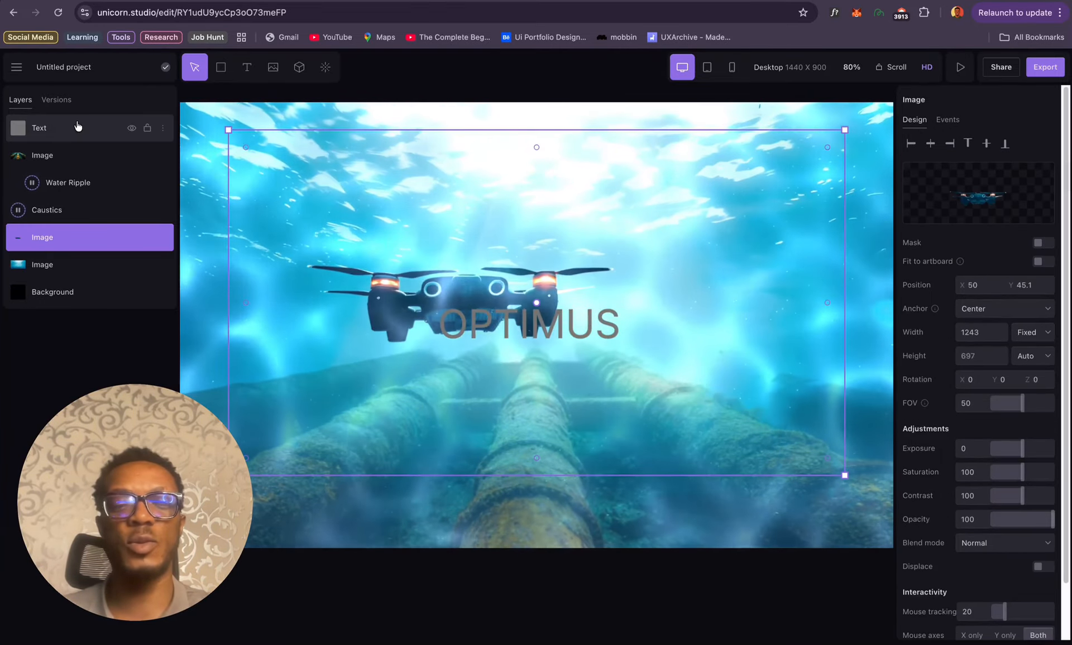
{"action": "left_click", "coordinate": [562, 327]}
{"action": "left_click_drag", "start_coordinate": [547, 324], "coordinate": [545, 248]}
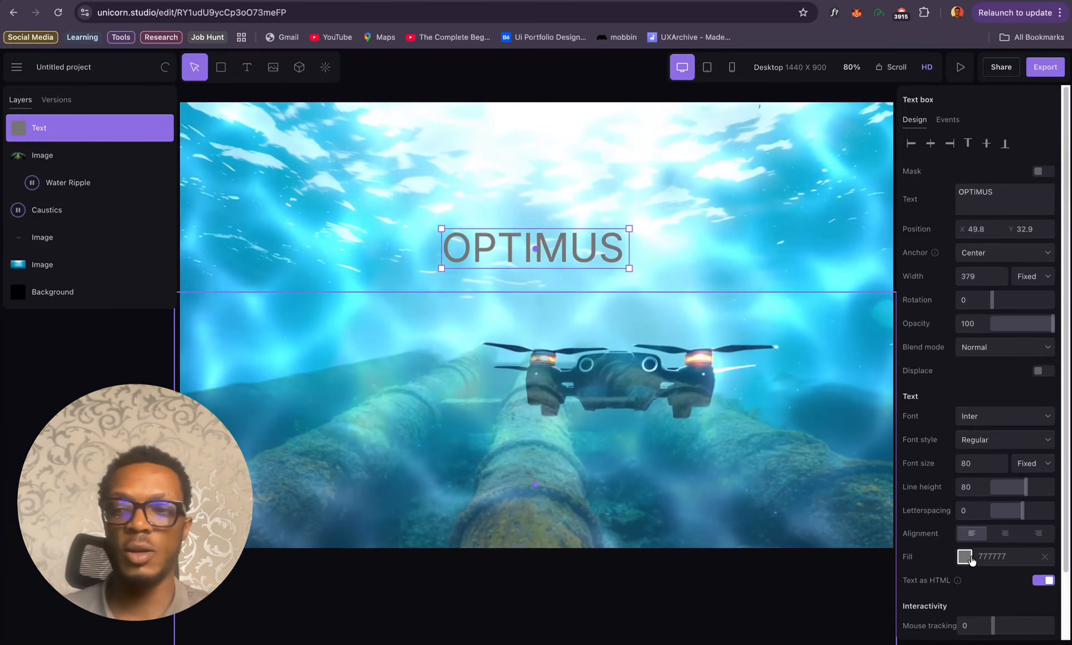
Step: Set the fill color of the OPTIMUS text to white (FFFFFF)
{"action": "left_click", "coordinate": [964, 557]}
{"action": "left_click", "coordinate": [703, 113]}
{"action": "left_click_drag", "start_coordinate": [697, 106], "coordinate": [684, 93]}
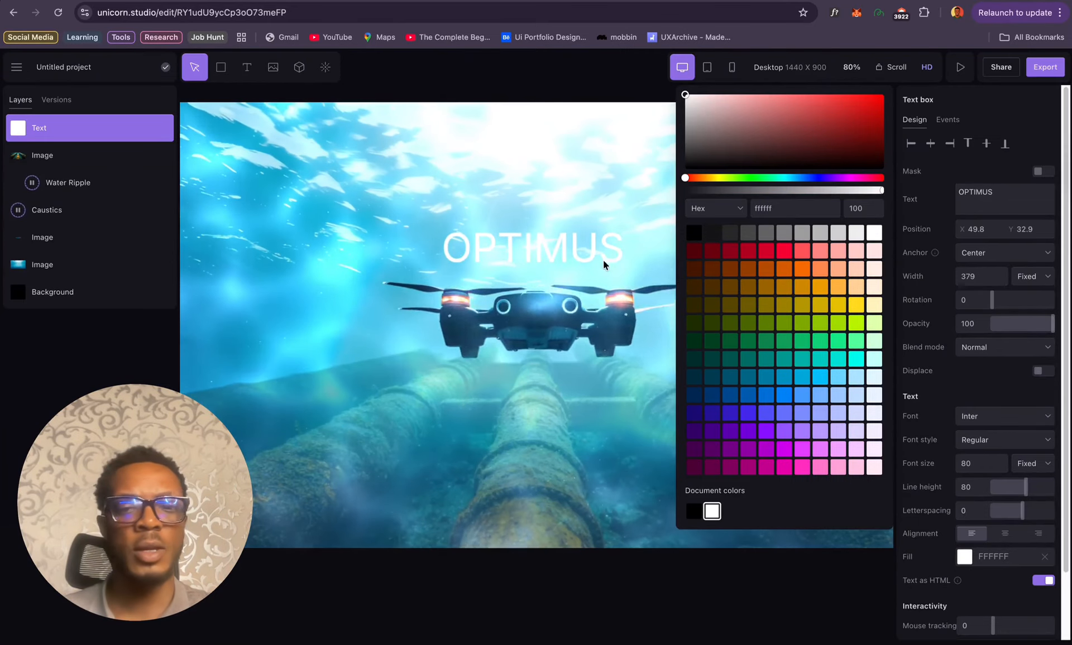
Step: Try the Jacquard 12 and Alegreya fonts on the OPTIMUS text
{"action": "left_click", "coordinate": [993, 421]}
{"action": "left_click", "coordinate": [993, 421]}
{"action": "left_click", "coordinate": [993, 421]}
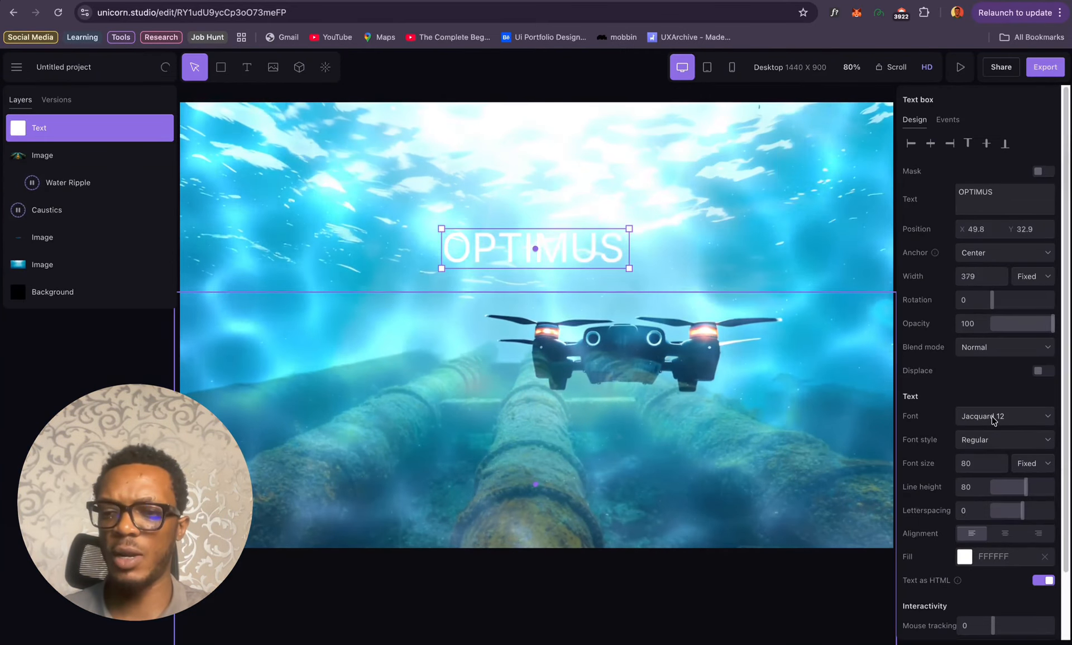
{"action": "left_click", "coordinate": [993, 421]}
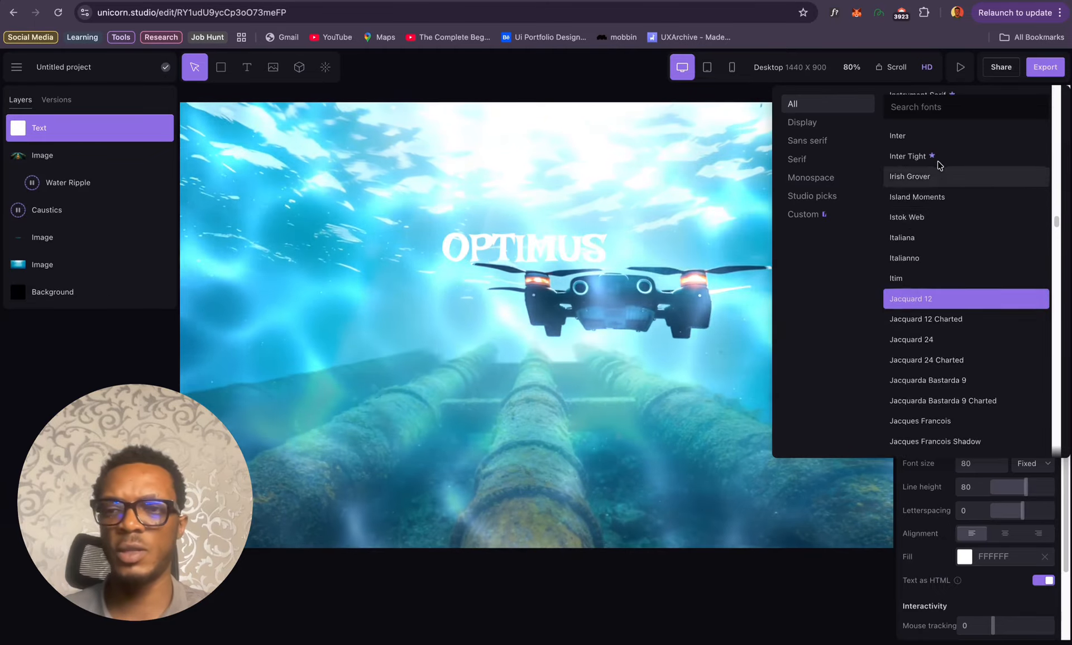
{"action": "scroll", "coordinate": [939, 166], "scroll_direction": "up", "scroll_amount": 15}
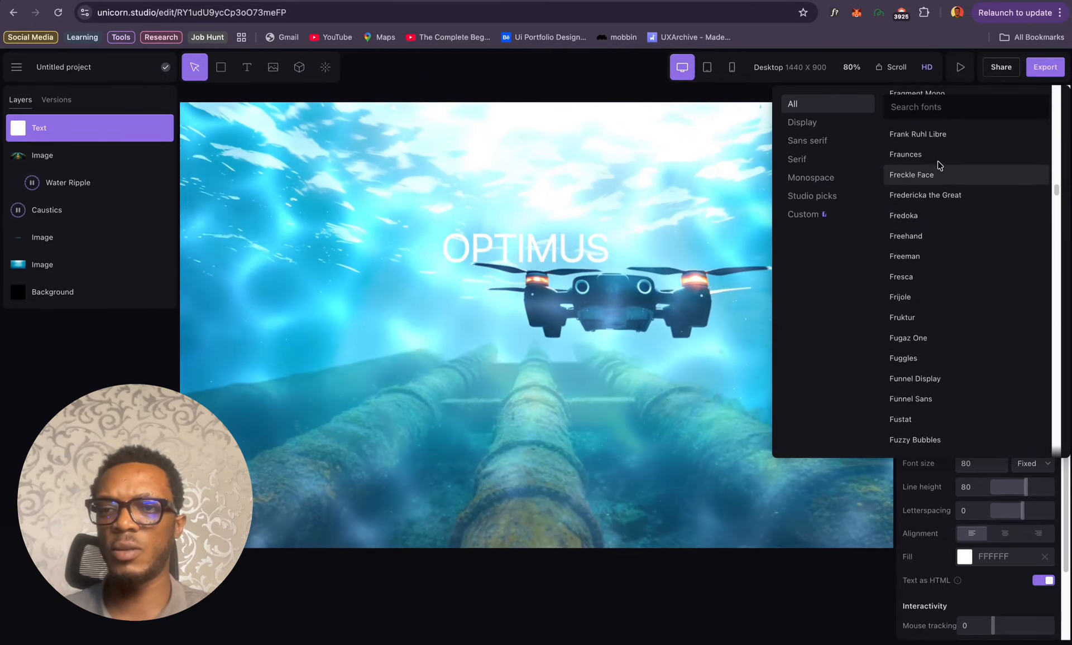
{"action": "scroll", "coordinate": [940, 165], "scroll_direction": "up", "scroll_amount": 15}
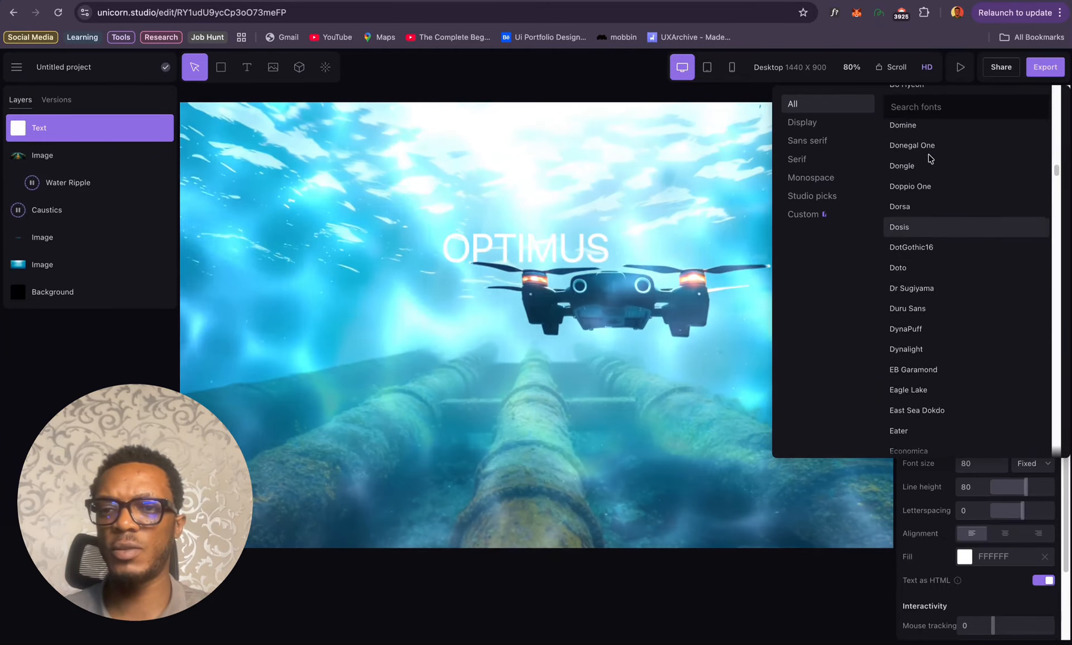
{"action": "scroll", "coordinate": [931, 159], "scroll_direction": "up", "scroll_amount": 10}
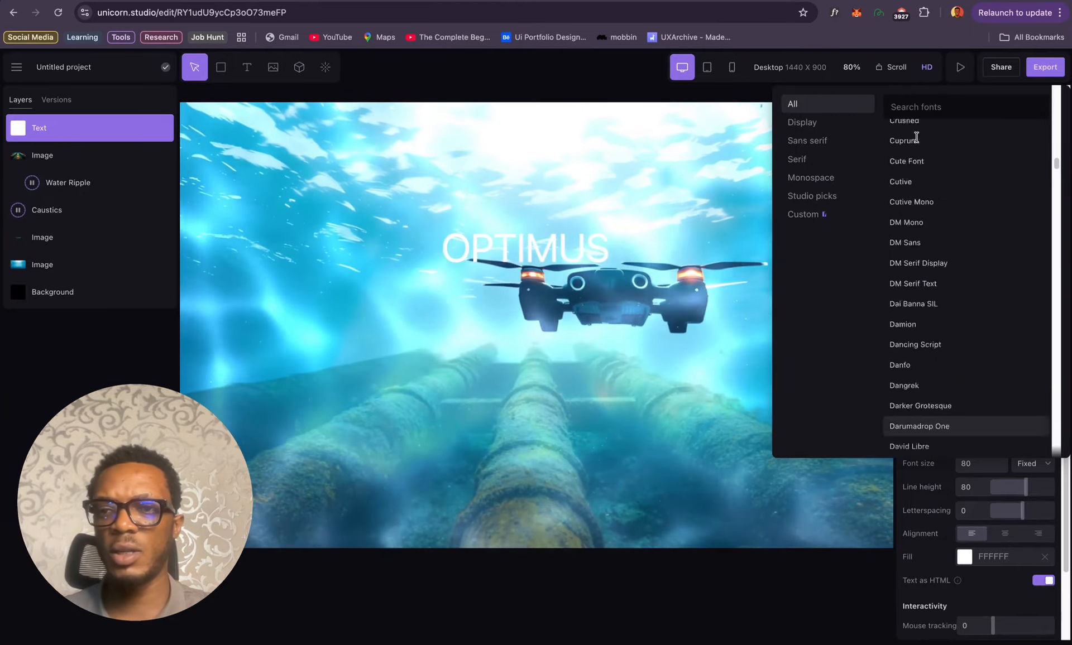
{"action": "scroll", "coordinate": [916, 140], "scroll_direction": "up", "scroll_amount": 15}
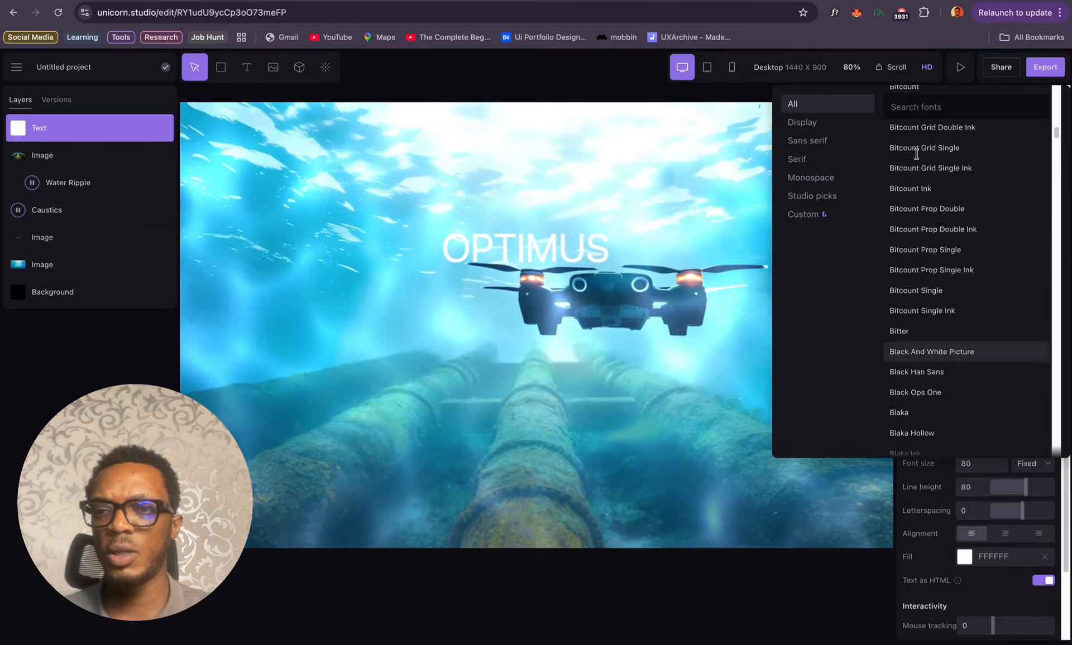
{"action": "scroll", "coordinate": [916, 154], "scroll_direction": "up", "scroll_amount": 15}
{"action": "left_click", "coordinate": [916, 153]}
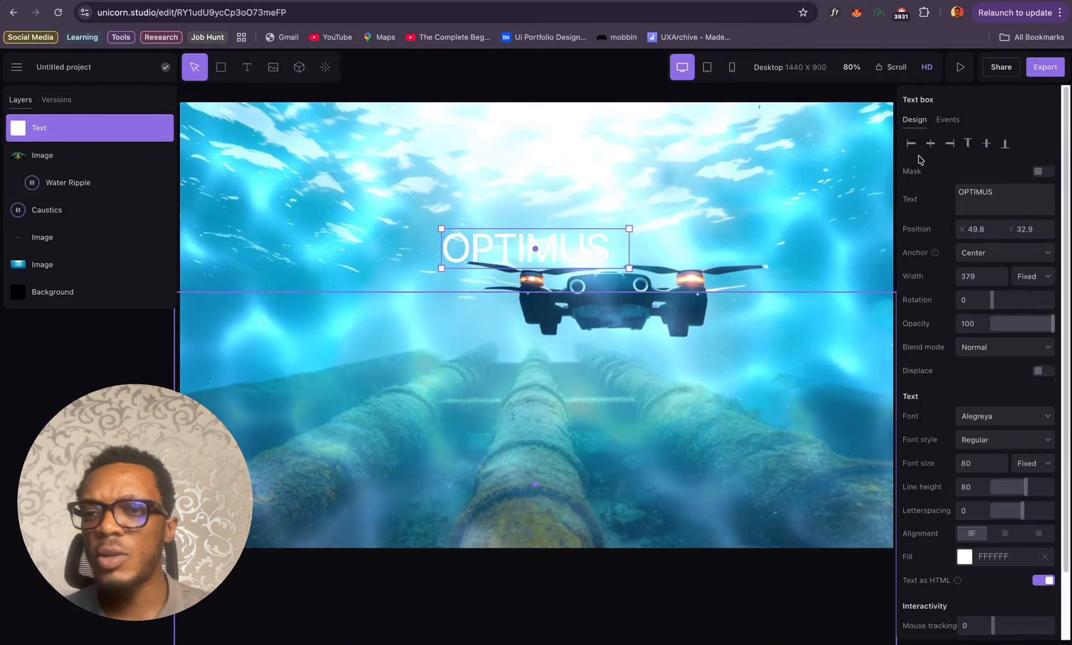
Step: Try the Alegreya Sans SC, Alexandria and Alike Angular fonts on the OPTIMUS text
{"action": "left_click", "coordinate": [958, 416]}
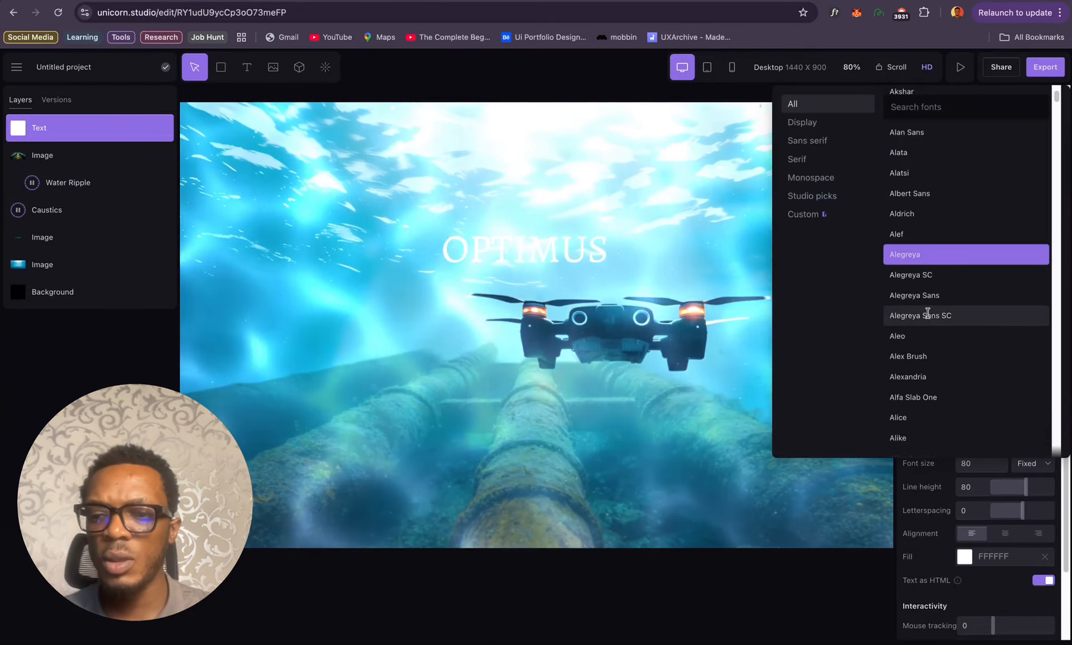
{"action": "left_click", "coordinate": [927, 314]}
{"action": "left_click", "coordinate": [982, 418]}
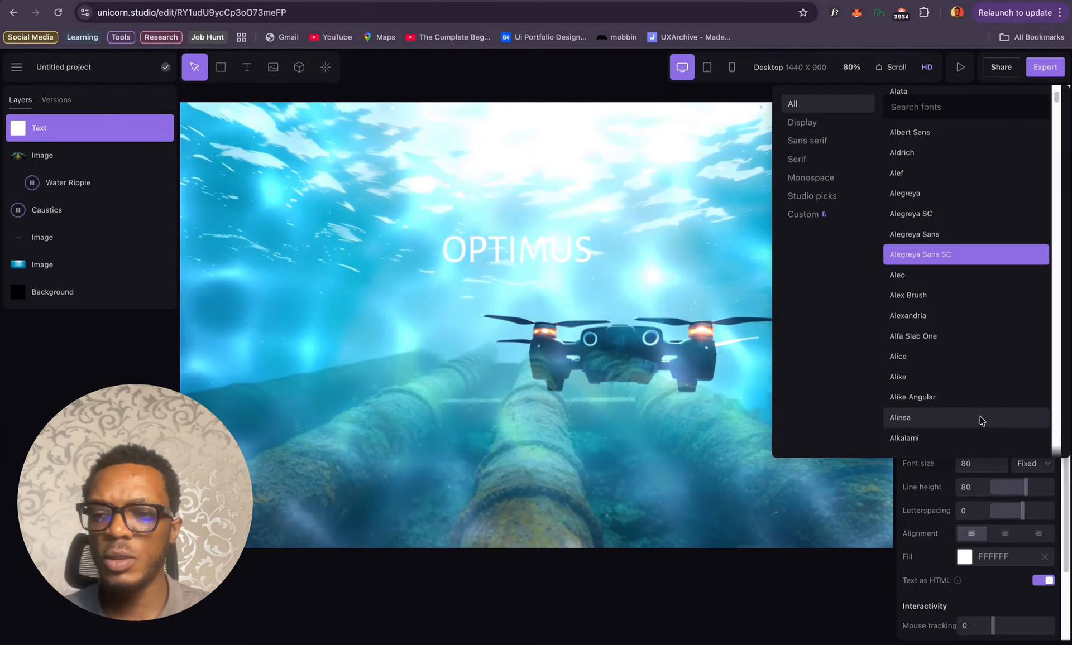
{"action": "left_click", "coordinate": [921, 316]}
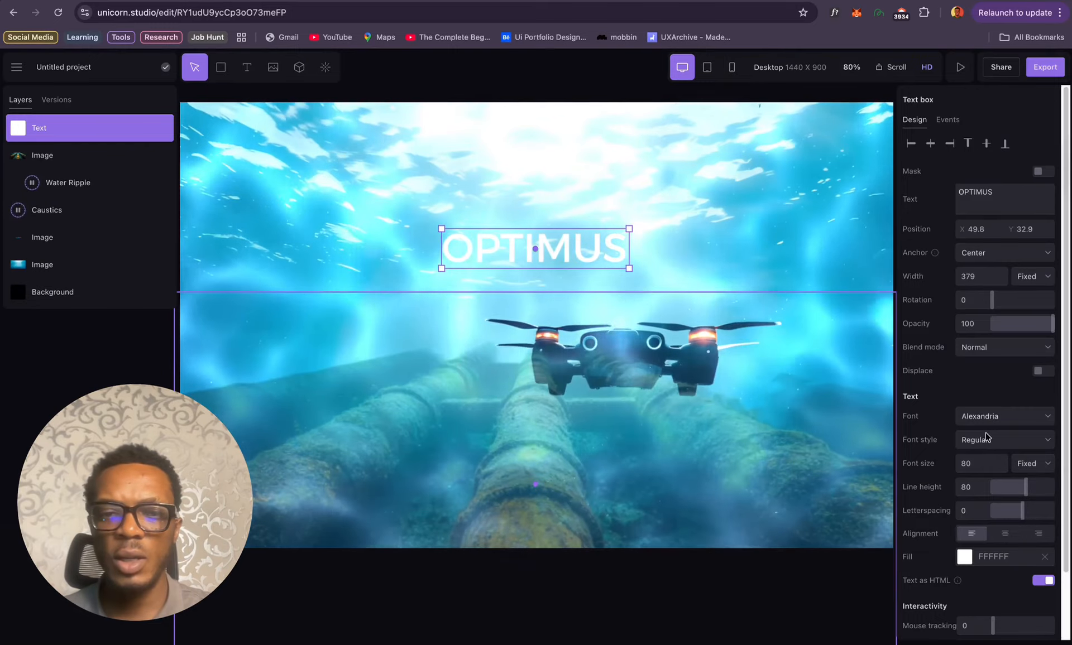
{"action": "left_click", "coordinate": [983, 418]}
{"action": "left_click", "coordinate": [913, 335]}
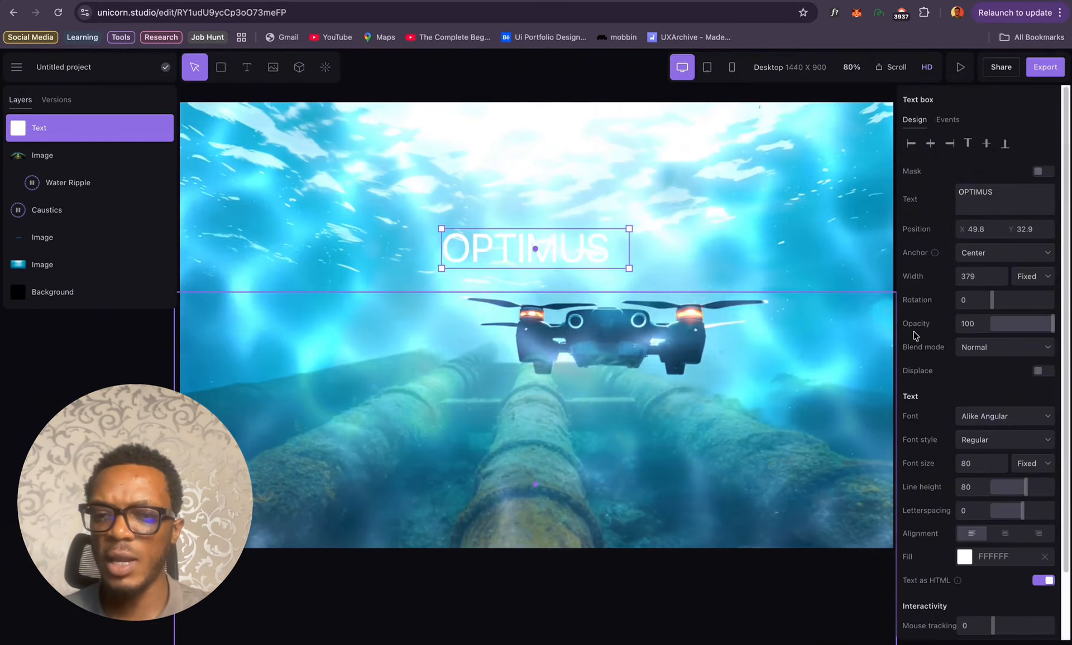
Step: Search the fonts for SPACE, try Space Grotesk, and set the OPTIMUS text's font to Space Mono
{"action": "left_click", "coordinate": [1002, 419]}
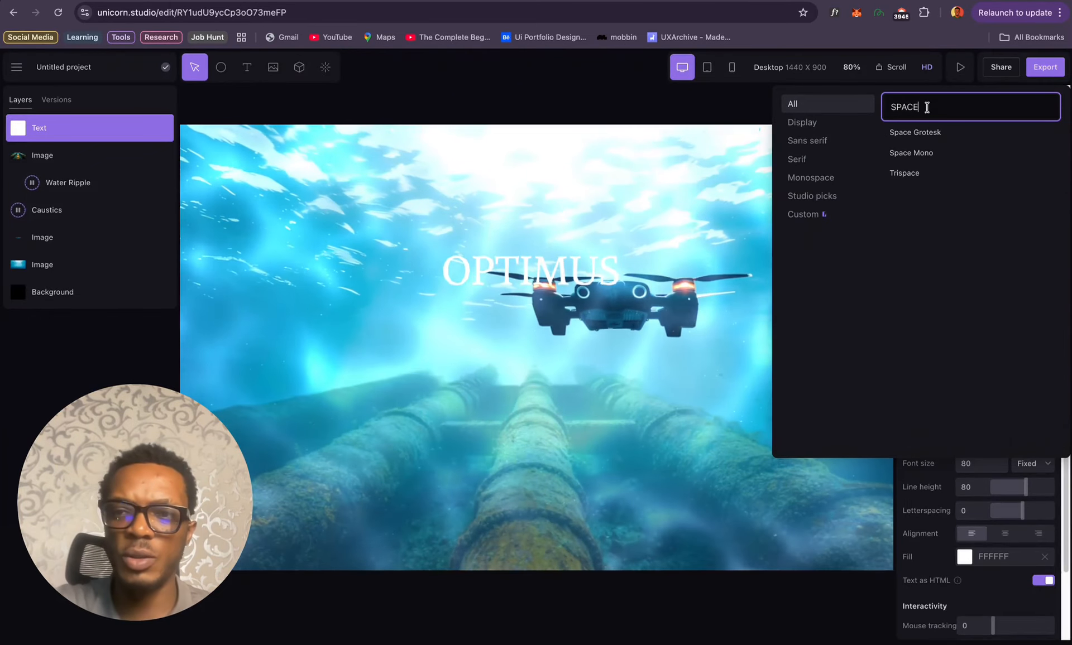
{"action": "left_click", "coordinate": [919, 133]}
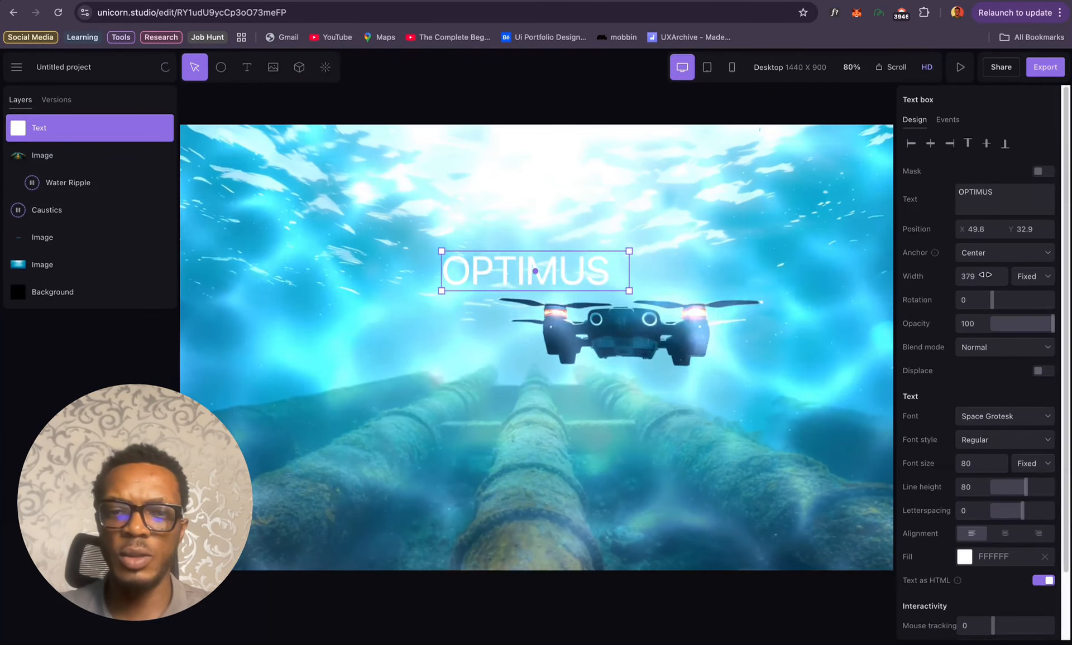
{"action": "left_click", "coordinate": [1005, 417]}
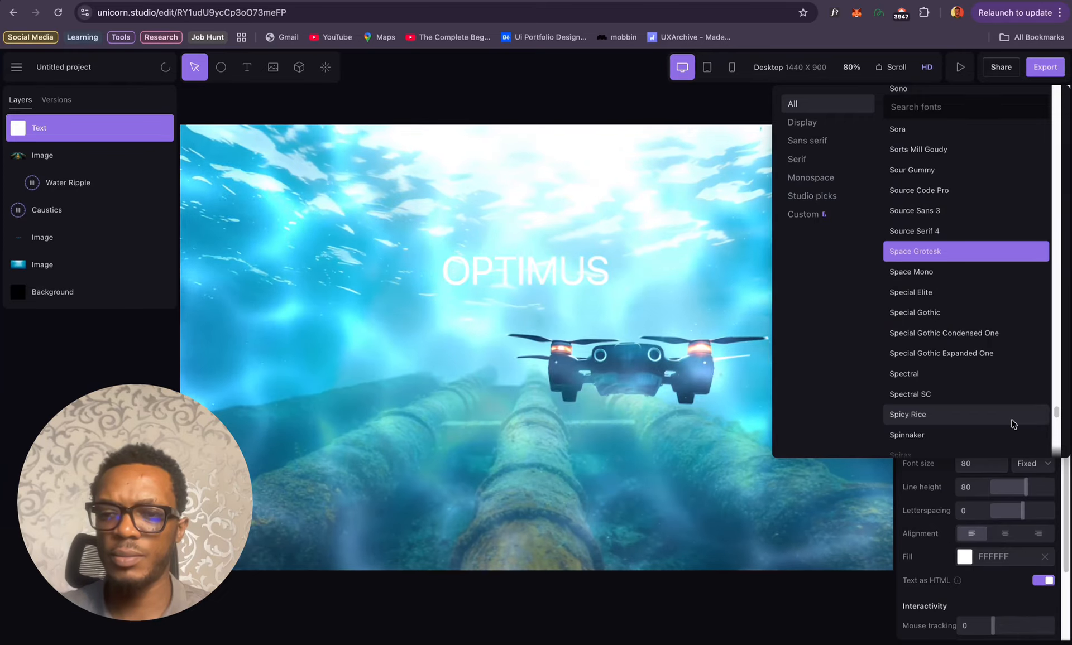
{"action": "left_click", "coordinate": [954, 273]}
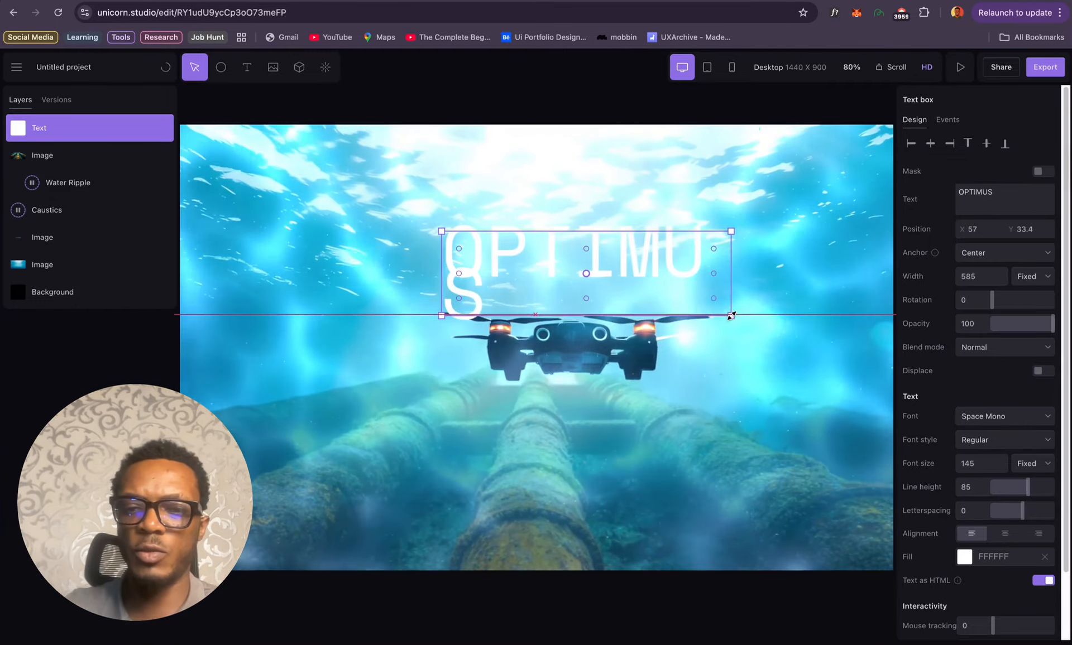
Step: Enlarge the OPTIMUS text box to a width of 647 with font size 148, and set its line height to 144
{"action": "left_click_drag", "start_coordinate": [765, 319], "coordinate": [761, 318]}
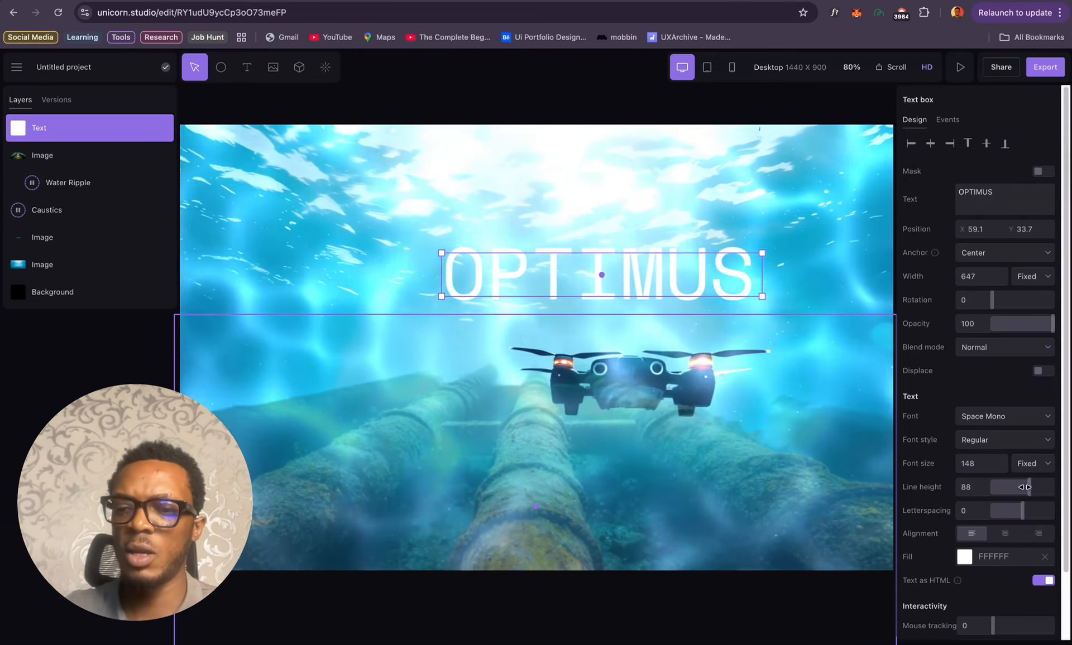
{"action": "left_click_drag", "start_coordinate": [1029, 489], "coordinate": [1051, 489]}
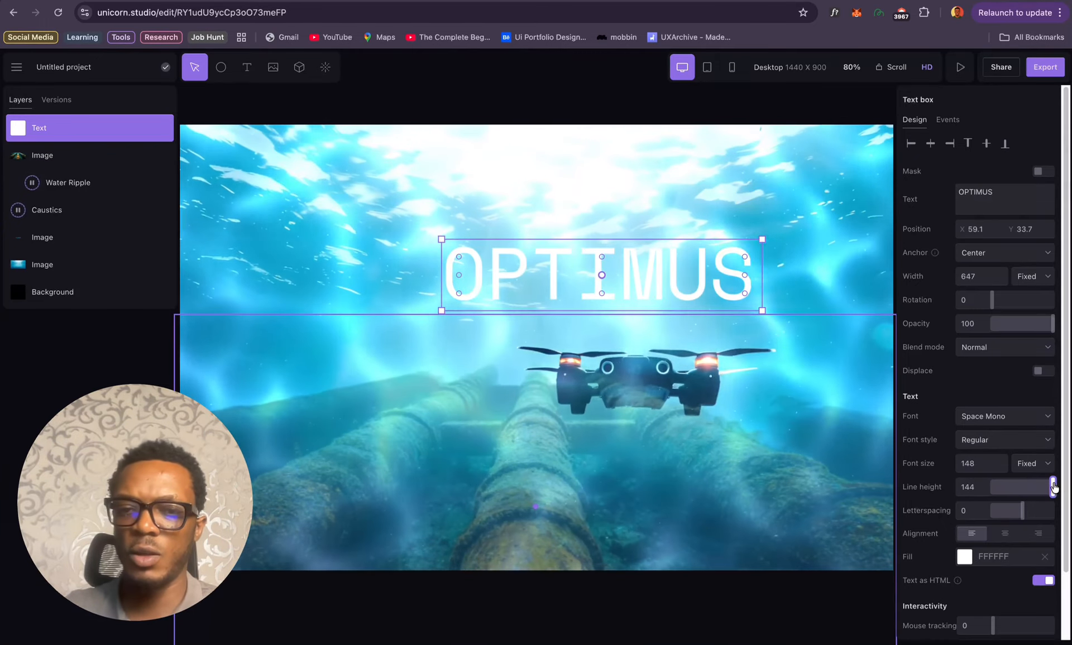
Step: Center the OPTIMUS text horizontally on the artboard and move its layer directly below the drone image
{"action": "left_click", "coordinate": [930, 143]}
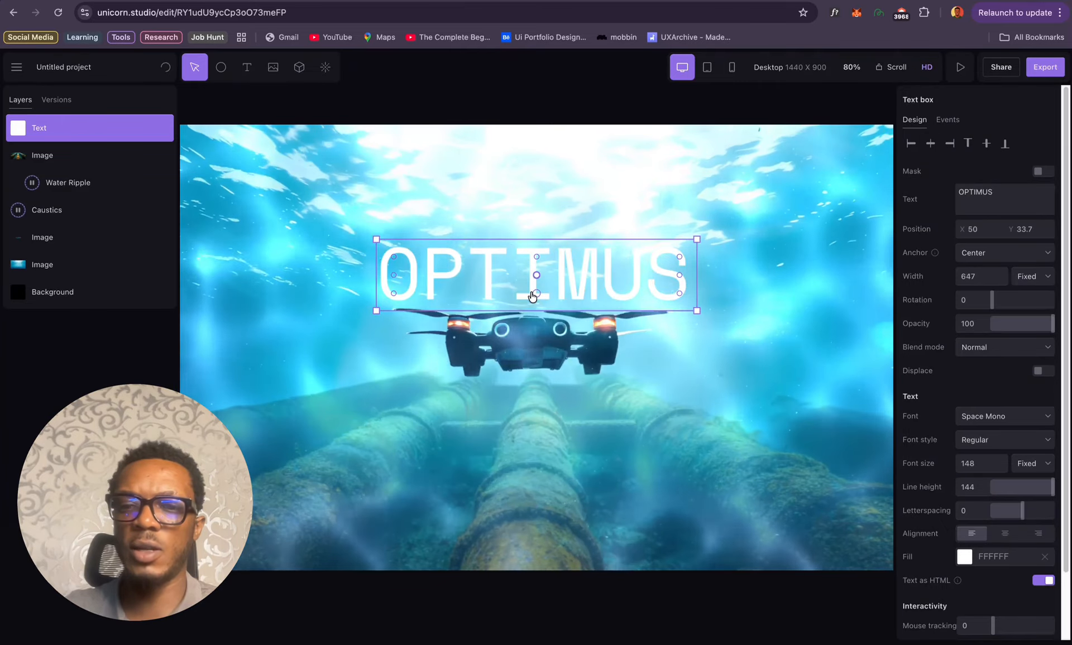
{"action": "left_click_drag", "start_coordinate": [110, 129], "coordinate": [89, 243]}
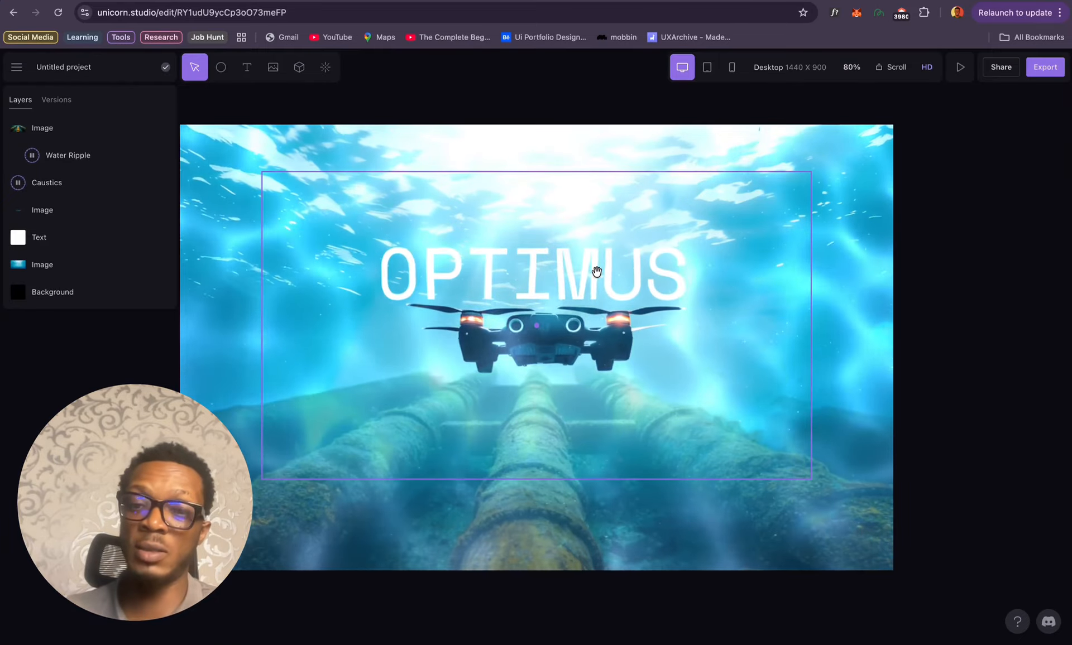
Step: Set the Background layer's color to dark navy blue (051D2F)
{"action": "left_click", "coordinate": [66, 268]}
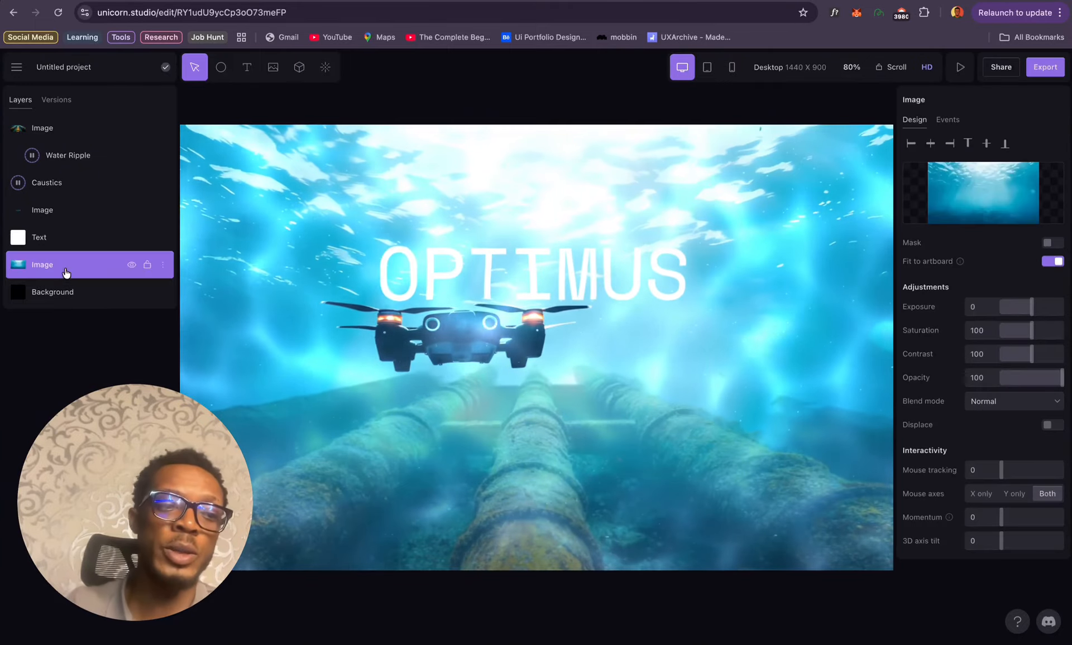
{"action": "left_click", "coordinate": [71, 294]}
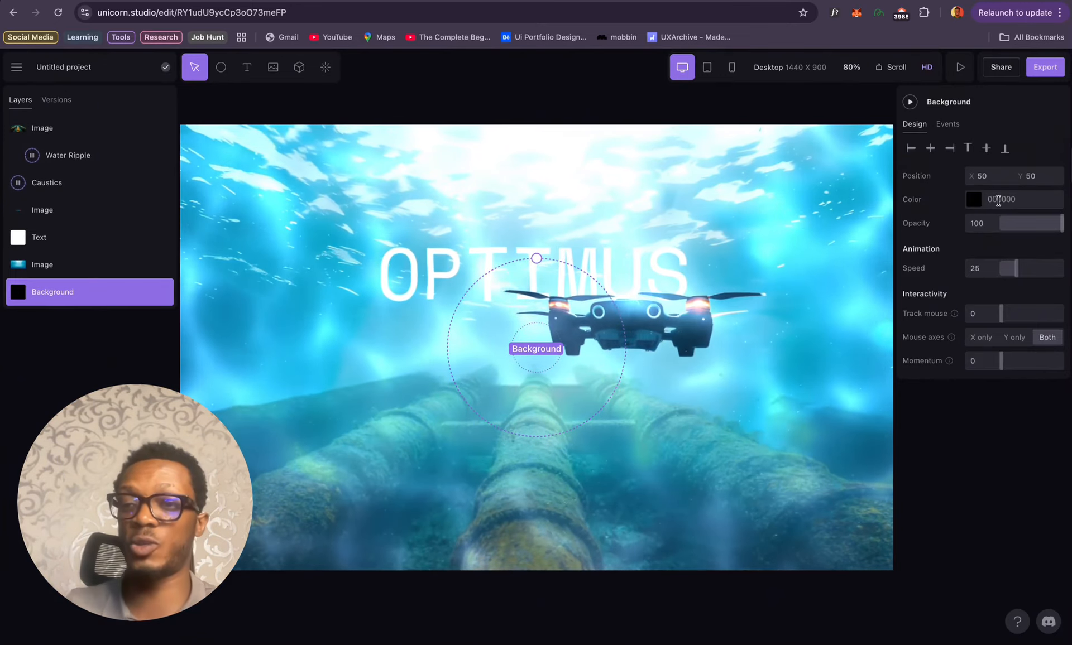
{"action": "left_click", "coordinate": [973, 200]}
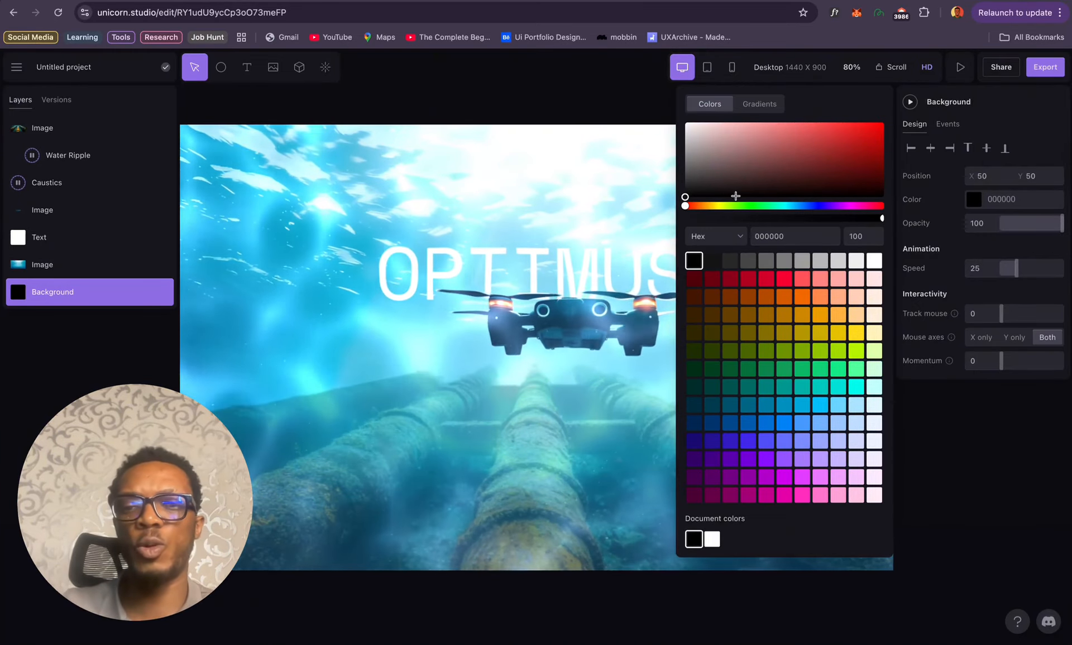
{"action": "left_click_drag", "start_coordinate": [705, 208], "coordinate": [810, 208]}
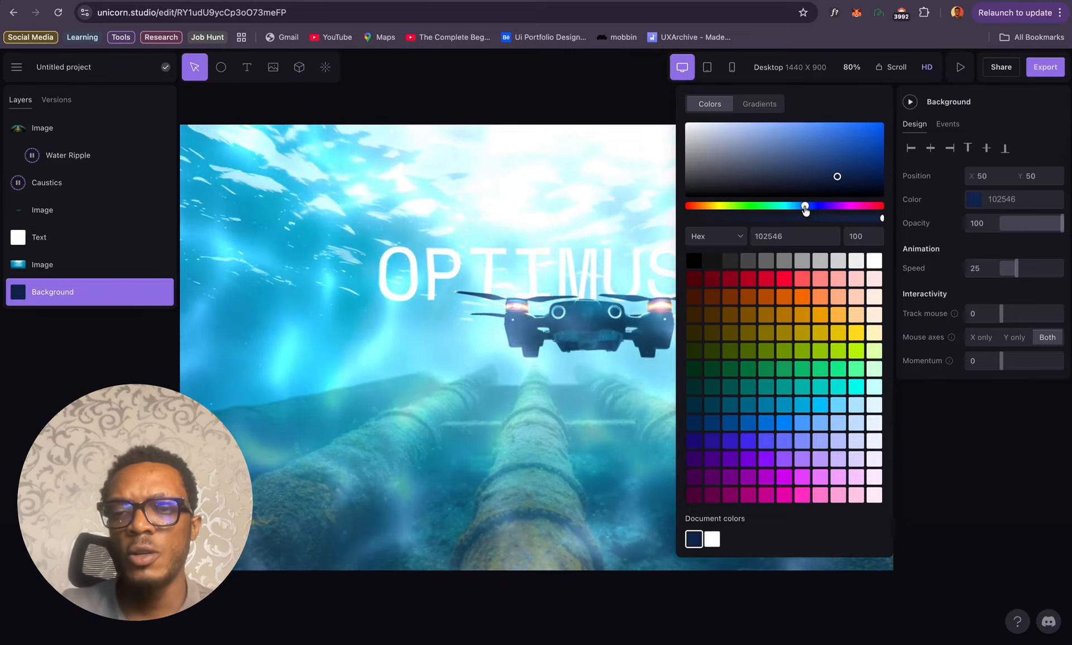
{"action": "left_click_drag", "start_coordinate": [805, 209], "coordinate": [798, 210]}
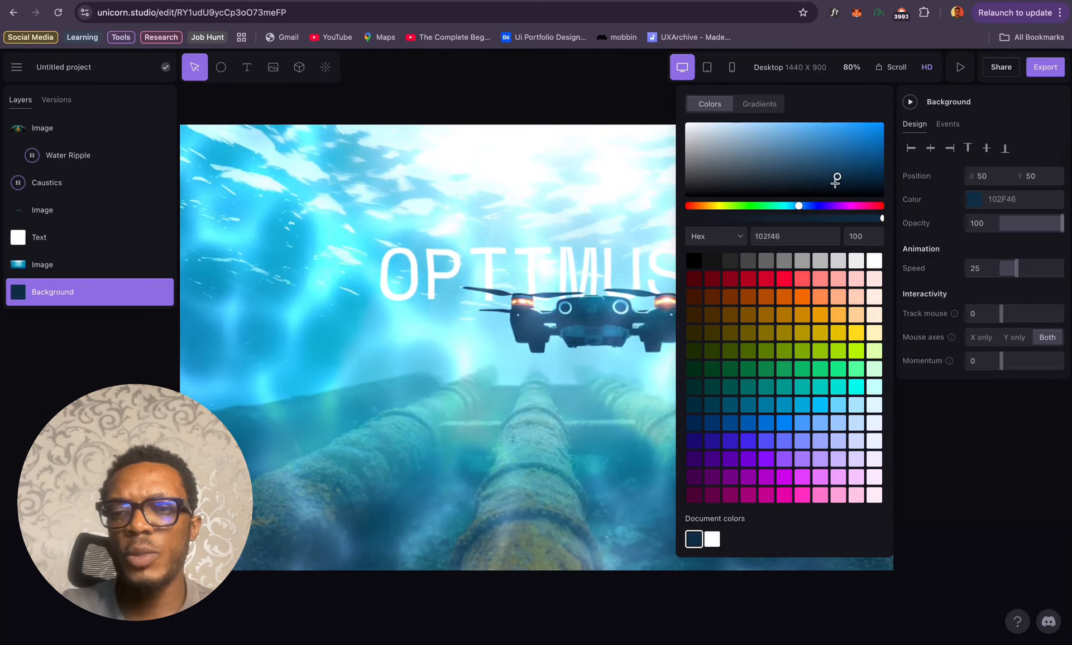
{"action": "left_click_drag", "start_coordinate": [871, 181], "coordinate": [864, 183]}
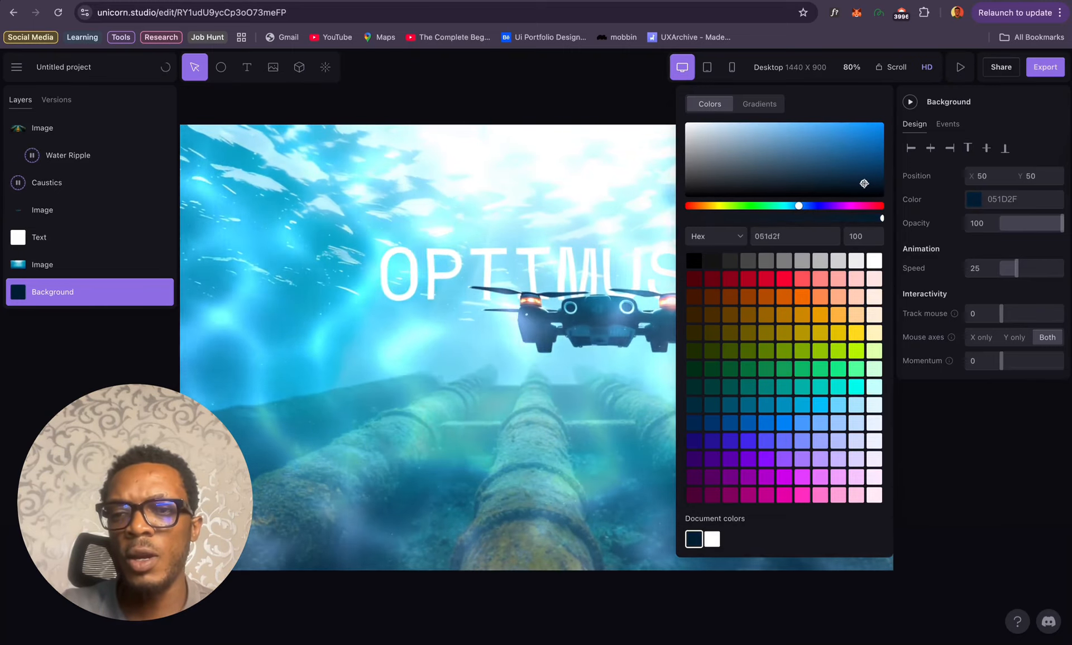
Step: Set the opacity of the water-surface image above the Background layer to 74
{"action": "left_click", "coordinate": [59, 264]}
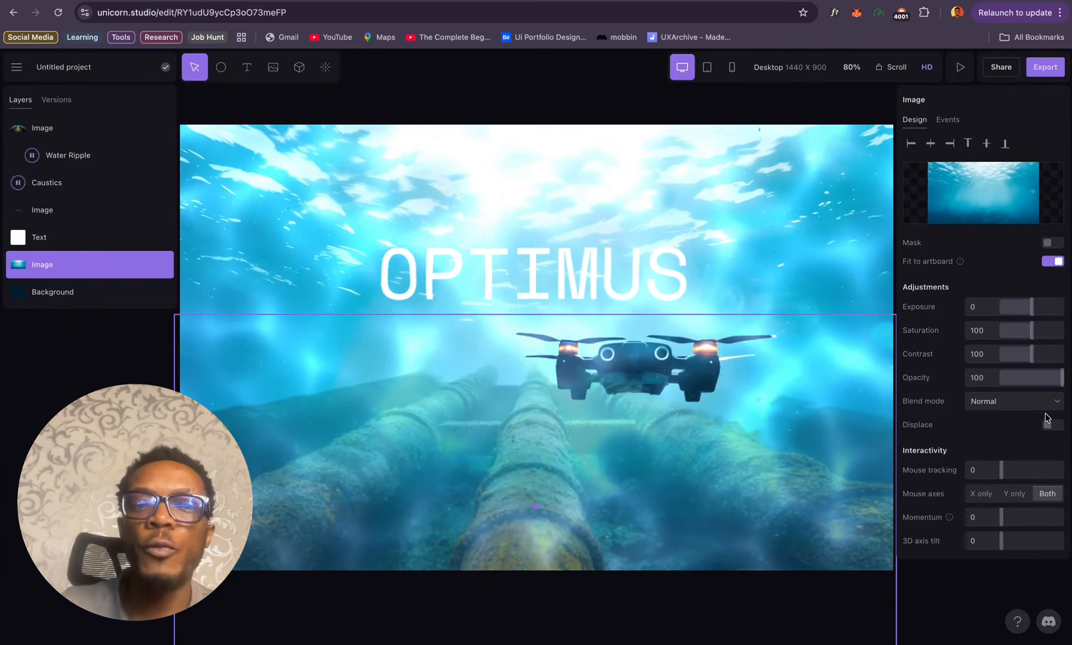
{"action": "left_click_drag", "start_coordinate": [1057, 379], "coordinate": [1047, 380]}
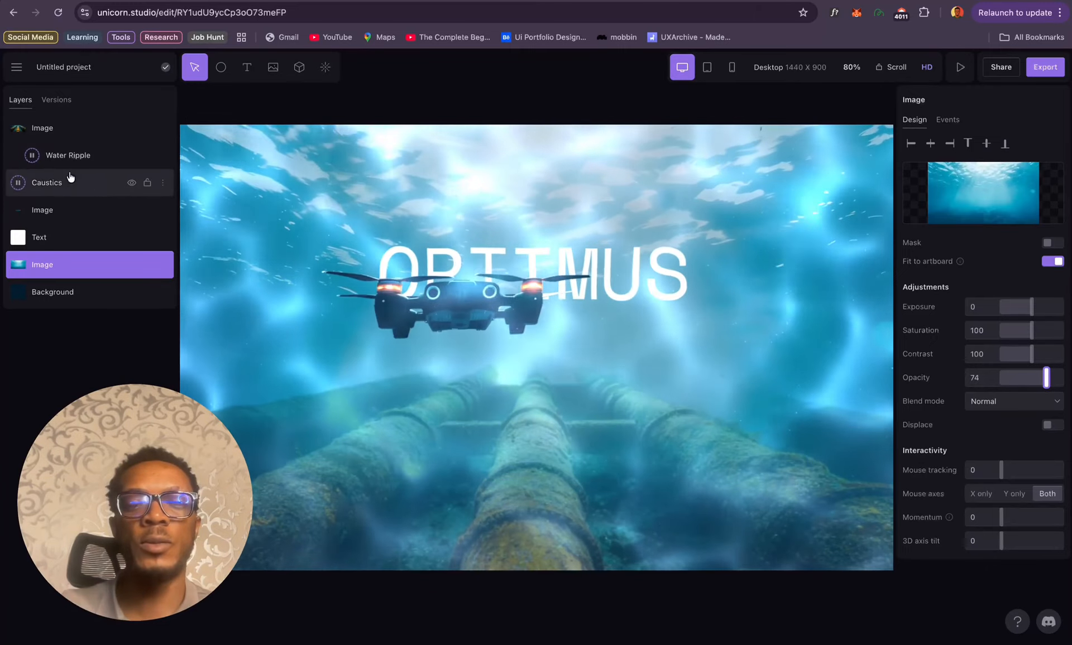
{"action": "left_click", "coordinate": [50, 240]}
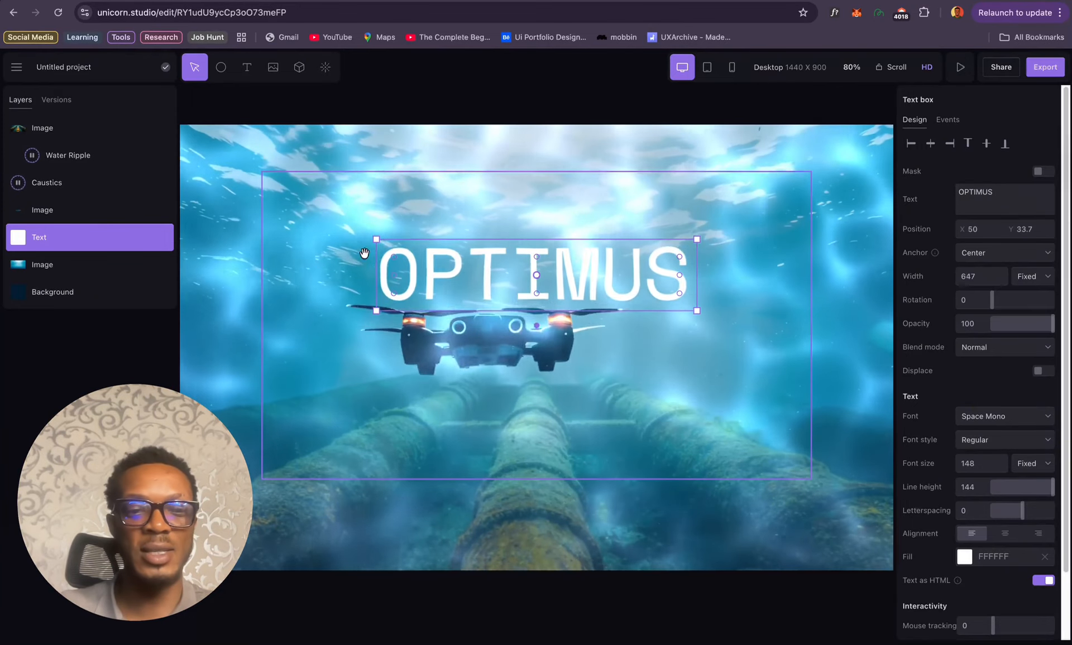
Step: Set the Water Ripple effect's Scale to 46 and its Strength to 67
{"action": "left_click", "coordinate": [81, 157]}
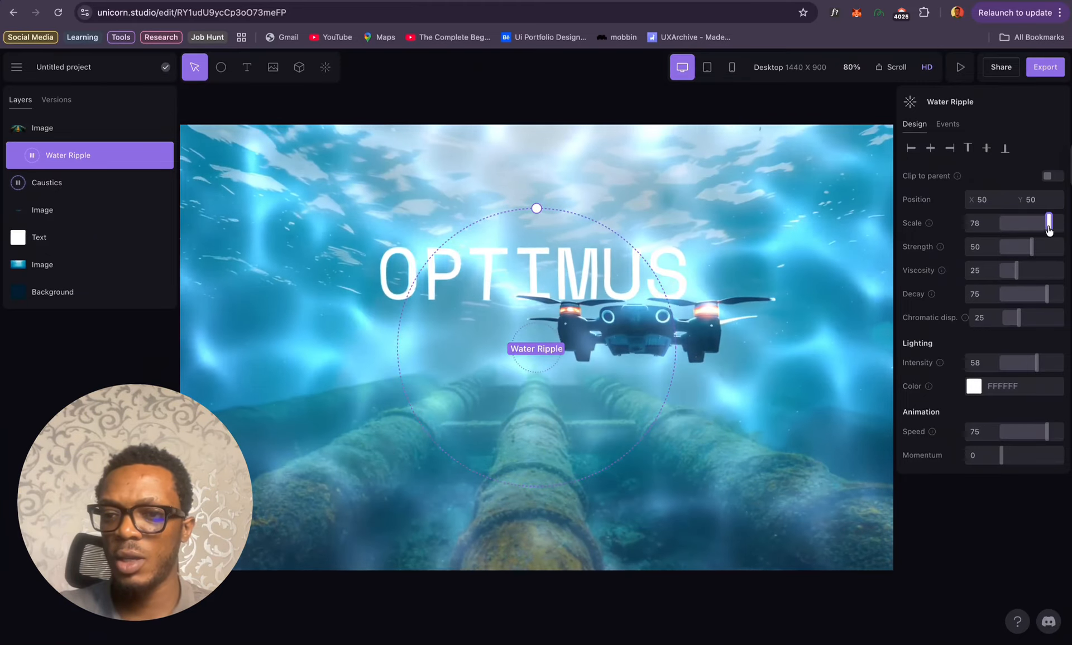
{"action": "left_click_drag", "start_coordinate": [1048, 222], "coordinate": [1043, 250]}
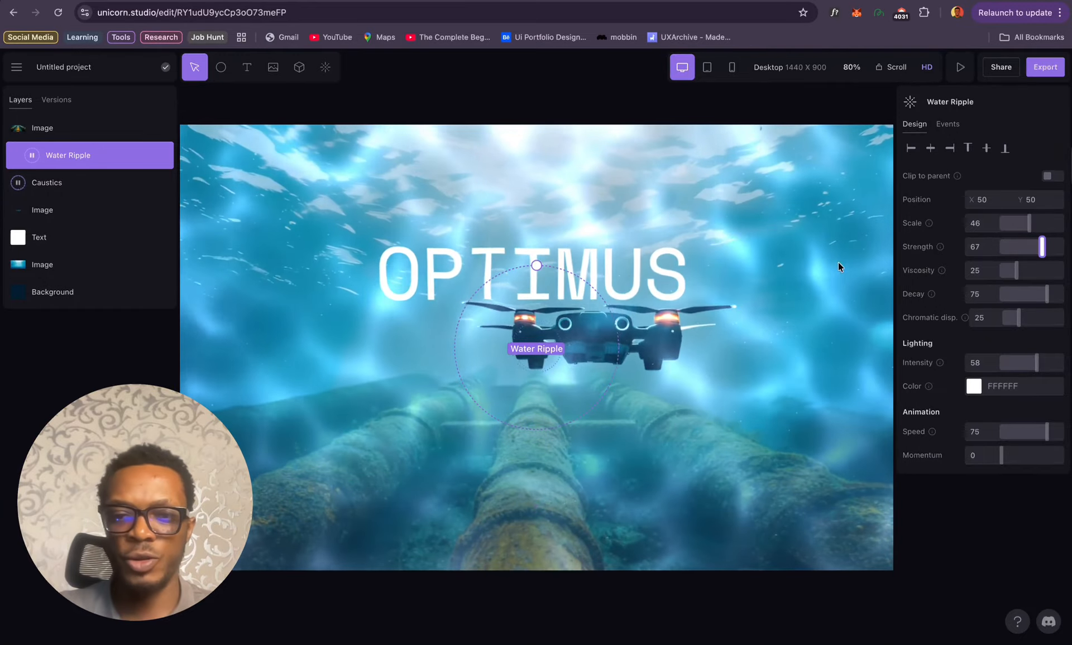
Step: Set the Caustics effect's color to dark blue (303D59)
{"action": "left_click", "coordinate": [91, 183]}
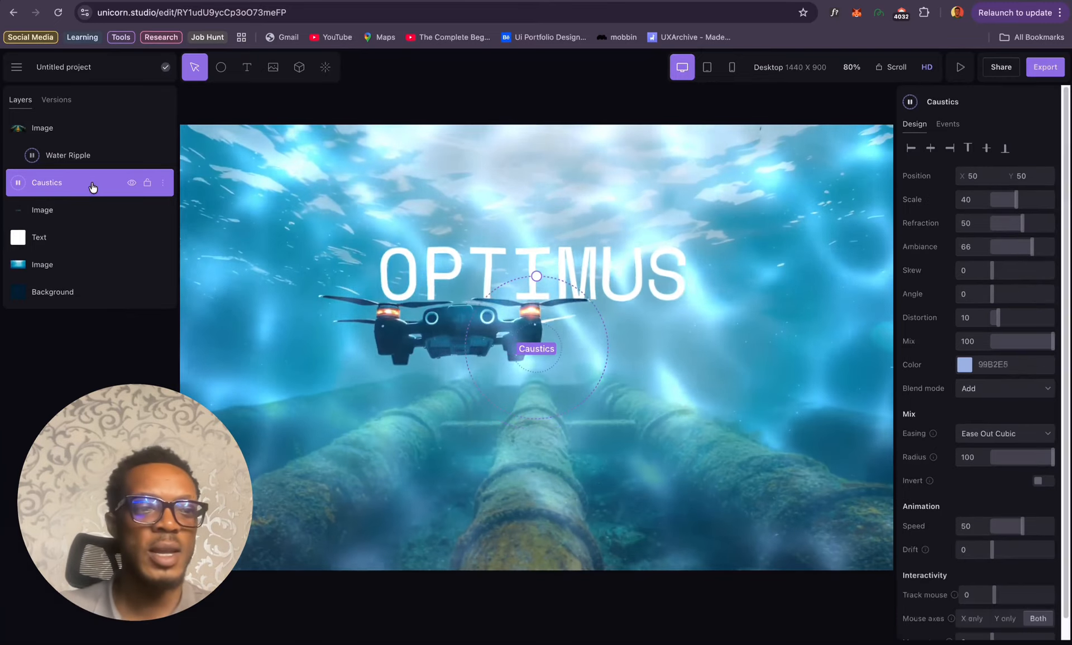
{"action": "left_click", "coordinate": [964, 365]}
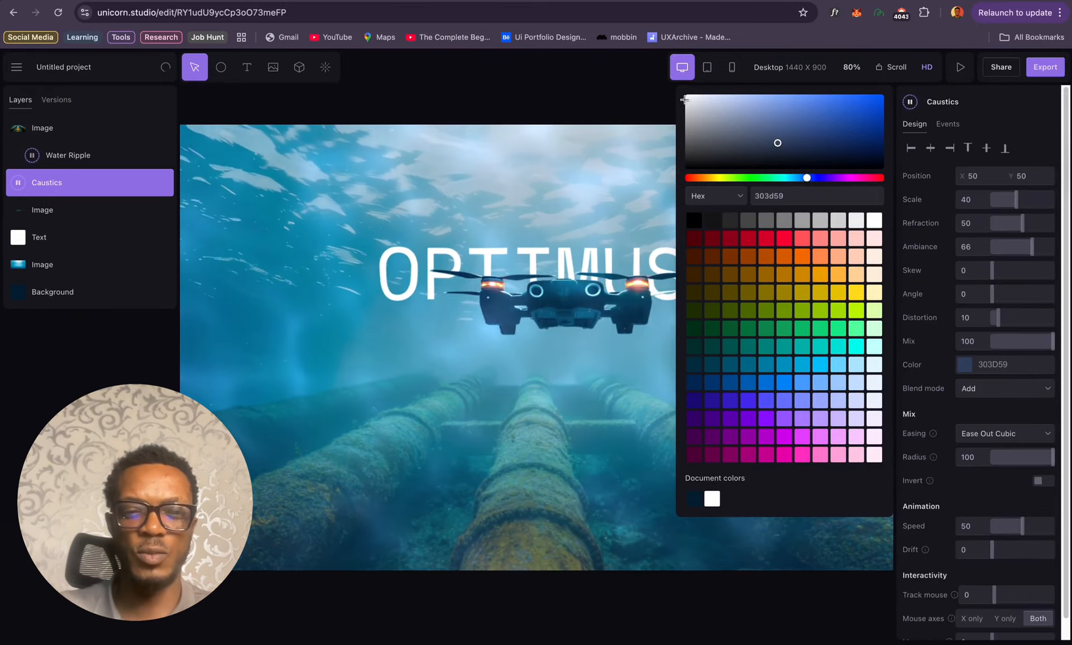
{"action": "left_click", "coordinate": [536, 104]}
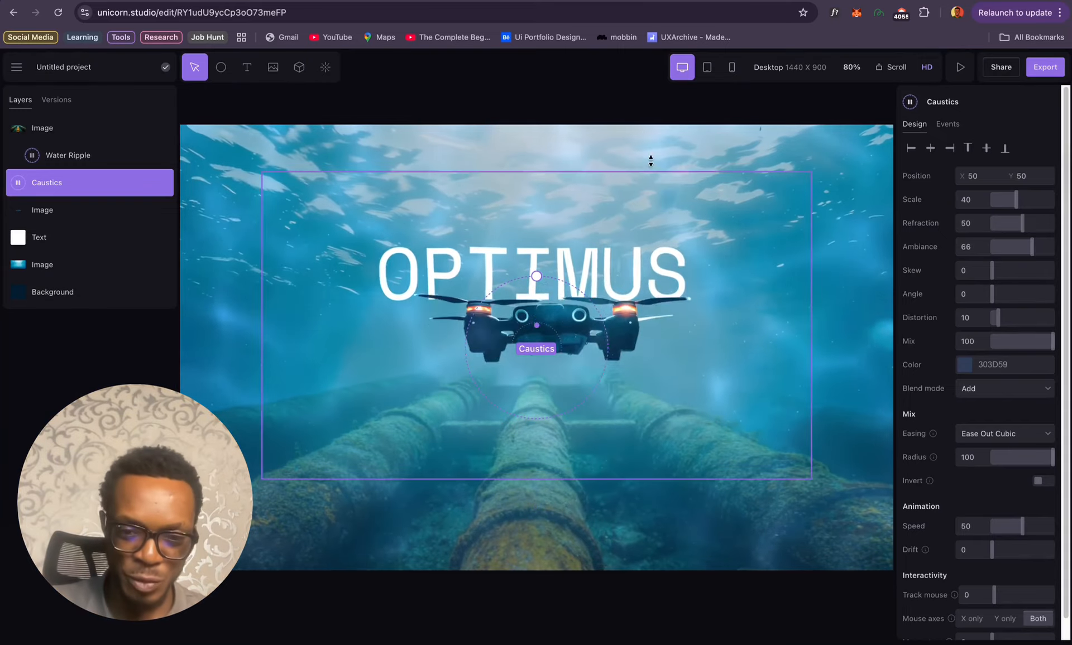
{"action": "left_click", "coordinate": [655, 111]}
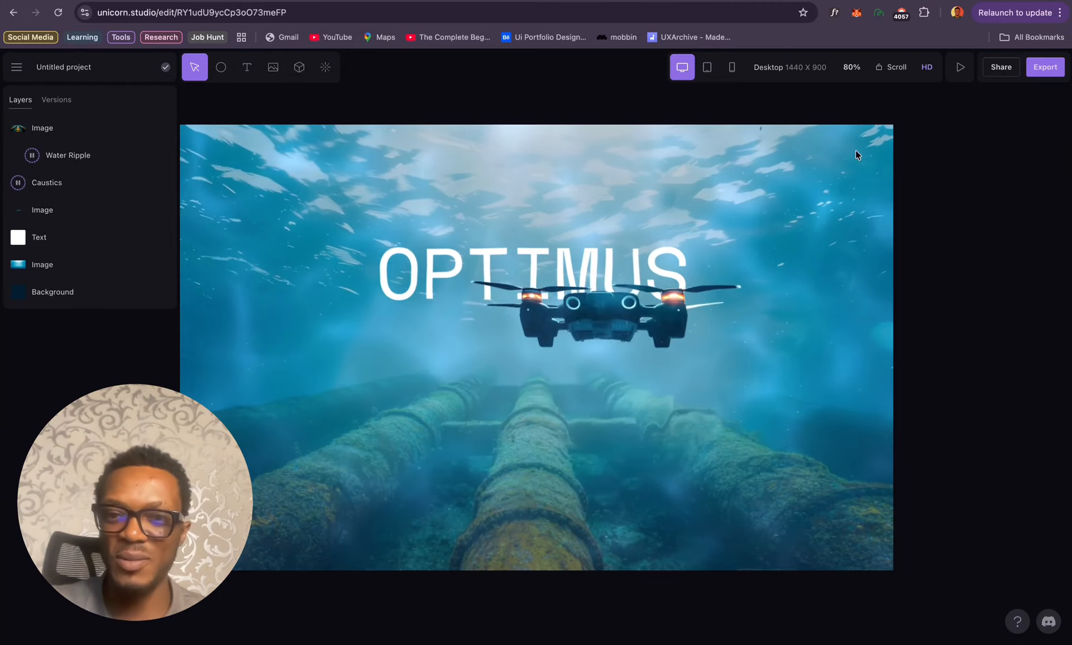
{"action": "left_click", "coordinate": [731, 203]}
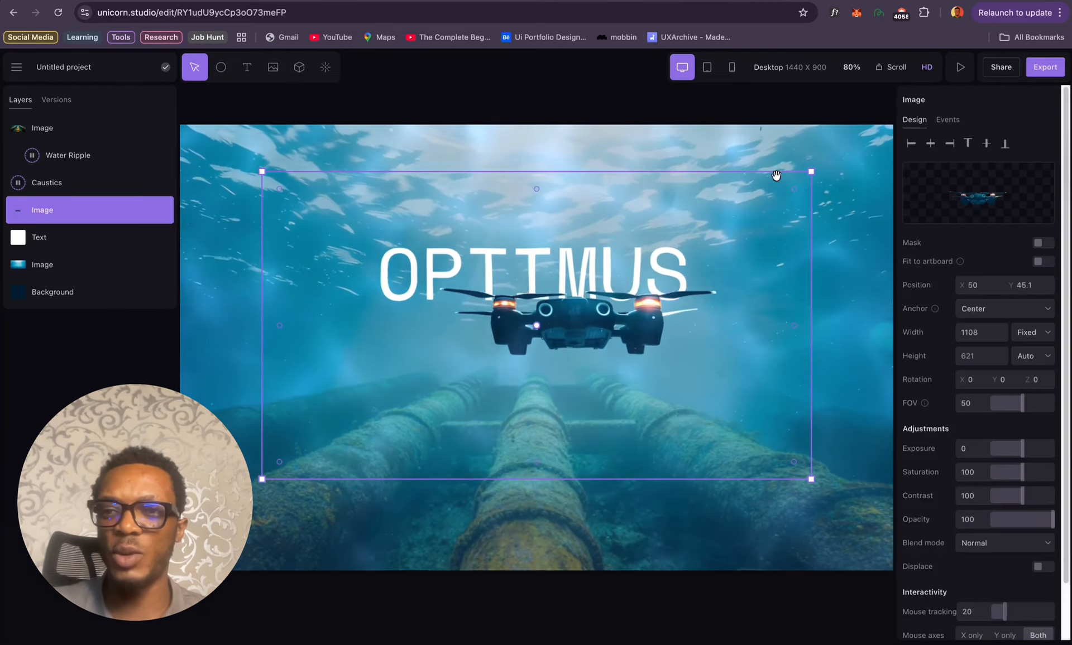
Step: Deselect the drone image and review the project's Embed export options, including those for Framer, Webflow and Figma Sites
{"action": "left_click", "coordinate": [804, 152]}
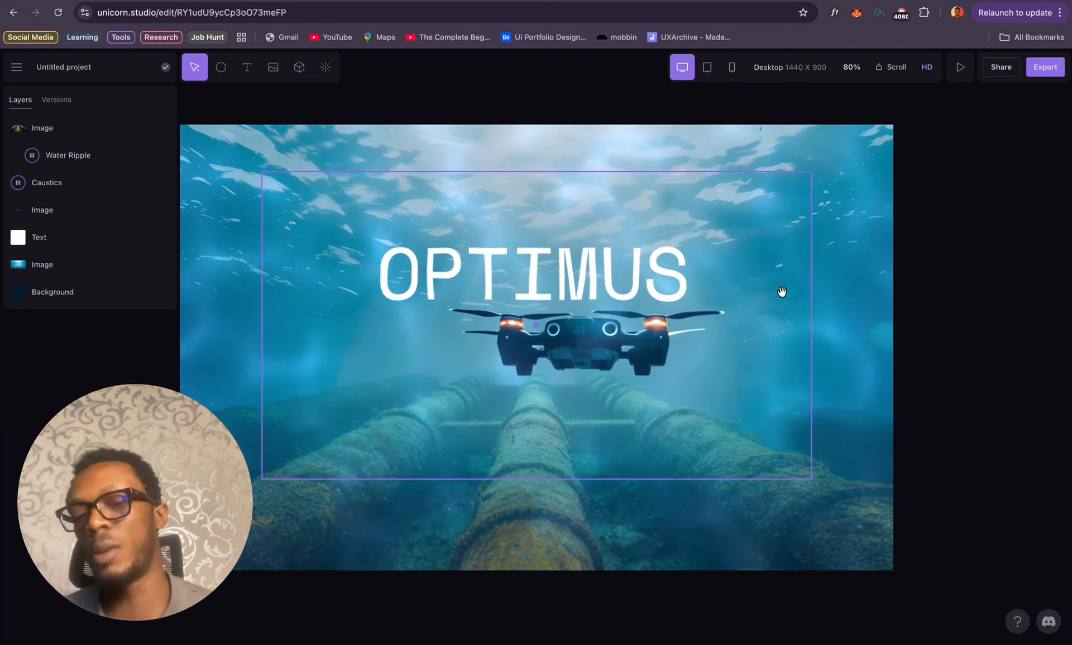
{"action": "left_click", "coordinate": [1041, 75]}
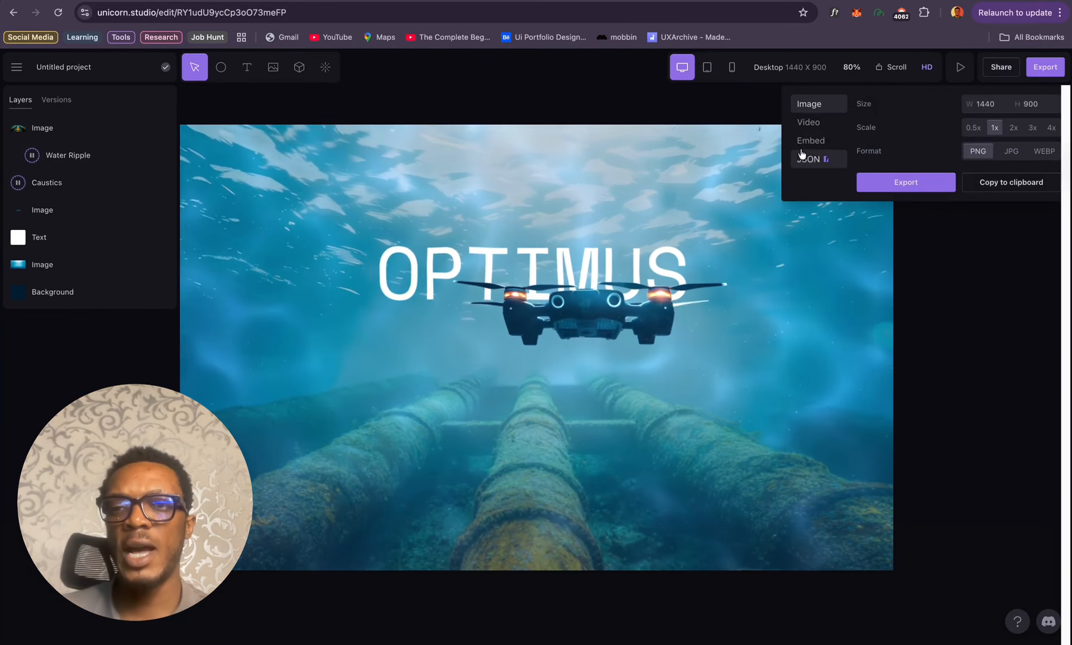
{"action": "left_click", "coordinate": [808, 143]}
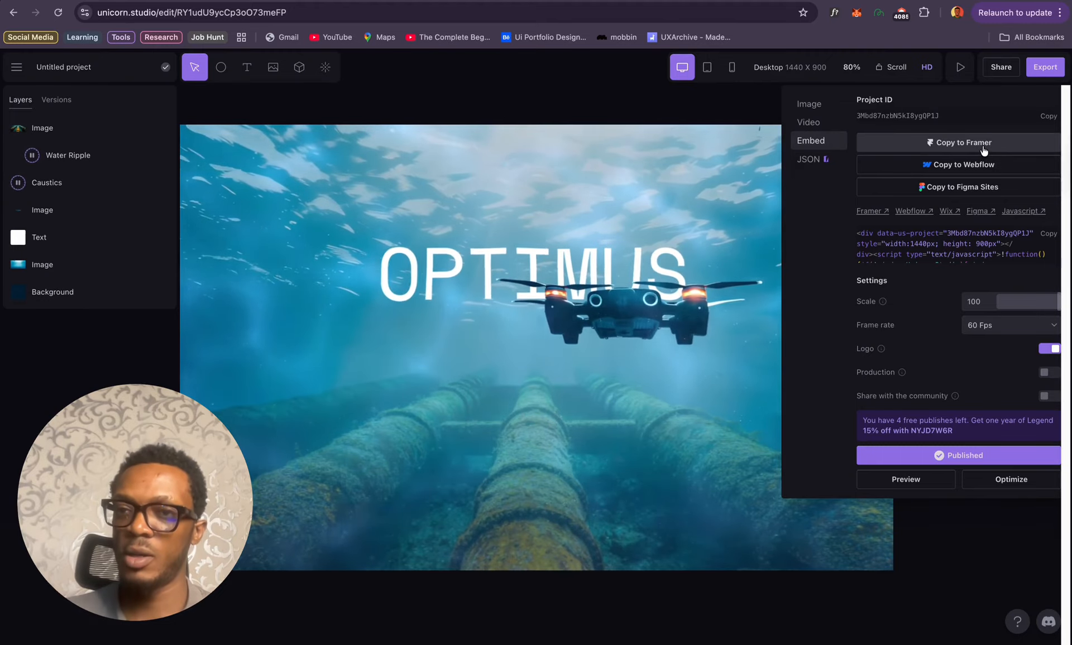
{"action": "left_click", "coordinate": [749, 108]}
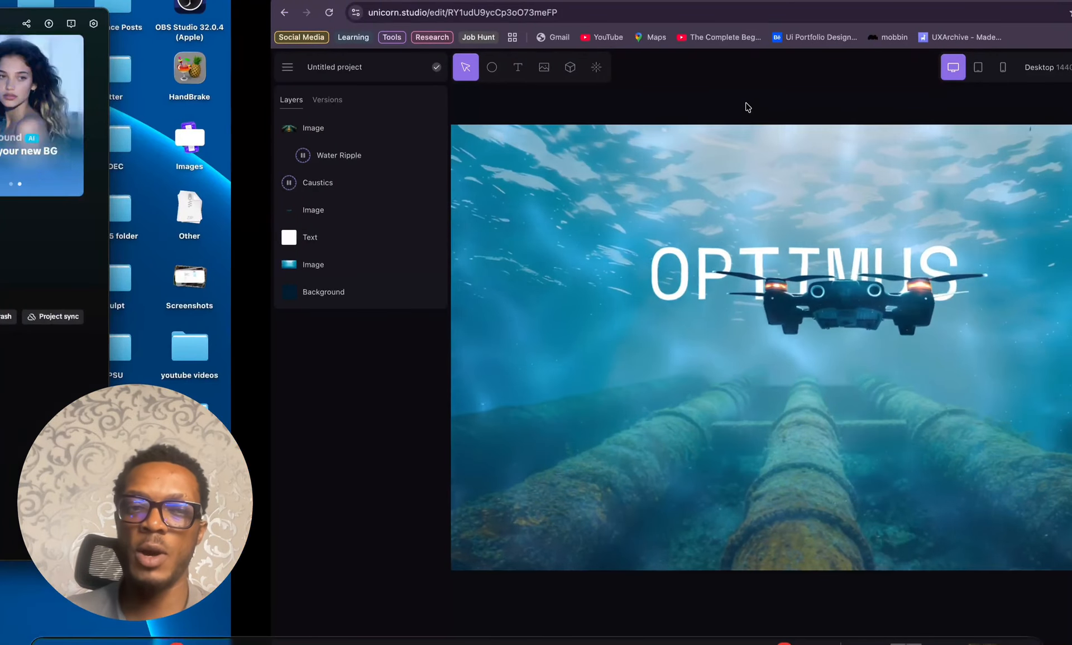
Step: Switch to the Titan project in Framer and select the Unicorn Studio Embed in the Home page's hero section
{"action": "key", "text": "ctrl+Right"}
{"action": "key", "text": "ctrl+Right"}
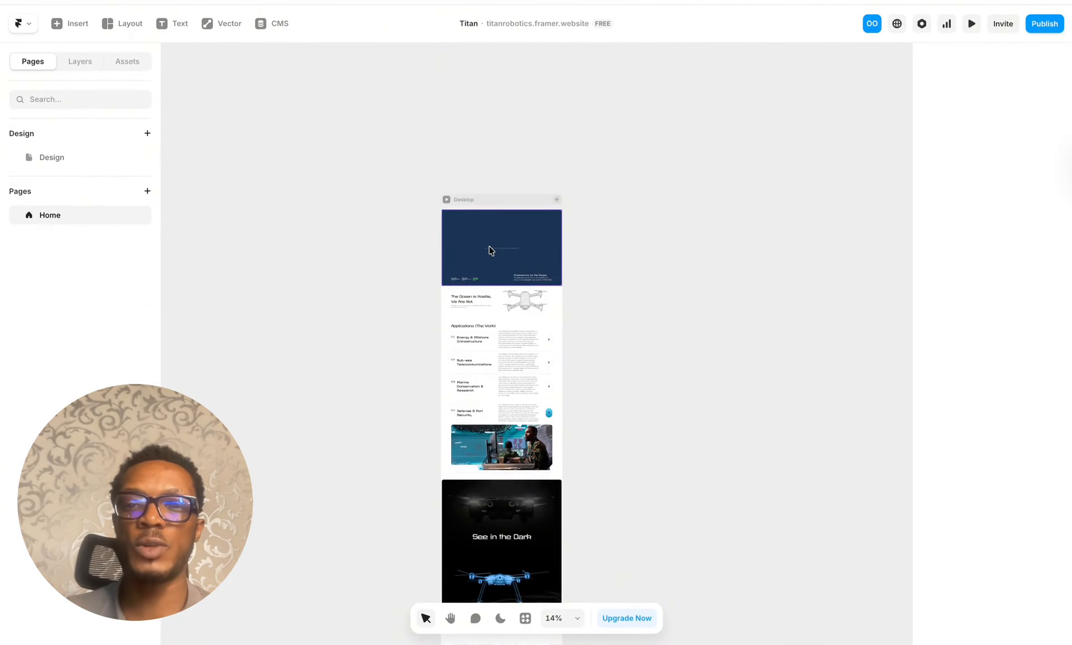
{"action": "scroll", "coordinate": [490, 249], "scroll_direction": "up", "scroll_amount": 5}
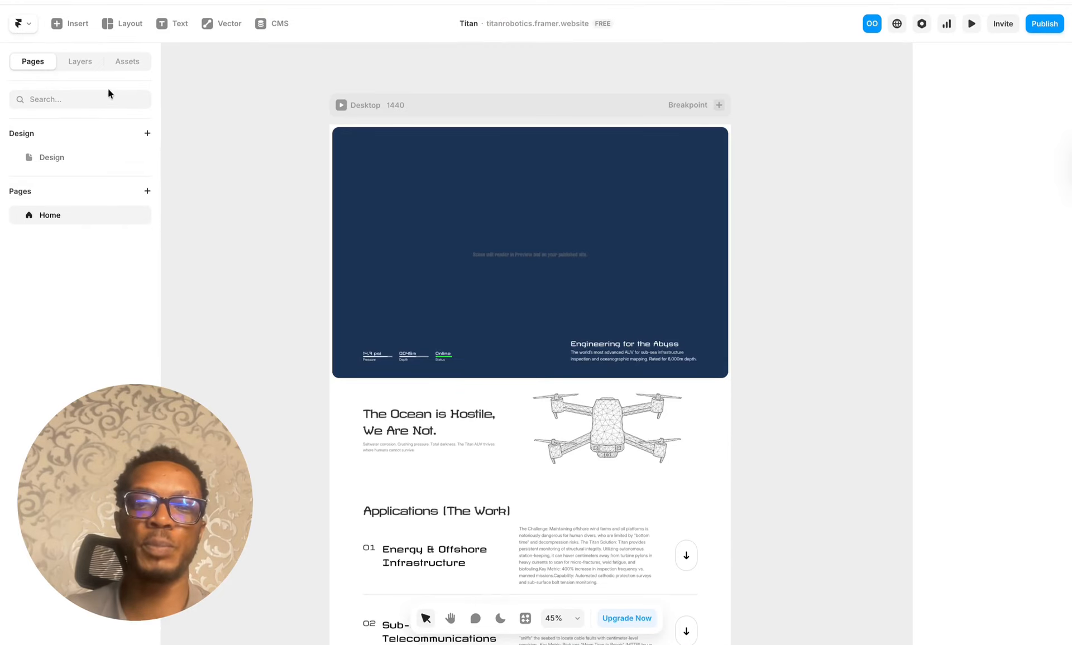
{"action": "left_click", "coordinate": [380, 253]}
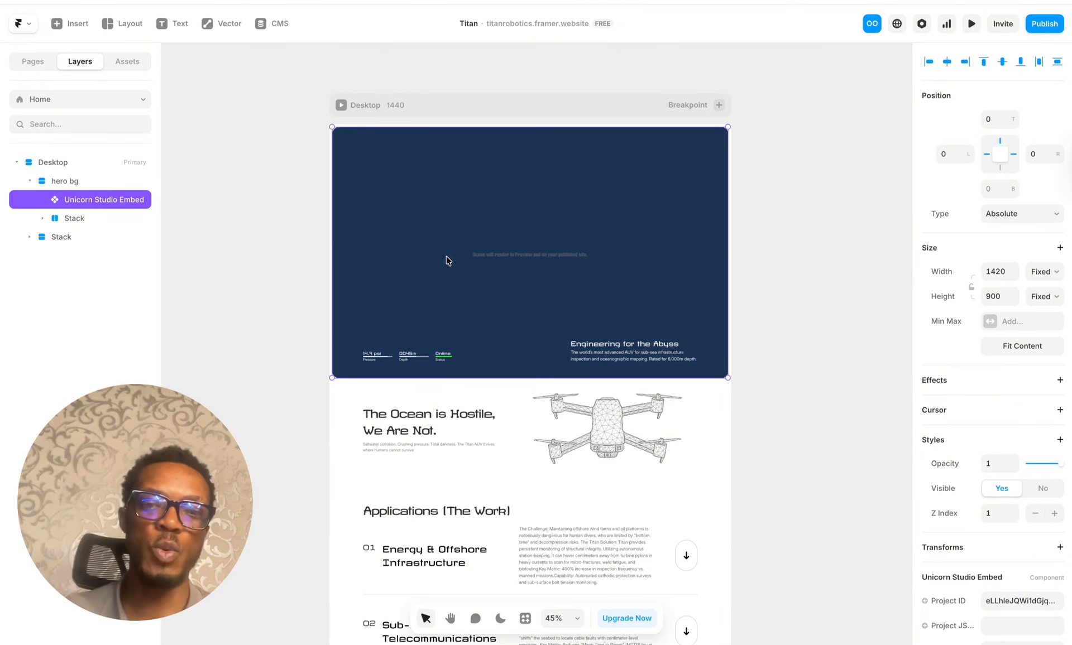
Step: Preview the Titan page in Framer to examine its animated underwater hero, and switch back to the desktop
{"action": "key", "text": "super+p"}
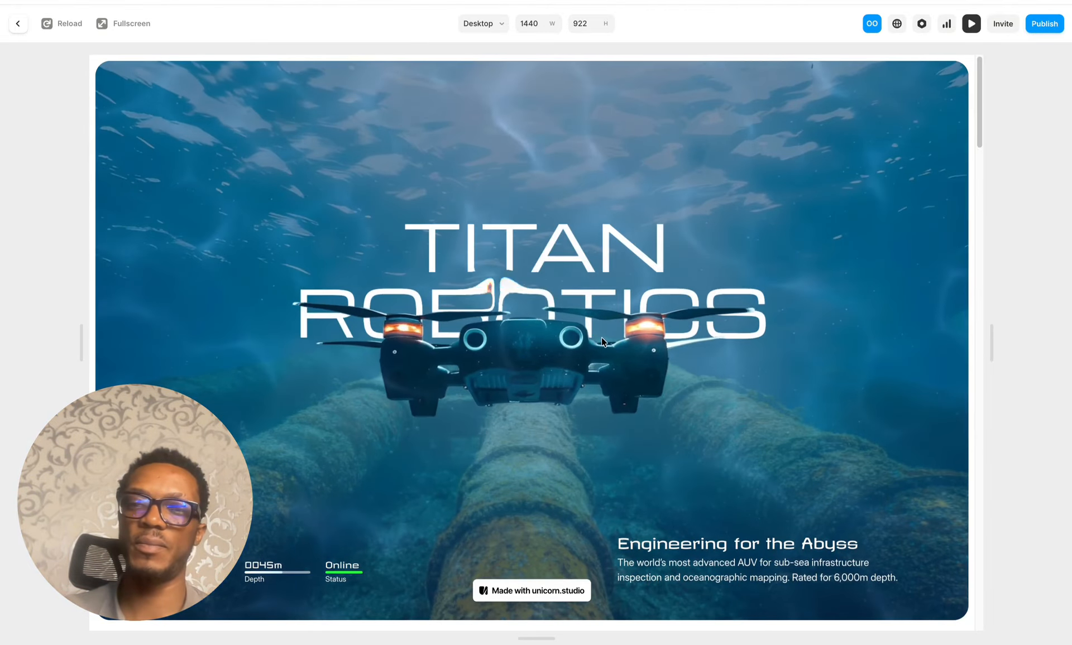
{"action": "scroll", "coordinate": [573, 440], "scroll_direction": "down", "scroll_amount": 2}
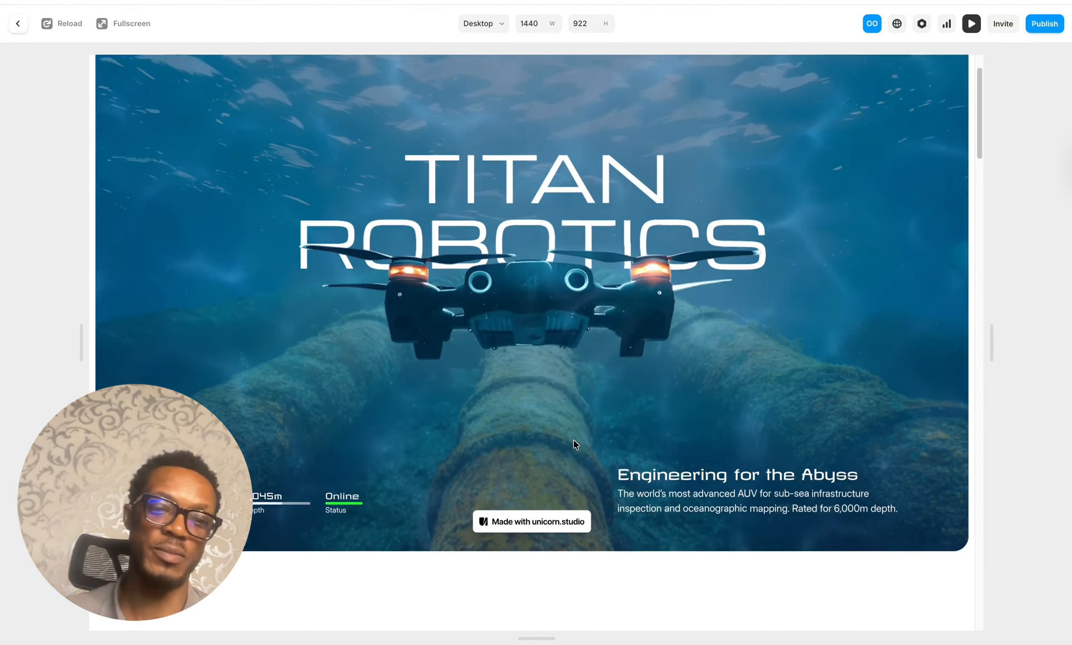
{"action": "scroll", "coordinate": [574, 444], "scroll_direction": "up", "scroll_amount": 2}
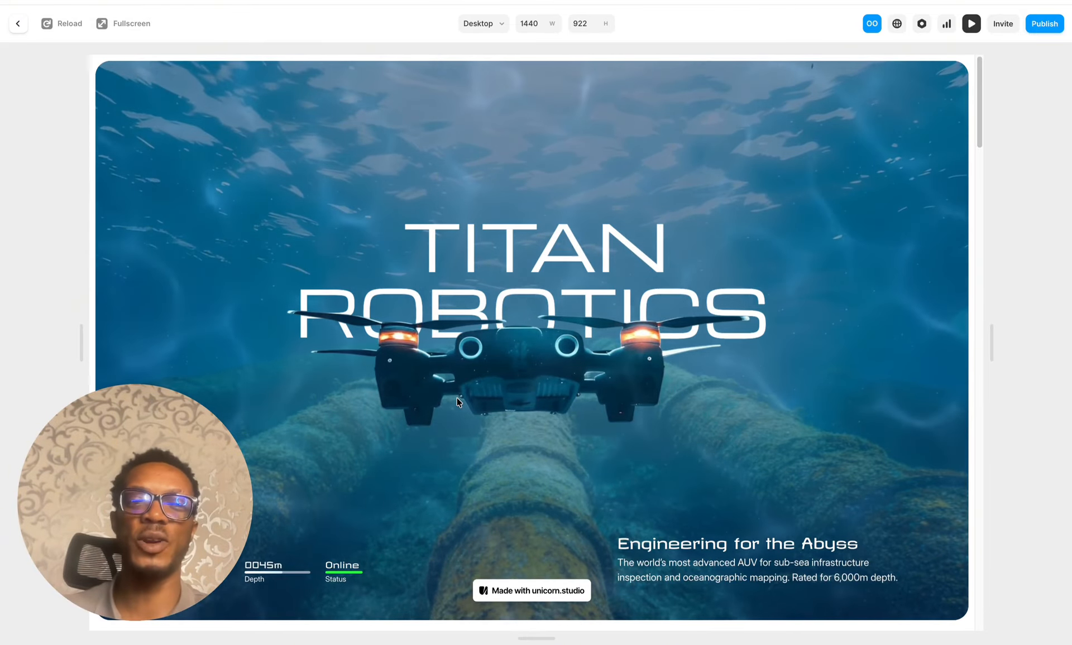
{"action": "key", "text": "ctrl+Left"}
{"action": "key", "text": "ctrl+Left"}
{"action": "key", "text": "ctrl+Left"}
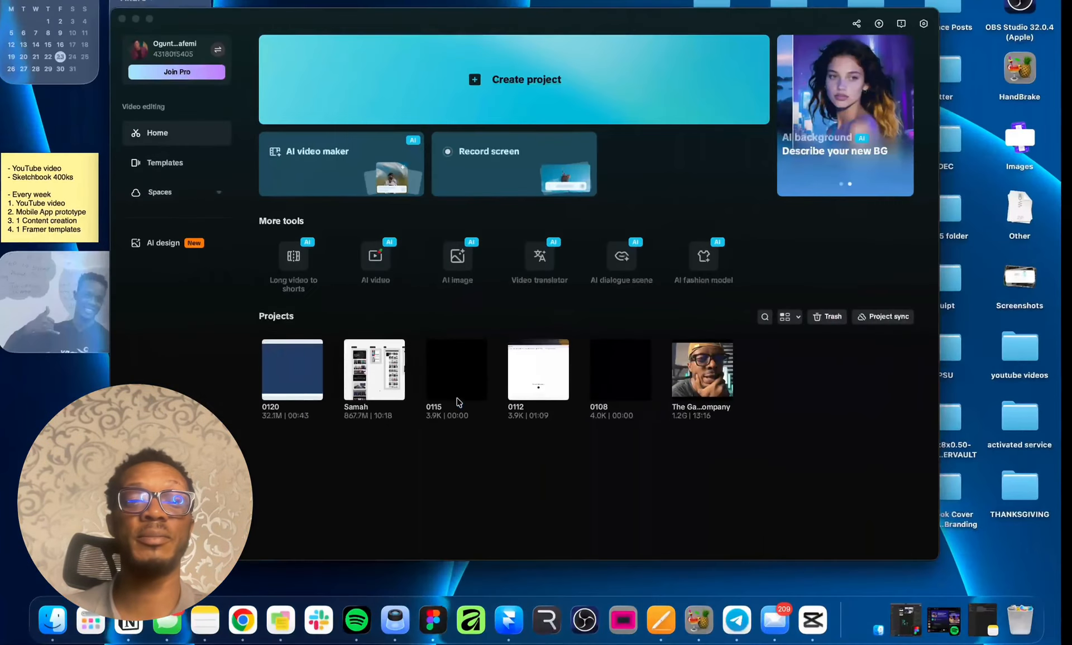